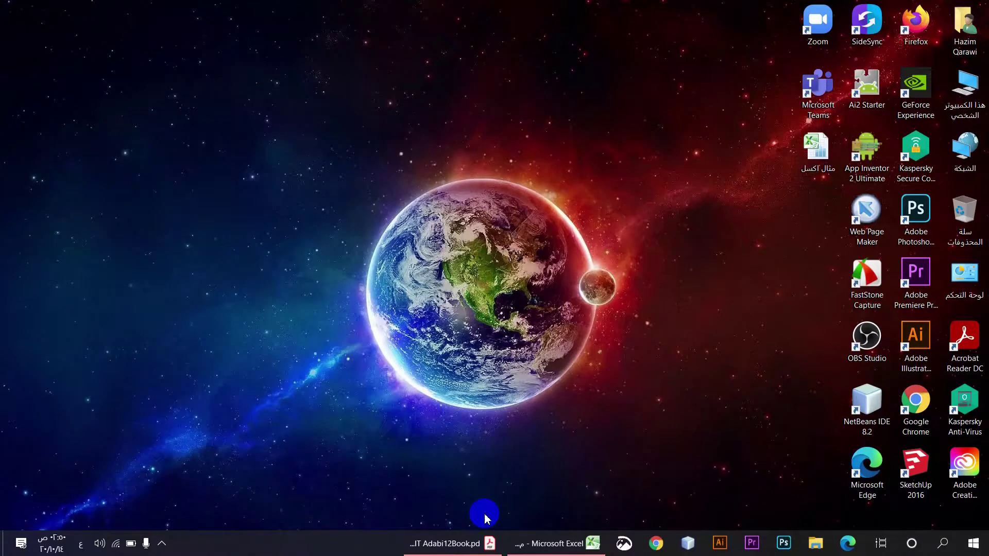
Restore IT Adabi12Book.pdf and highlight the page 20 heading on spreadsheet protection.
click(464, 545)
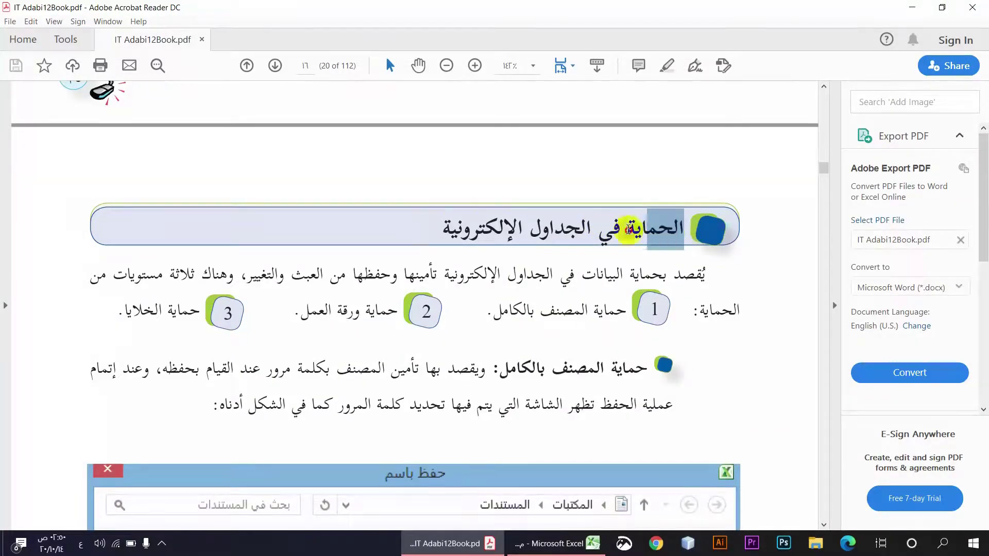
drag(686, 230, 423, 232)
click(423, 233)
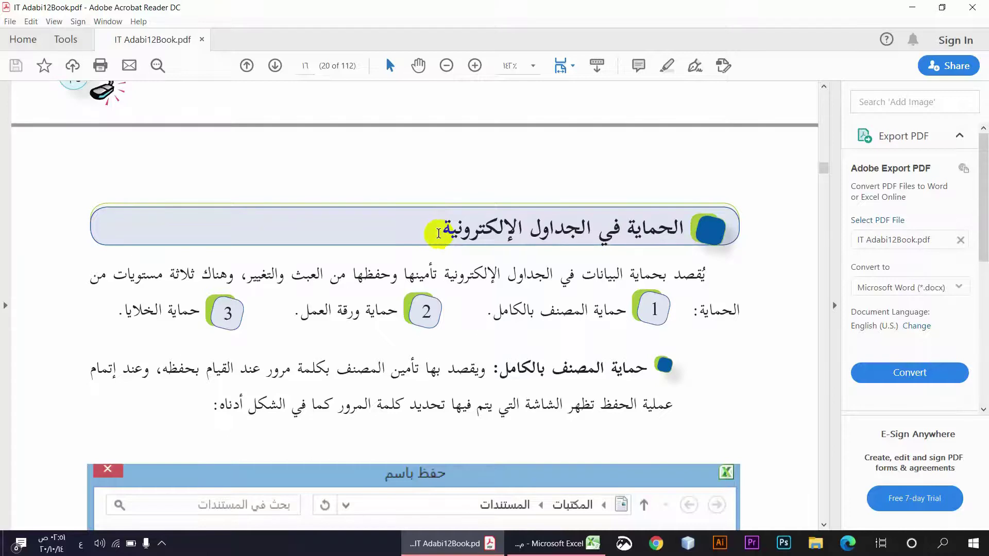
Collapse the Export PDF pane and underline تأمينها وحفظها من العبث والتغيير in green.
click(835, 306)
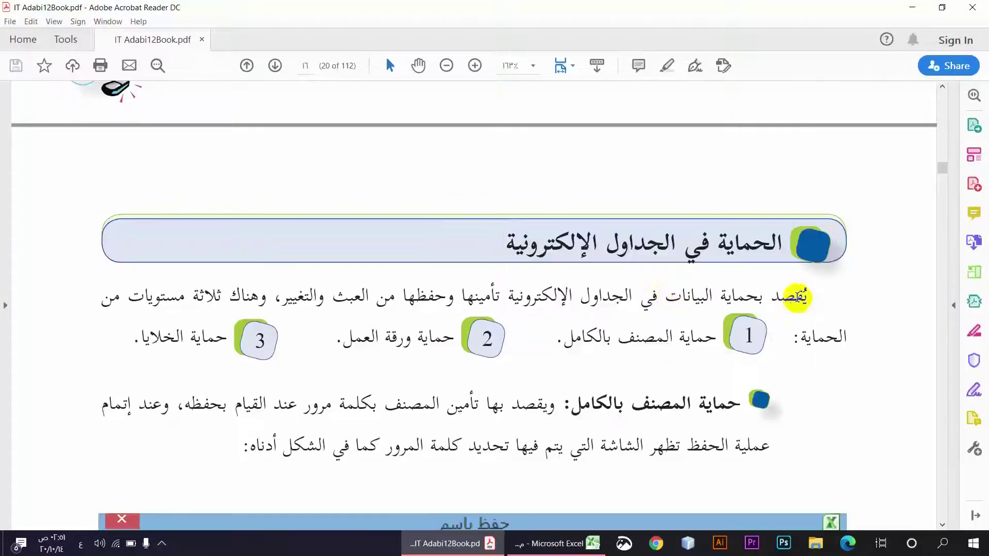
scroll(665, 280, down, 3)
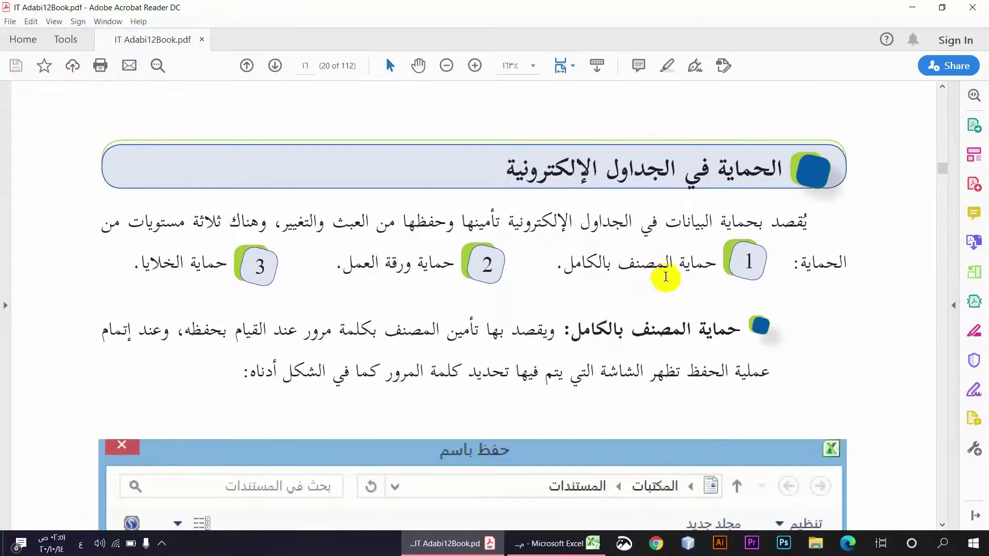
mouse_move(807, 223)
mouse_down()
mouse_move(709, 212)
mouse_move(328, 222)
mouse_up()
click(500, 222)
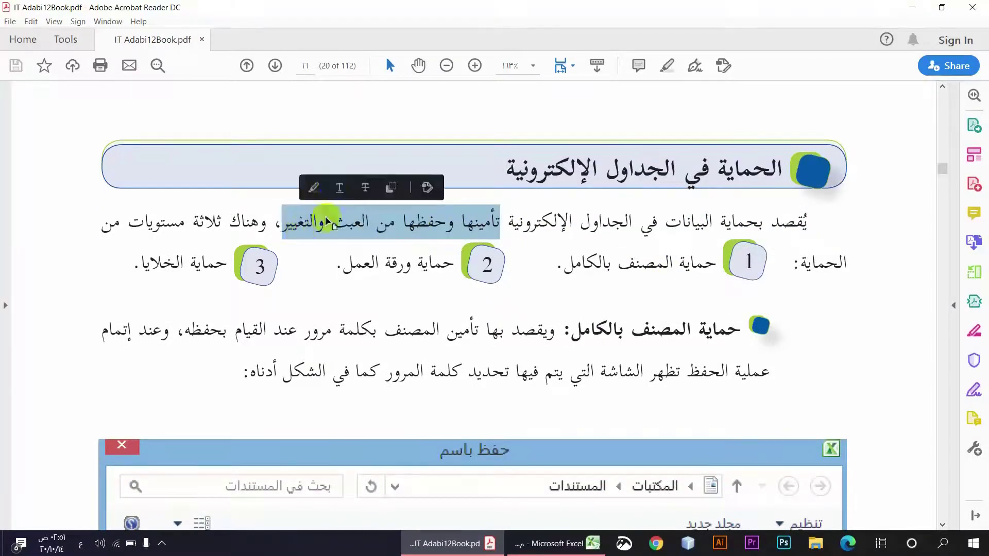
click(339, 188)
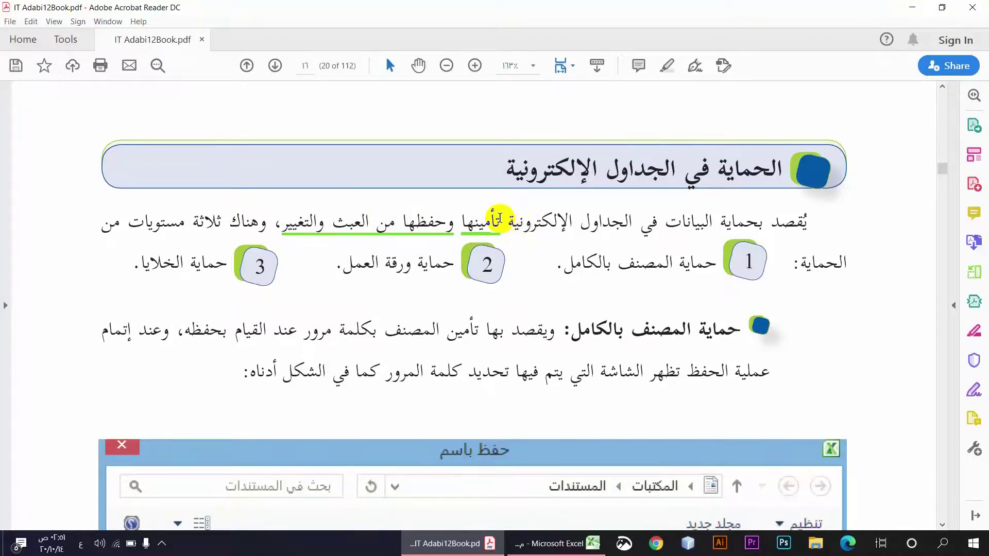
Select the underlined words تأمينها وحفظها to point them out.
drag(499, 218, 331, 220)
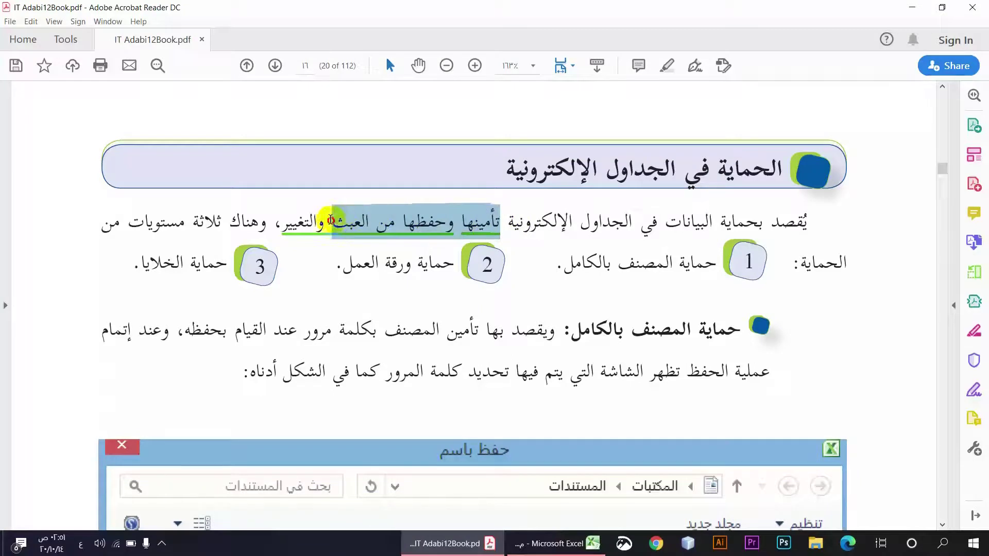
click(402, 223)
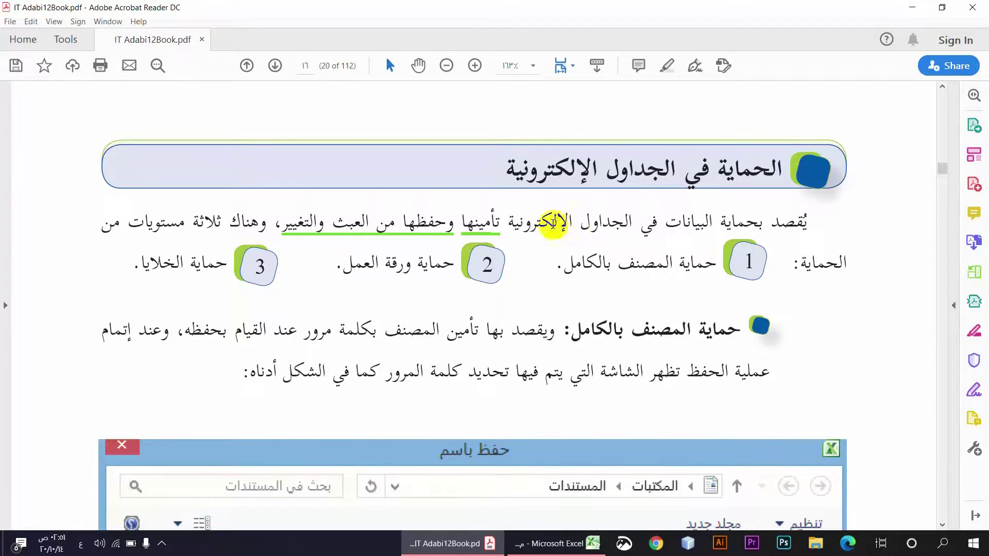
drag(499, 223, 451, 227)
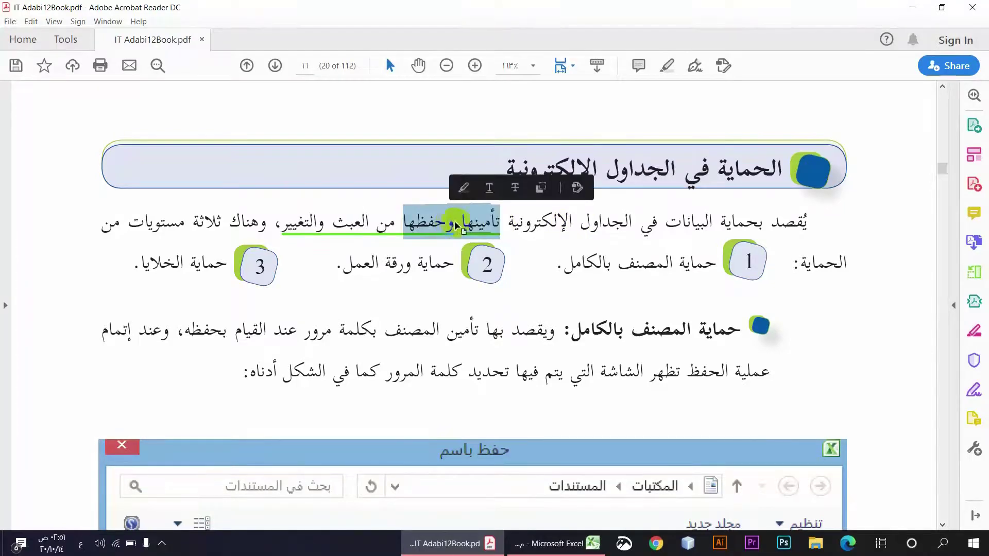
click(465, 226)
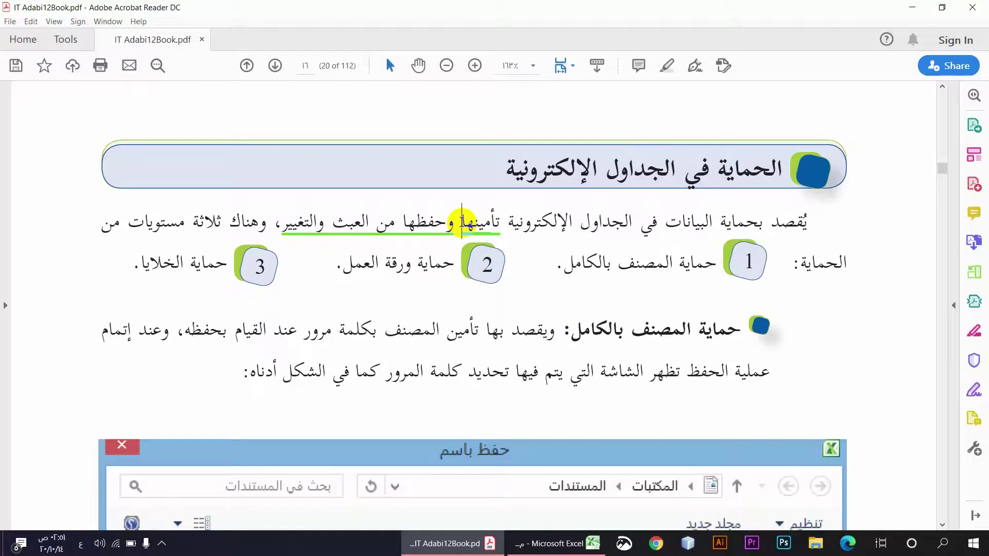
drag(464, 223, 455, 223)
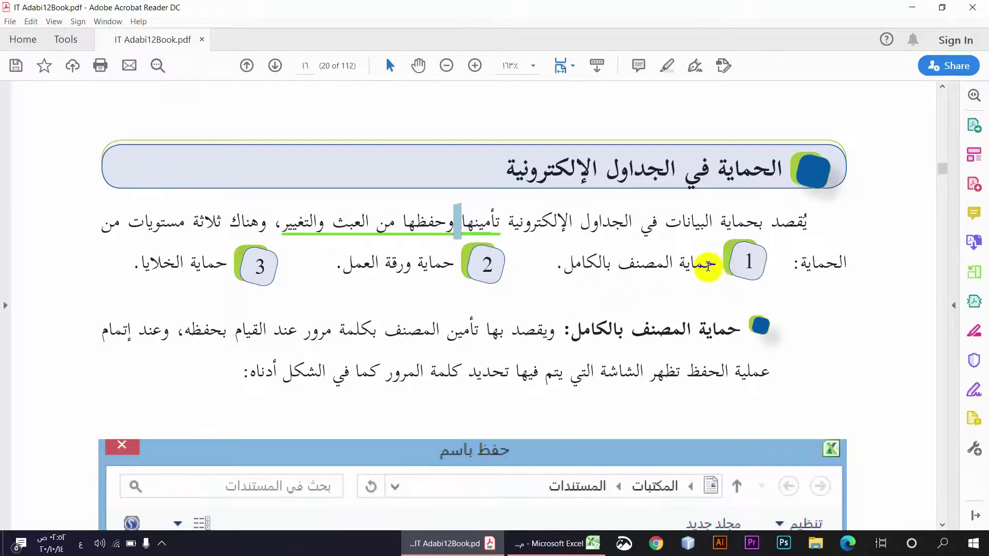
drag(714, 267, 562, 265)
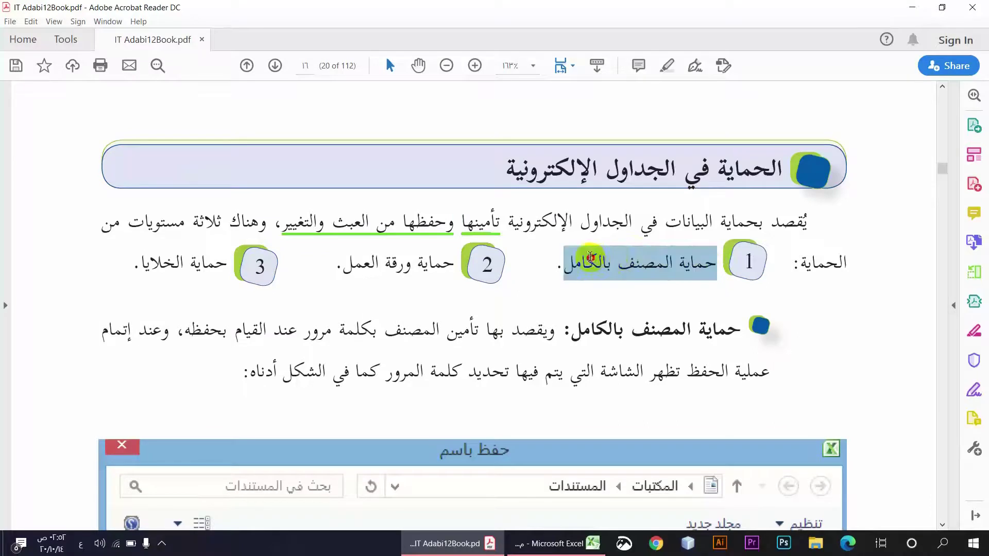
drag(463, 261, 342, 265)
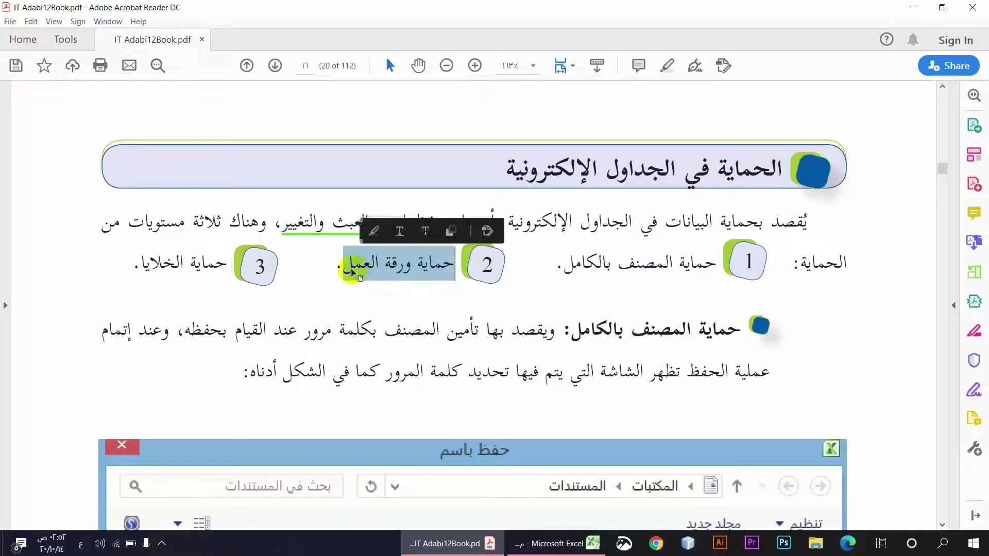
drag(227, 264, 166, 266)
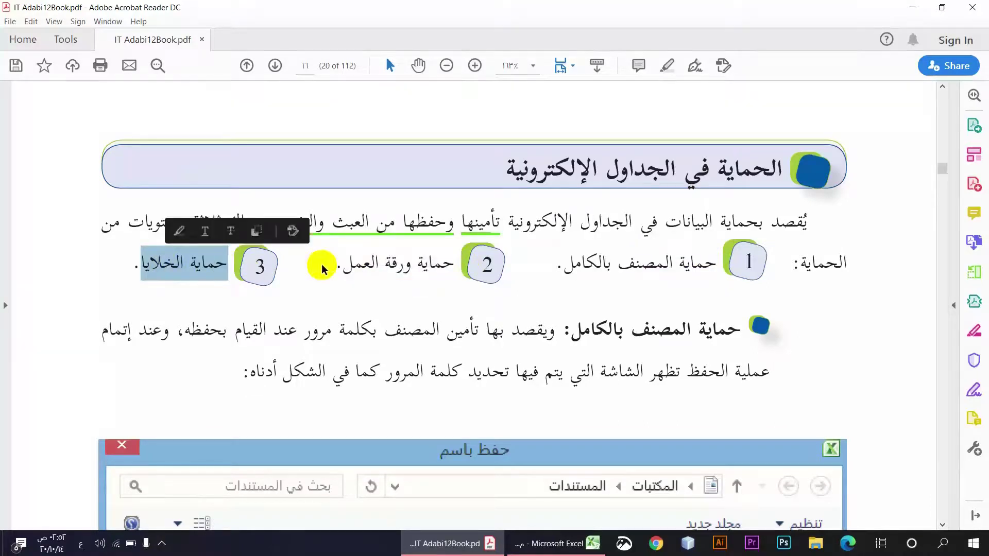
drag(327, 265, 337, 263)
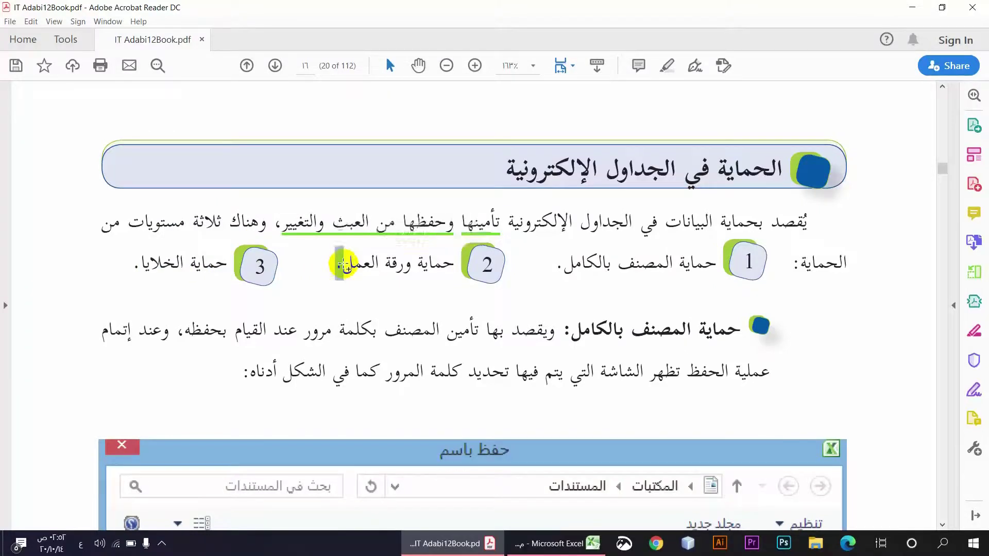
click(339, 268)
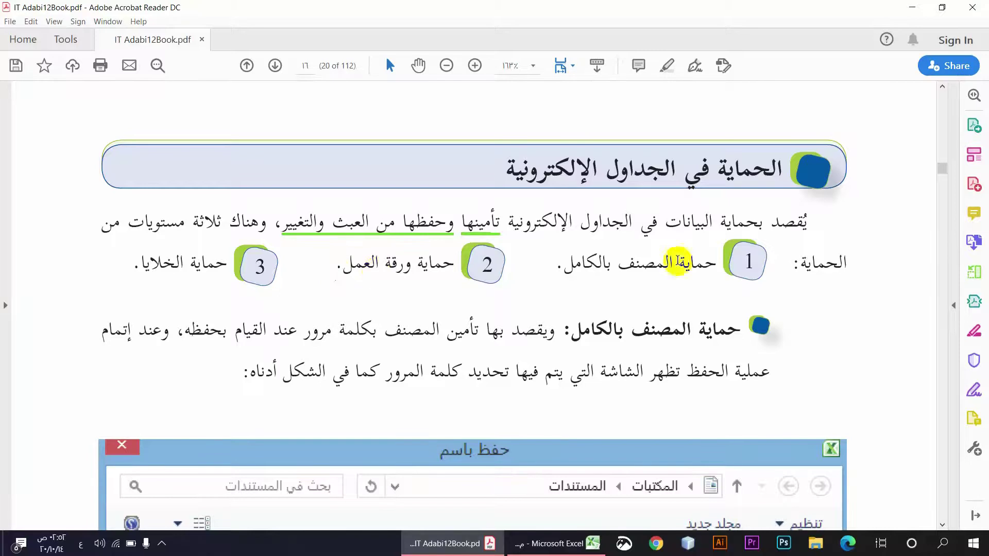
drag(717, 263, 140, 265)
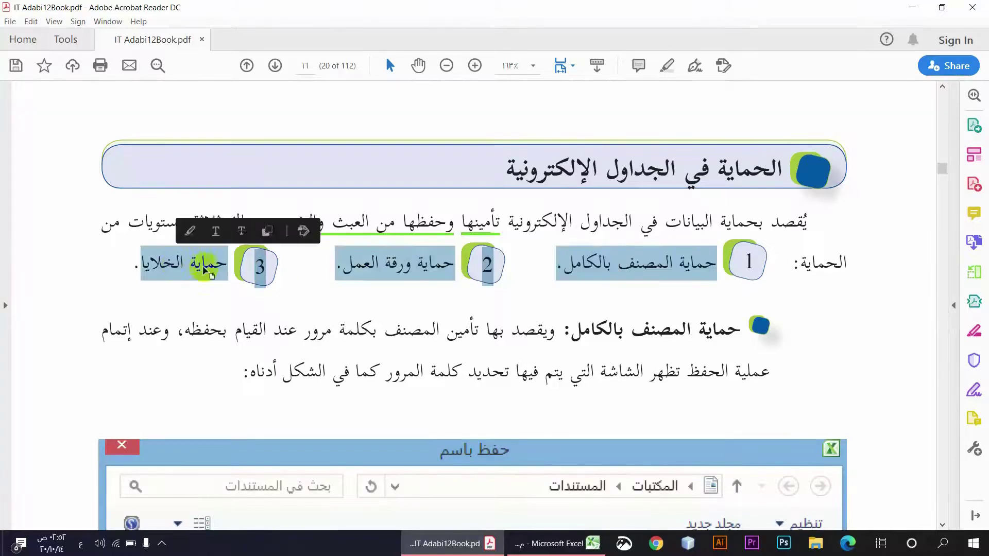
click(343, 269)
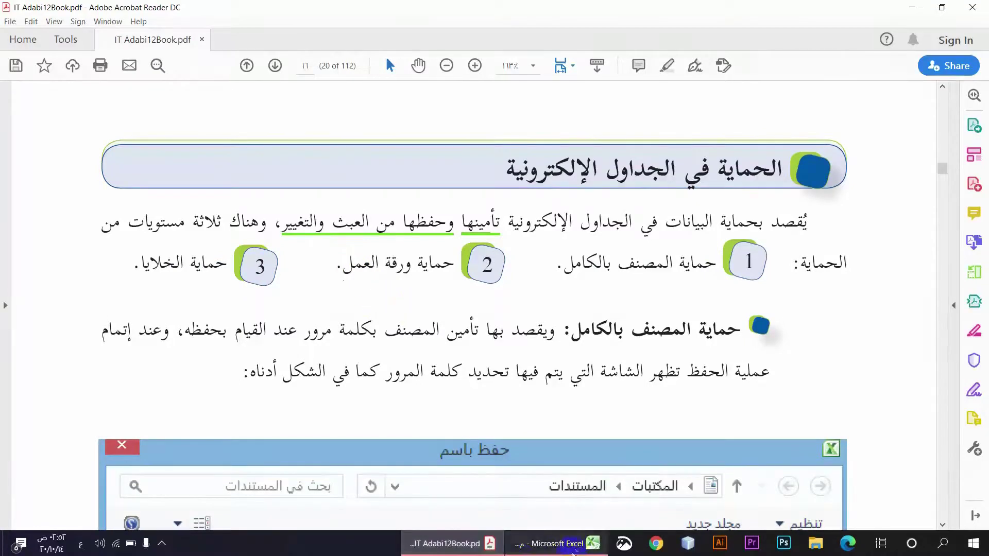
In the grades workbook, select the table, the three science mark columns and birth dates F6:F12.
click(572, 546)
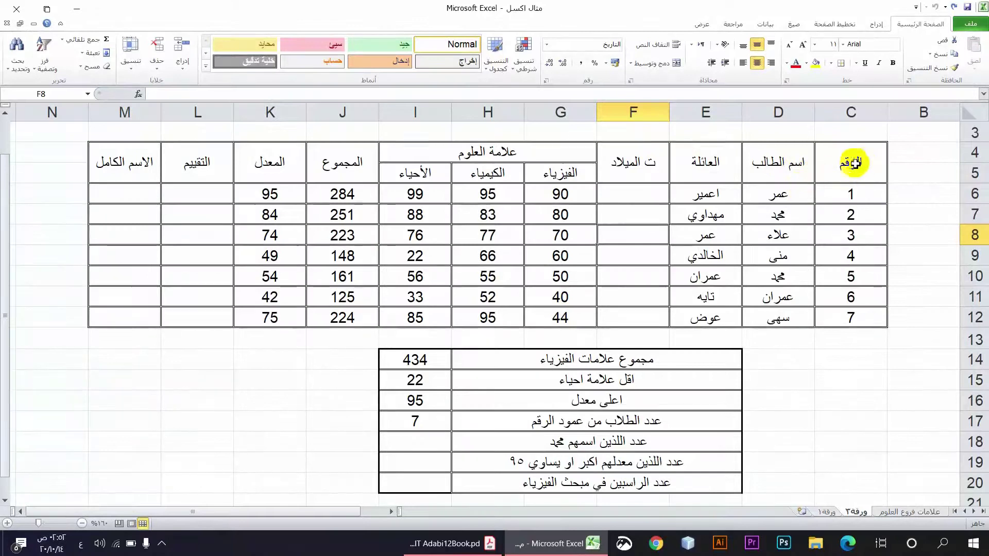
mouse_move(855, 163)
mouse_down()
mouse_move(464, 348)
mouse_move(512, 379)
mouse_move(666, 397)
mouse_up()
click(659, 393)
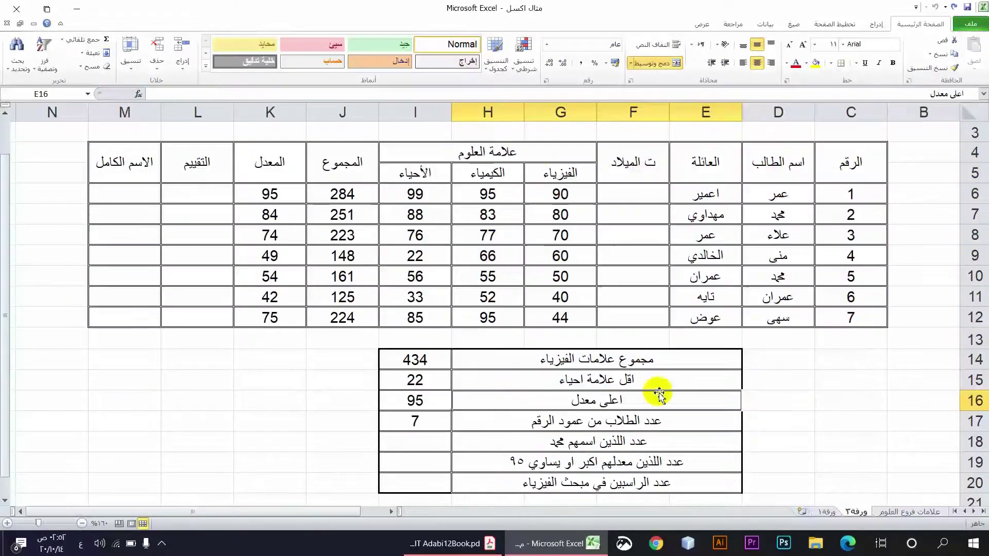
mouse_move(569, 178)
mouse_down()
mouse_move(442, 189)
mouse_move(429, 308)
mouse_up()
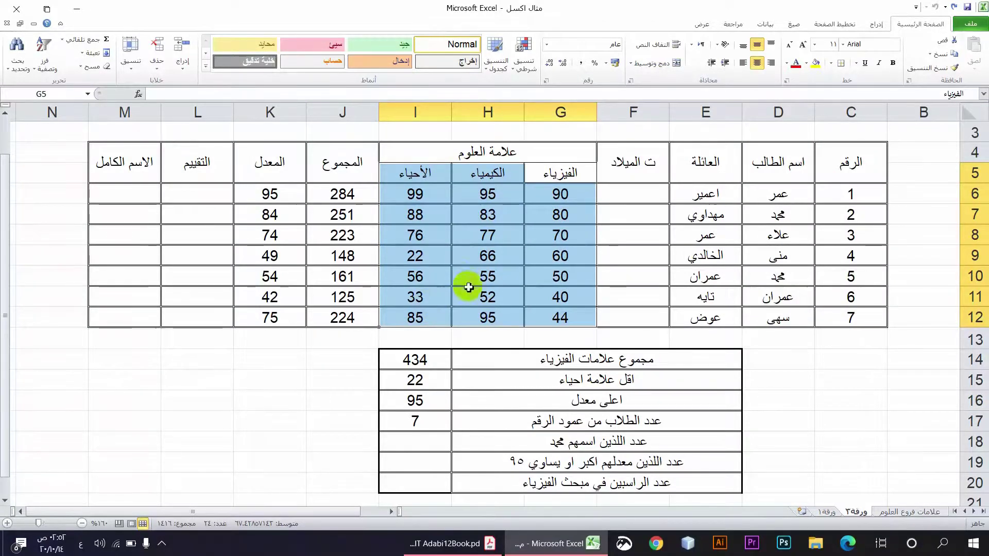
drag(639, 194, 625, 324)
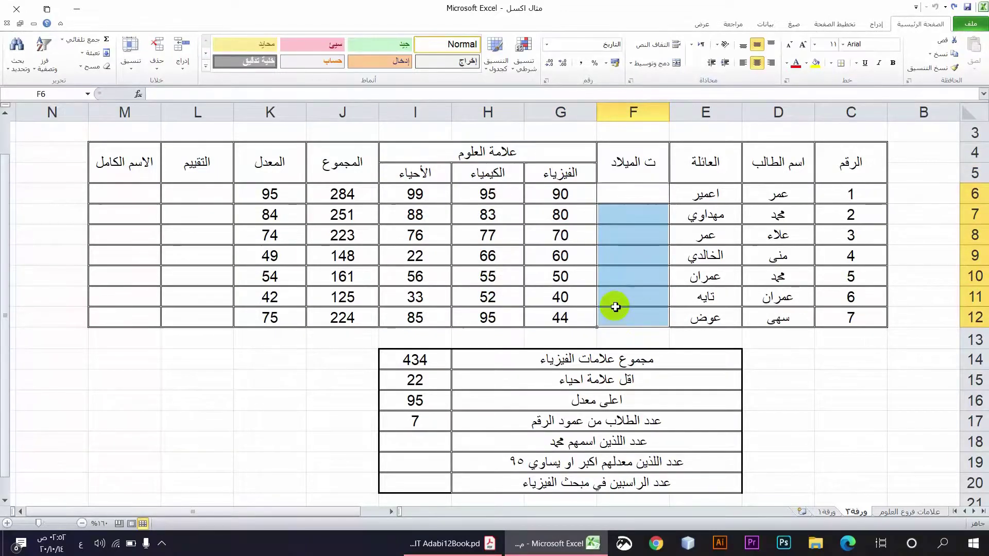
Select the student table C4:M12, details C6:F12, physics G6:G12 and biology I6:I12.
click(829, 160)
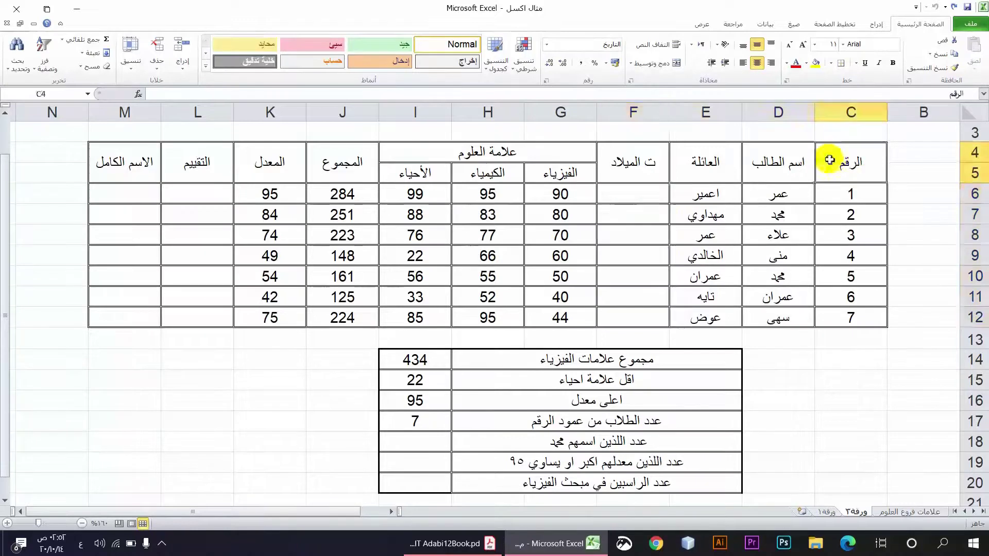
drag(830, 160, 176, 330)
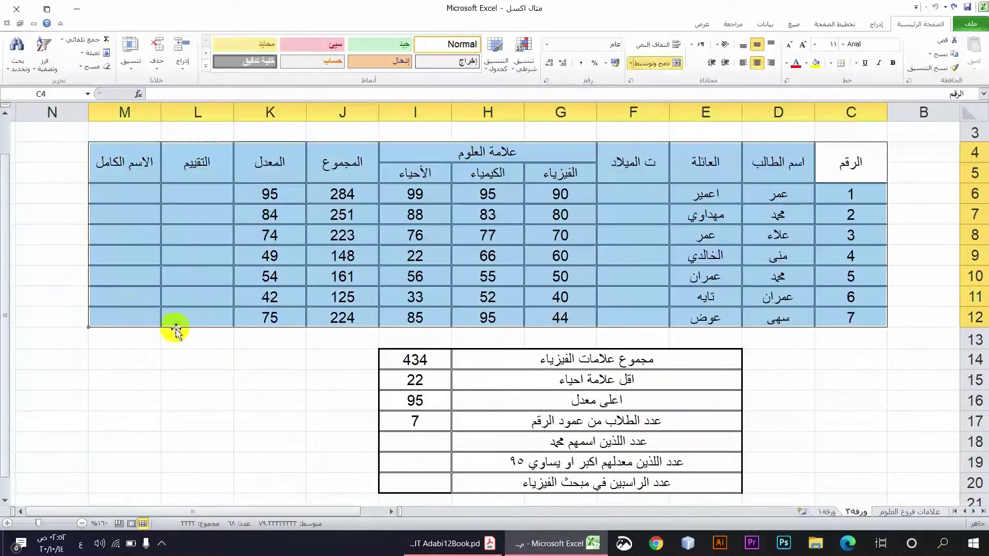
click(245, 363)
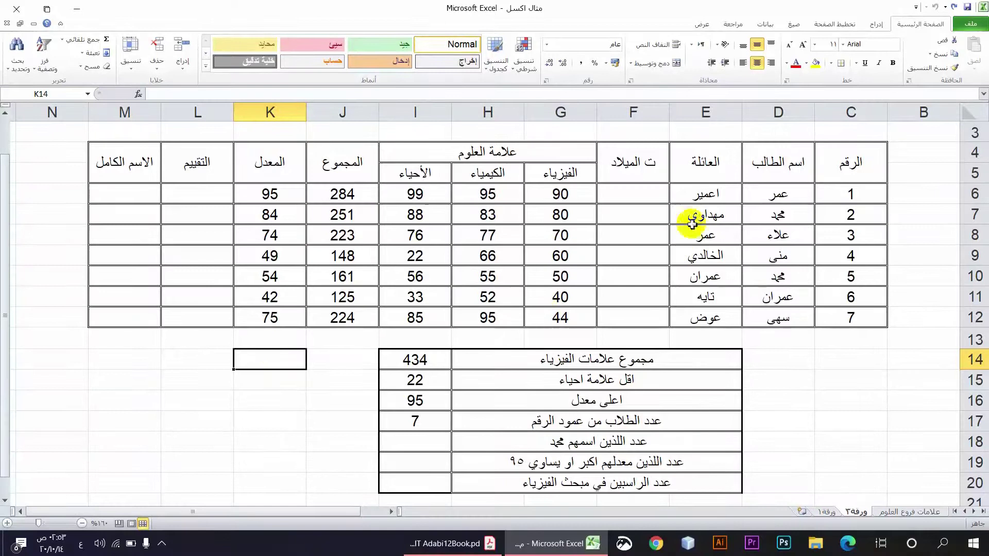
mouse_move(849, 194)
mouse_down()
mouse_move(626, 214)
mouse_move(634, 315)
mouse_up()
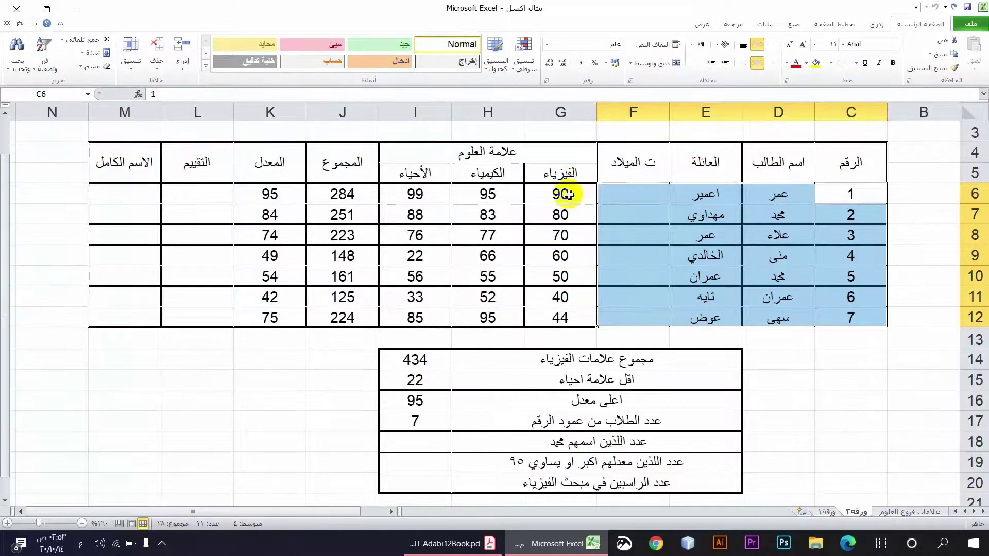
drag(567, 195, 560, 317)
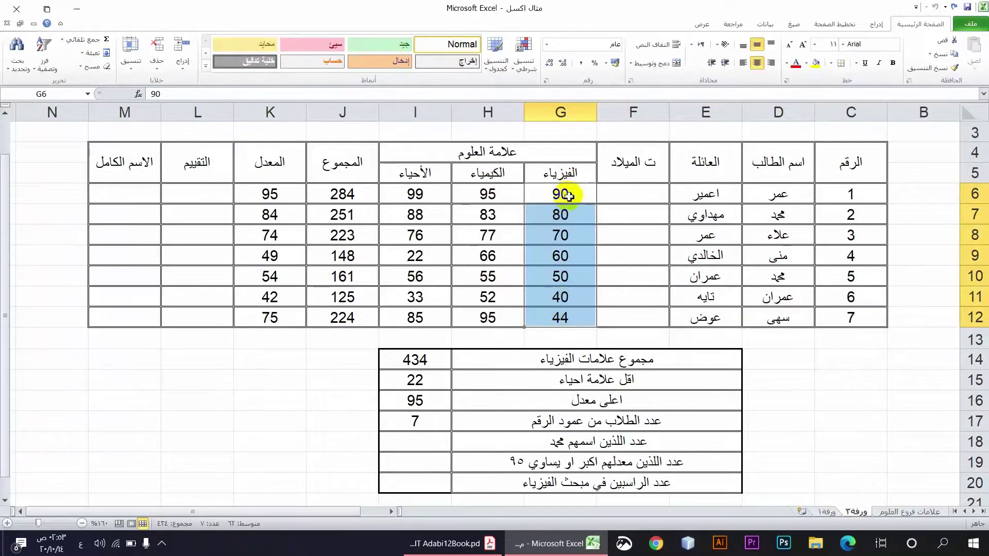
drag(567, 194, 559, 317)
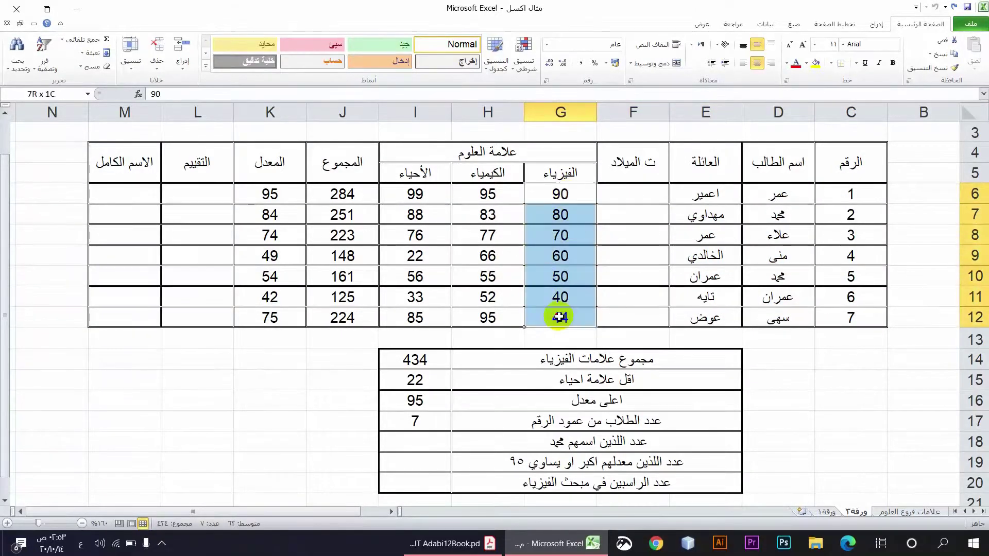
drag(414, 190, 414, 318)
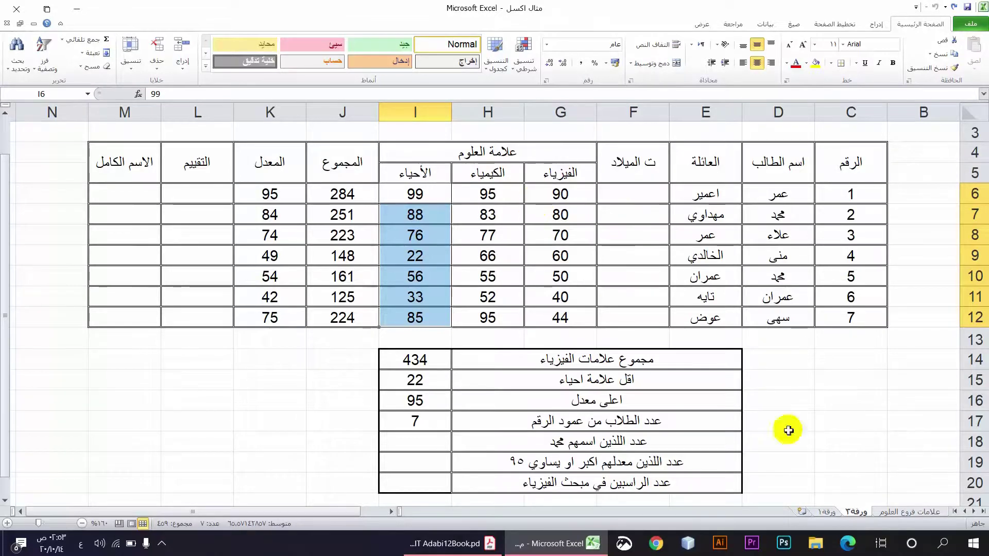
On sheet ورقه١, inspect cell H7's formula =ورقة٣!D6.
click(826, 511)
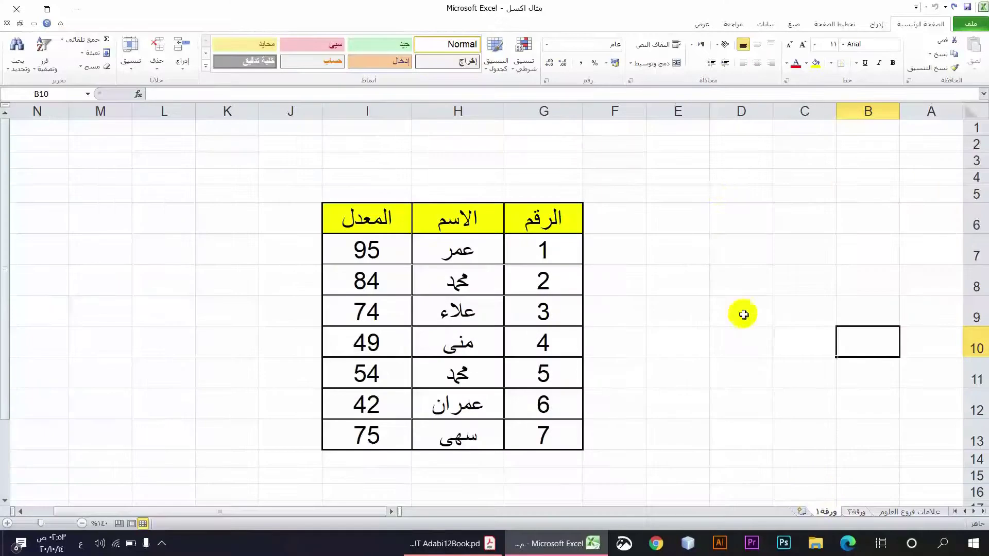
drag(720, 186, 314, 475)
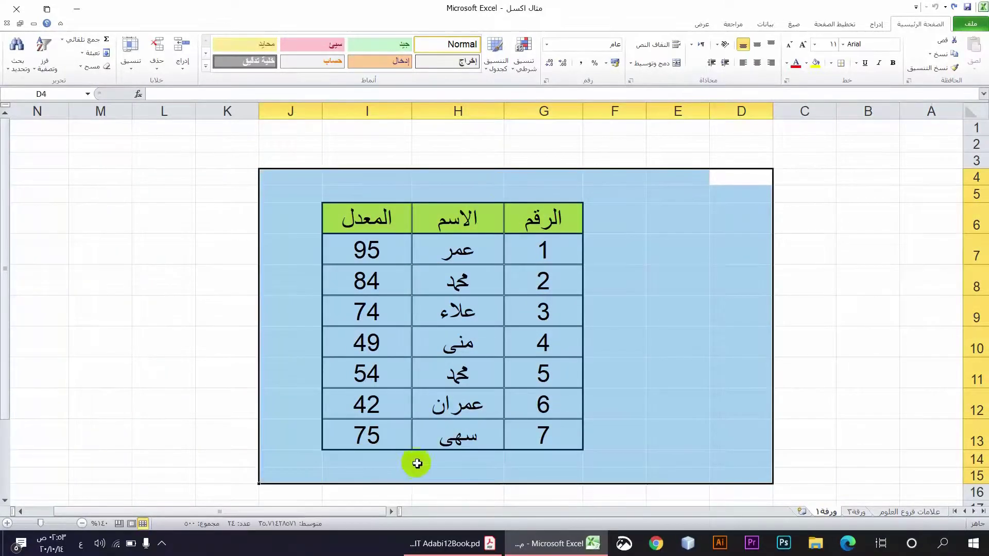
click(466, 252)
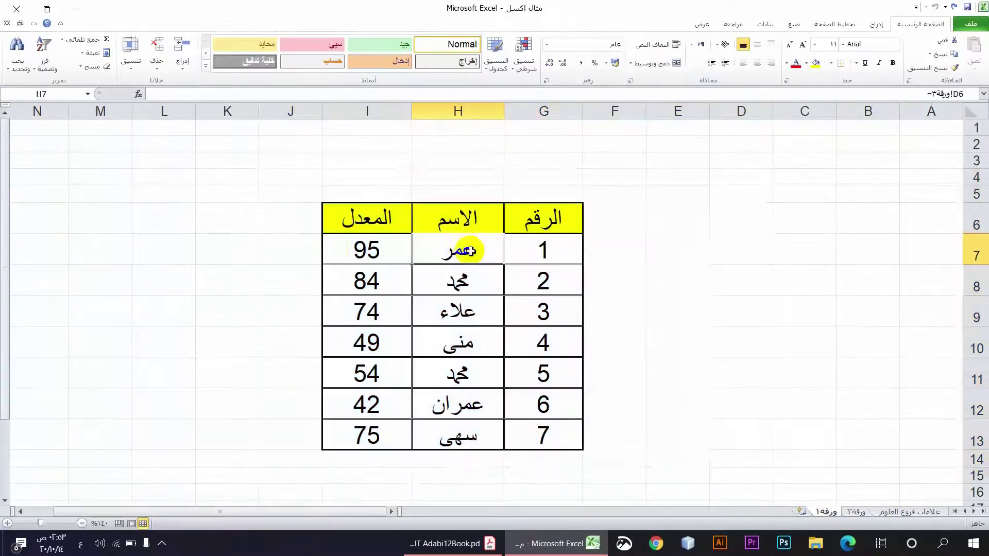
double_click(442, 254)
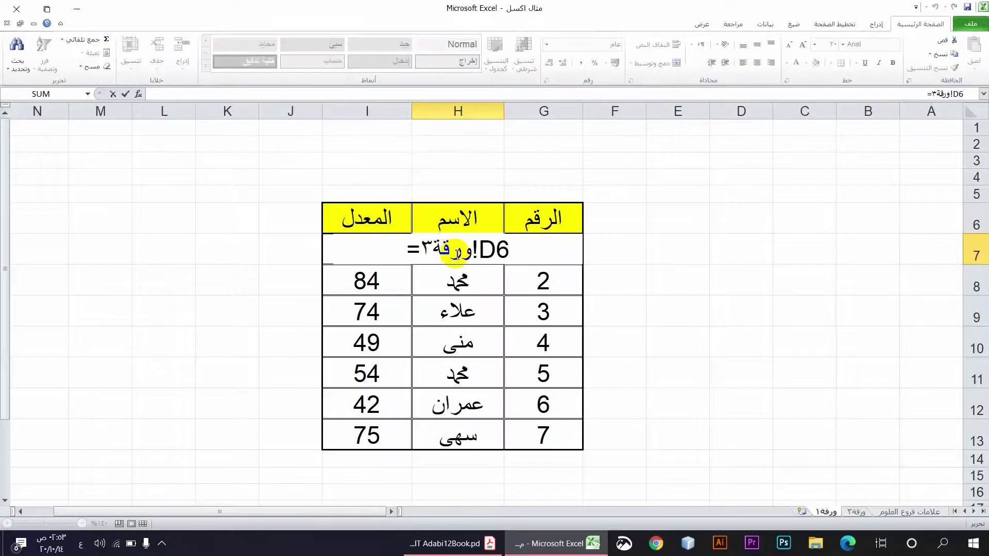
key(Return)
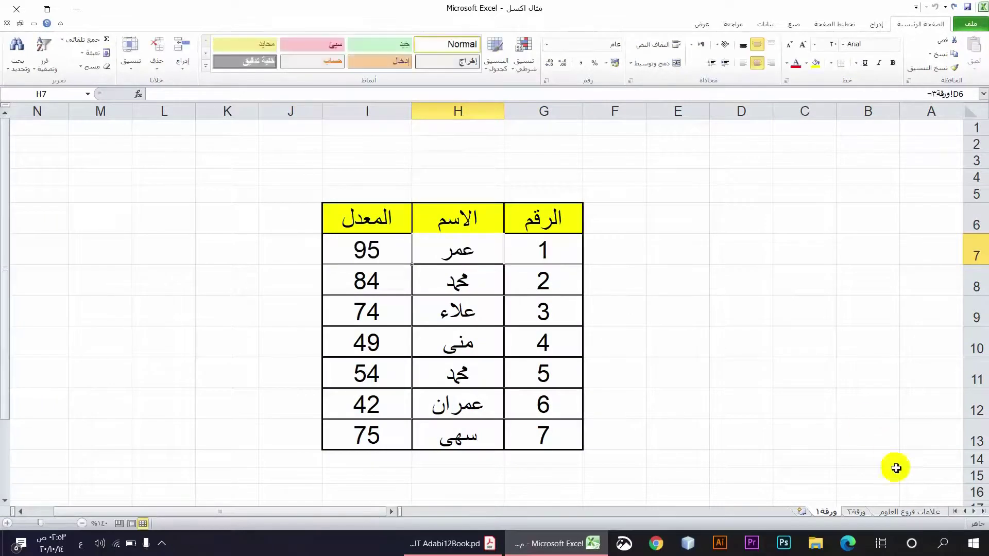
Change D6 on sheet ورقة٣ to محمد and return to ورقه١.
click(856, 512)
click(798, 193)
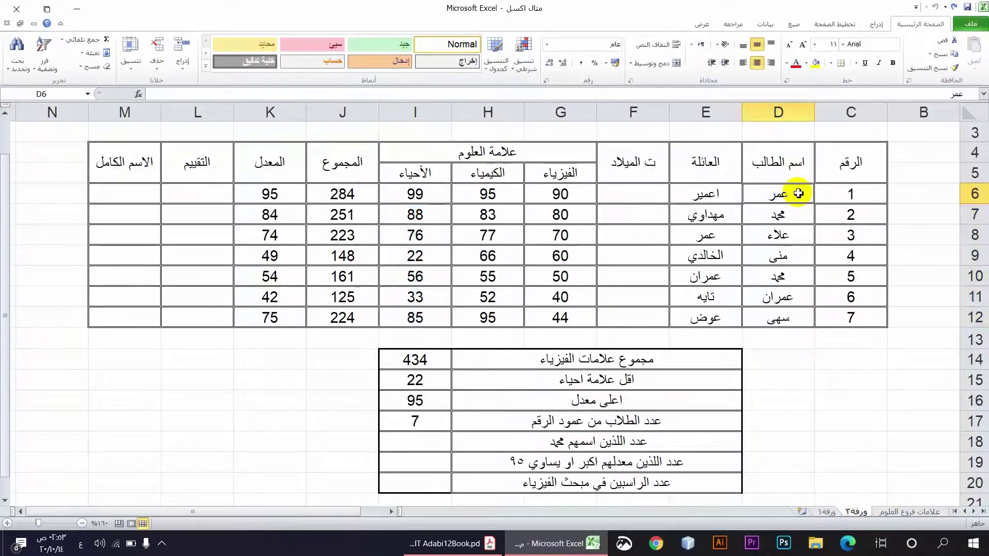
text(محمد)
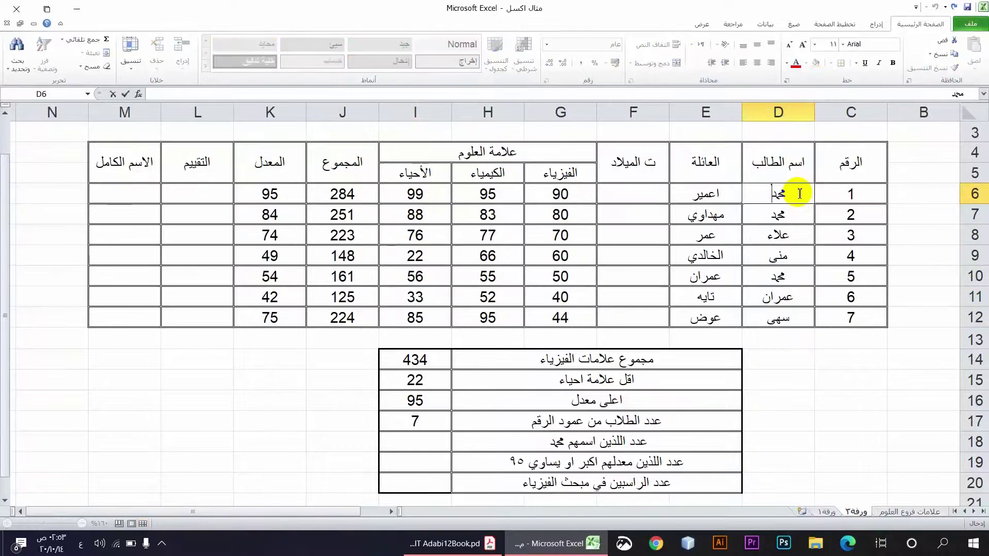
click(826, 512)
Select the block E3:J15 around the updated table, then minimize Excel.
click(472, 315)
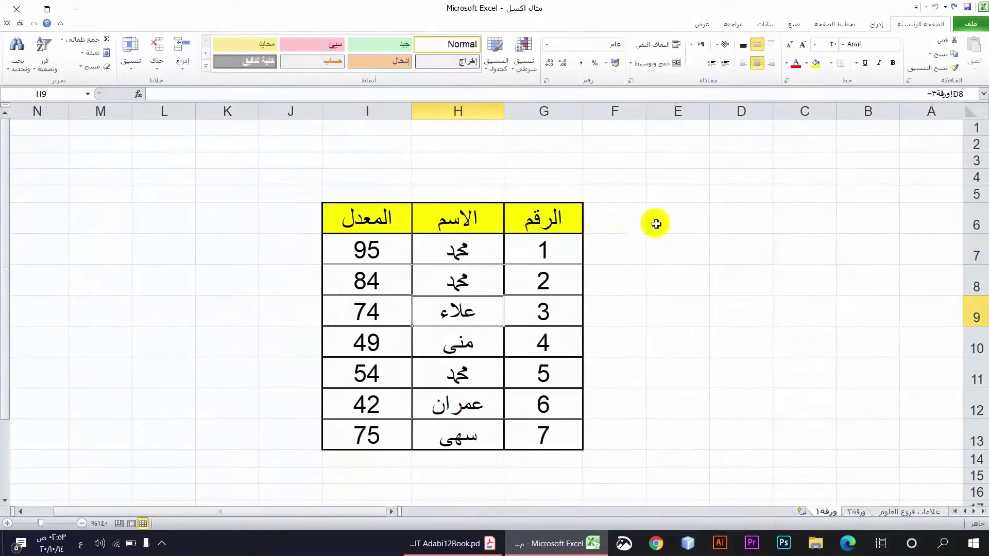
click(670, 181)
drag(670, 178, 265, 474)
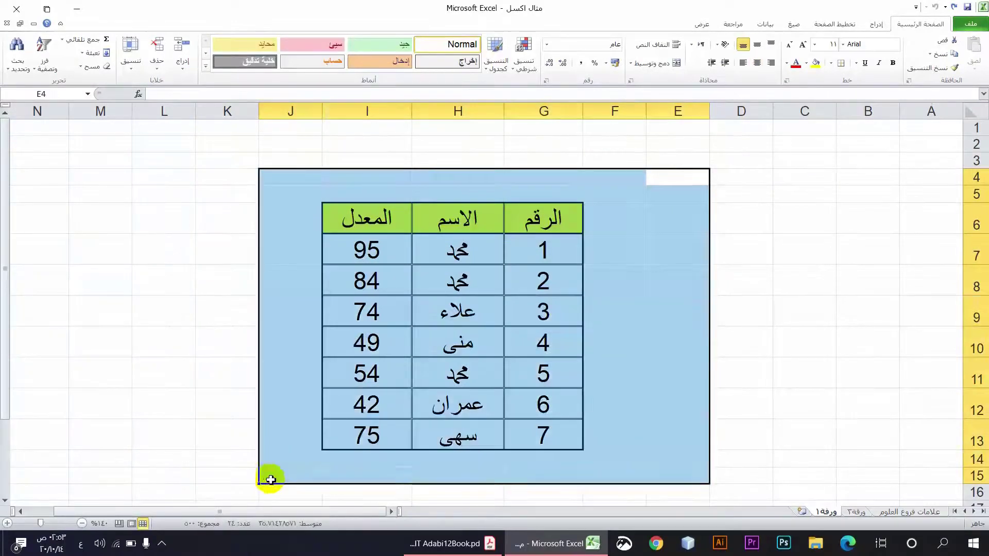
click(270, 477)
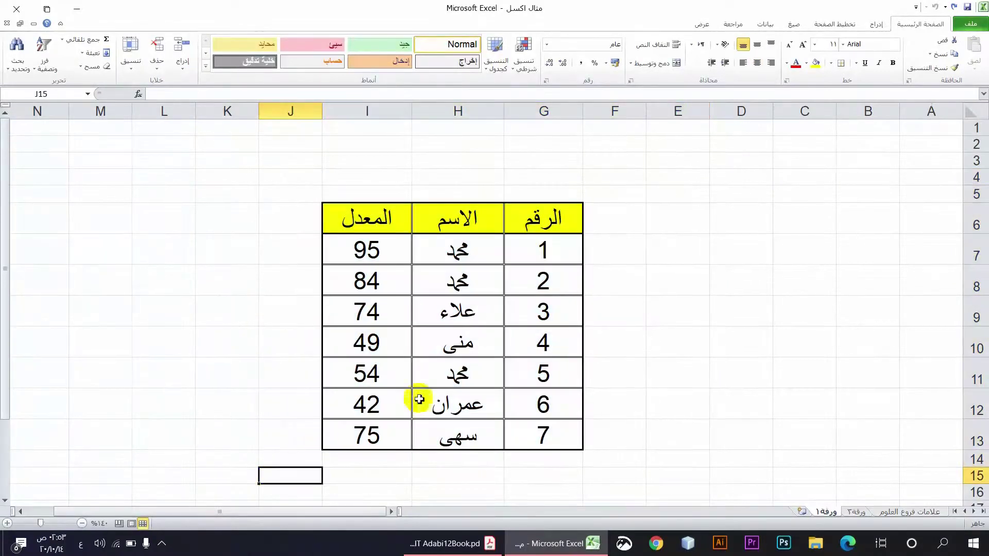
drag(660, 154, 288, 495)
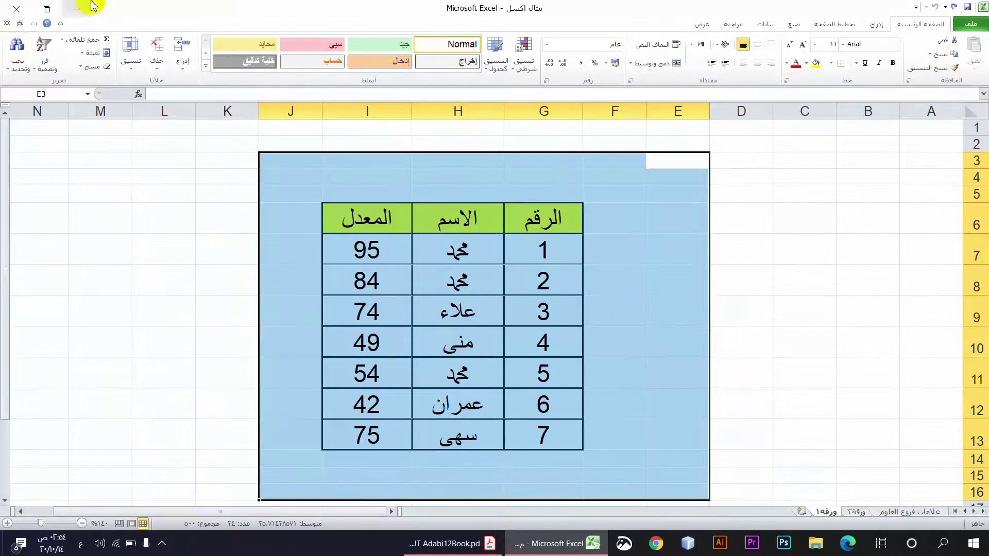
click(77, 9)
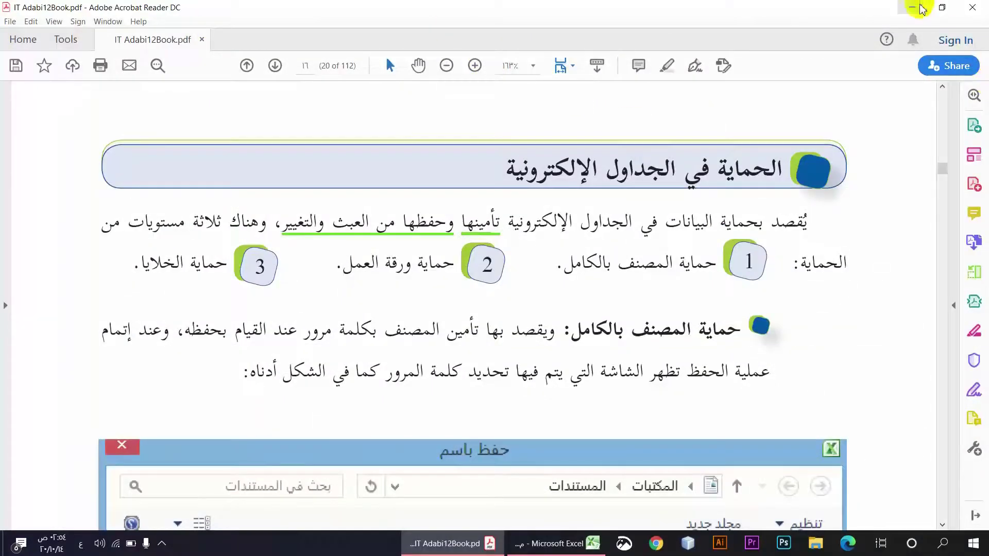
Minimize Acrobat Reader and select the مثال اكسل workbook shortcut on the desktop.
click(911, 7)
drag(816, 146, 819, 157)
click(819, 229)
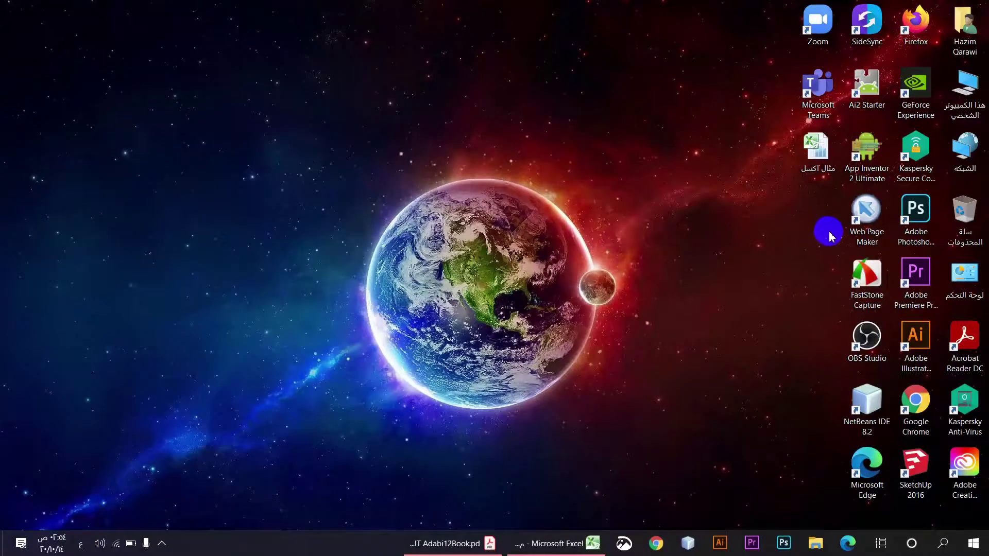
click(818, 149)
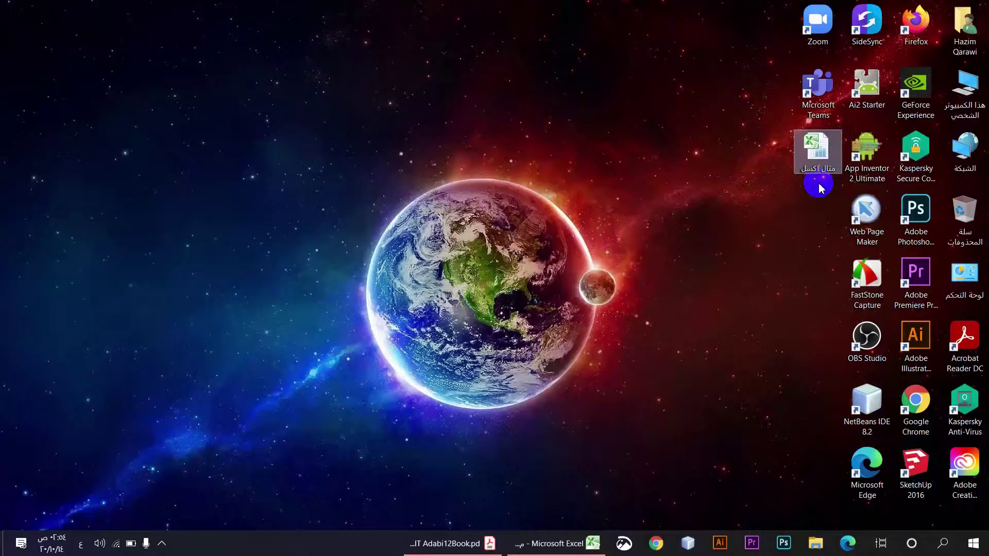
click(779, 180)
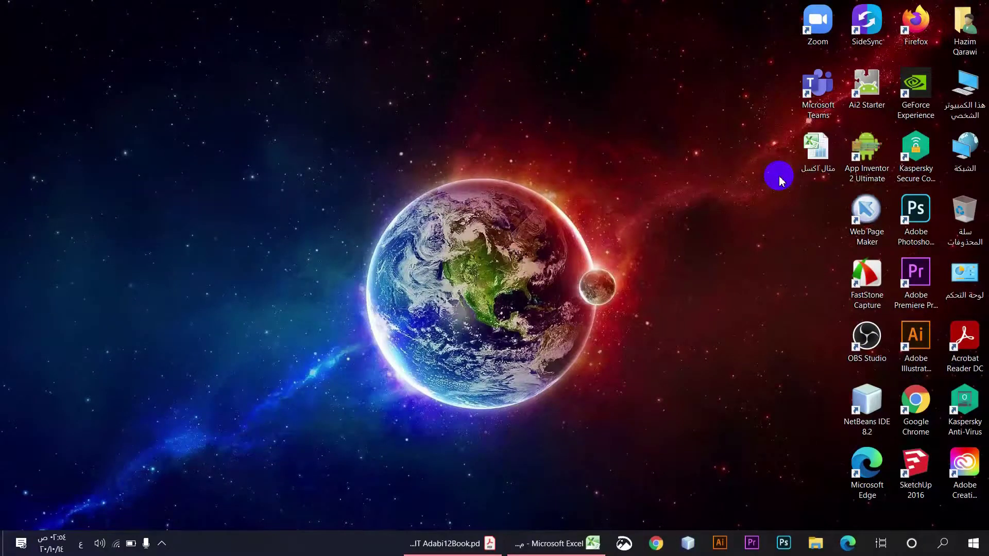
click(803, 162)
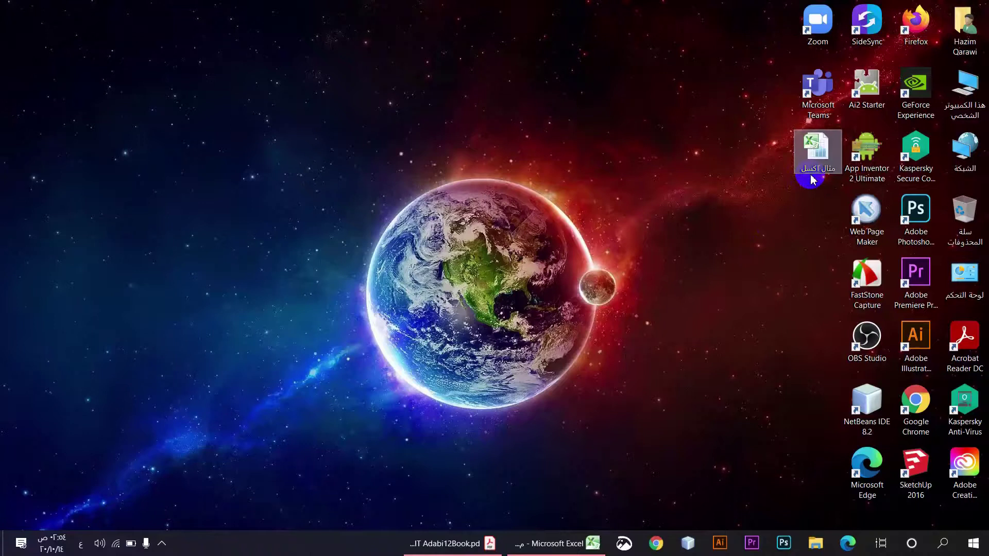
Mark حماية المصنف بالكامل and the first protection level in the textbook PDF.
click(487, 543)
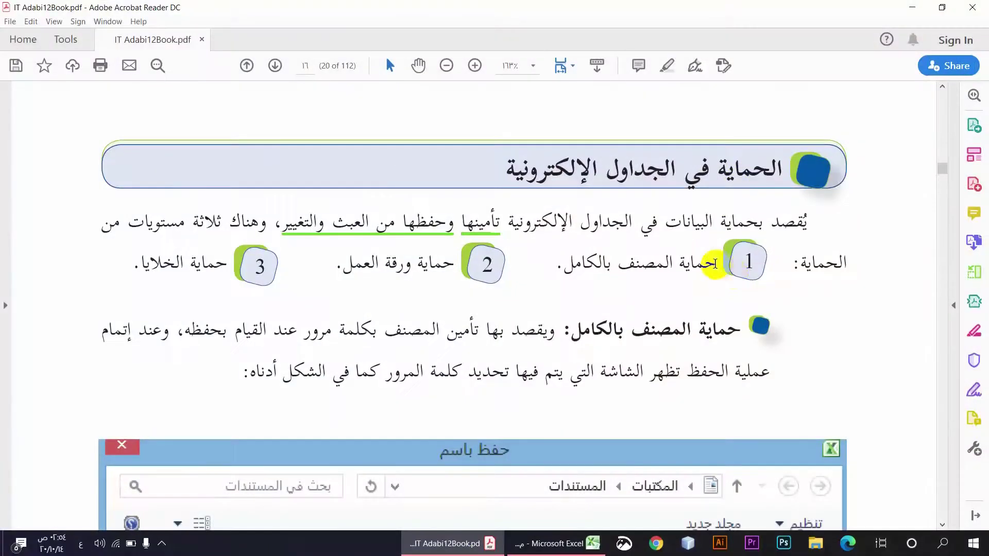
drag(715, 263, 565, 265)
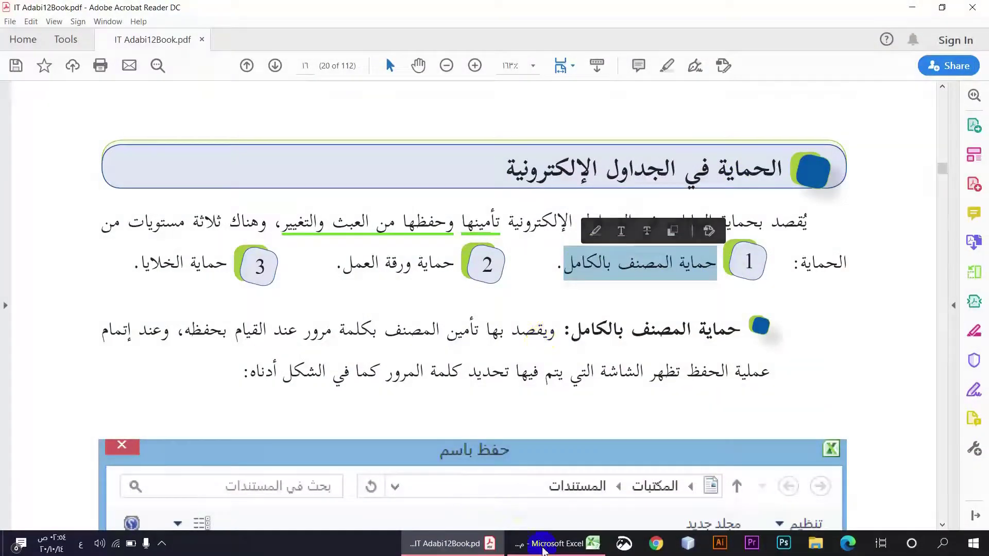
click(544, 545)
click(543, 544)
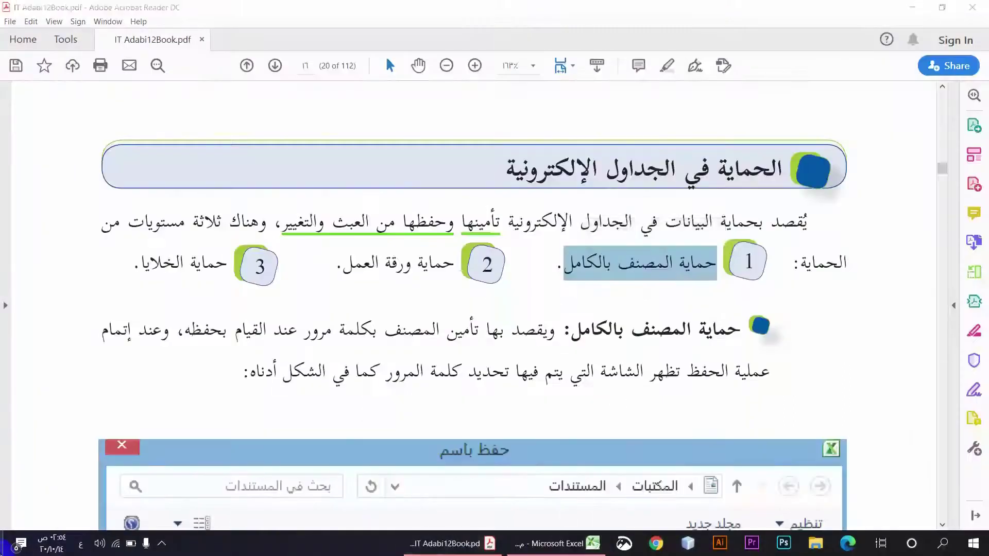
key(super+d)
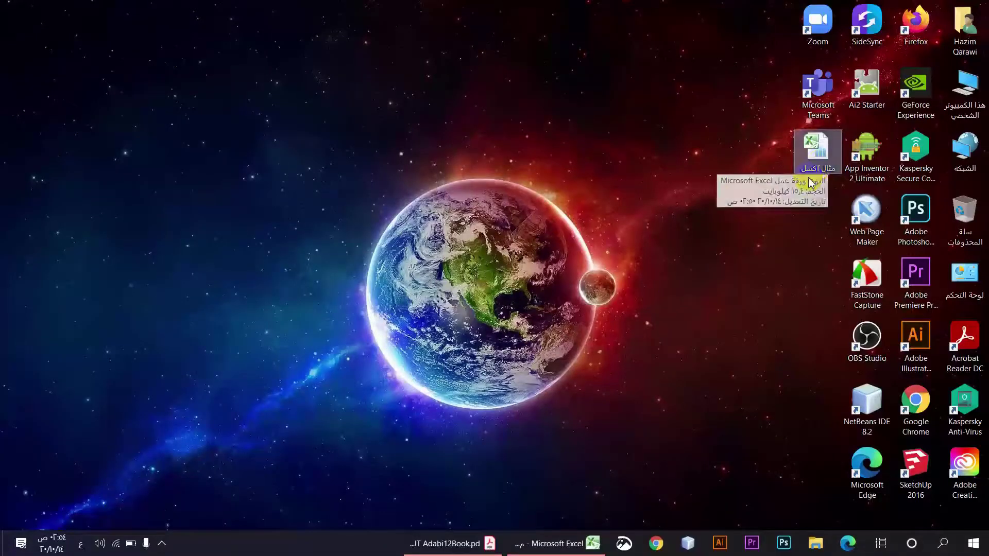
drag(759, 200, 836, 129)
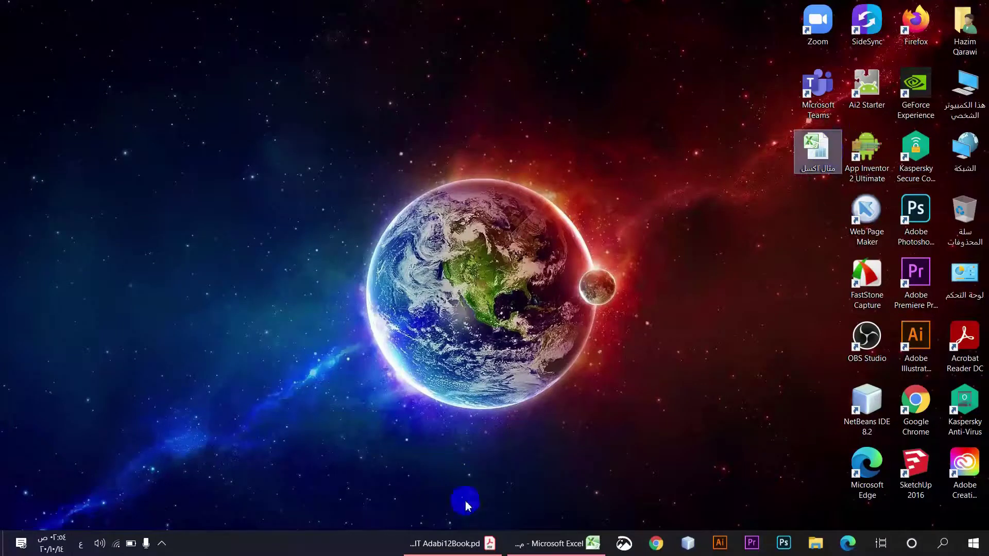
click(449, 541)
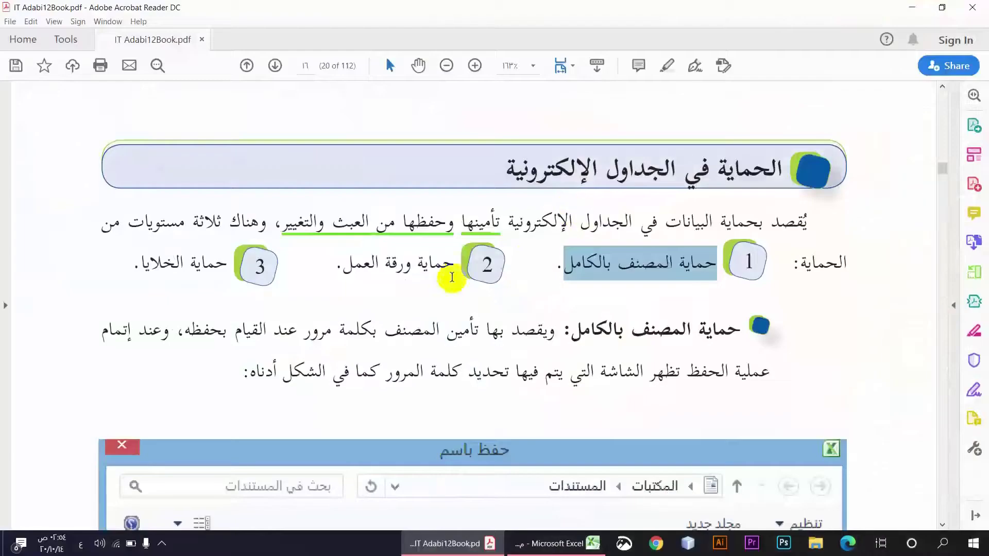
drag(452, 277, 335, 269)
Browse the workbook sheets including علامات فروع العلوم, then mark حماية الخلايا in the textbook.
click(537, 546)
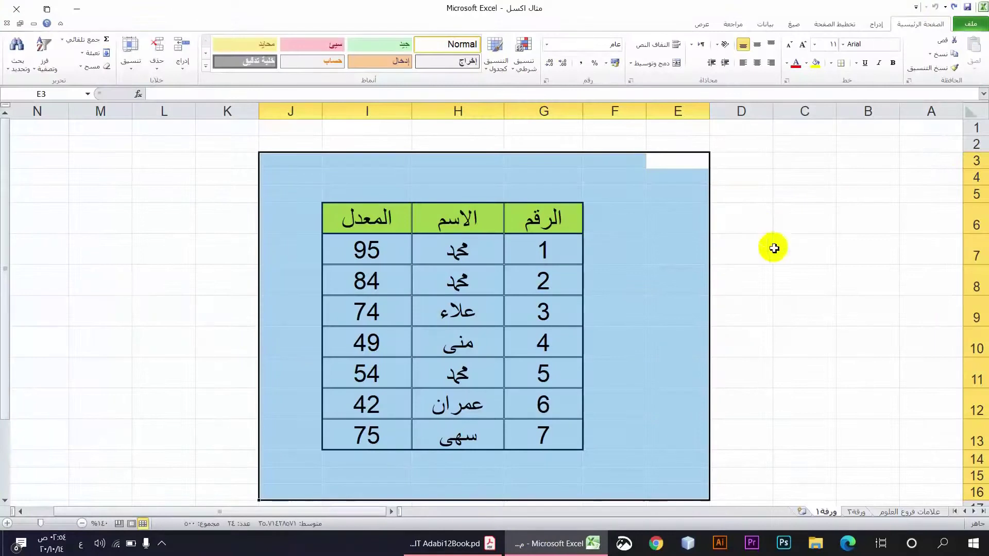
drag(827, 130, 183, 477)
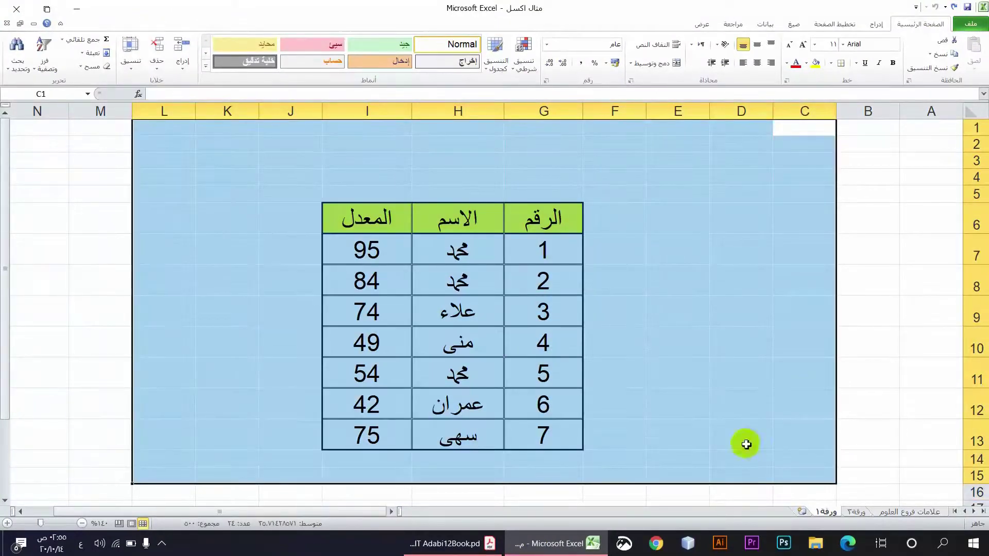
click(855, 512)
click(896, 512)
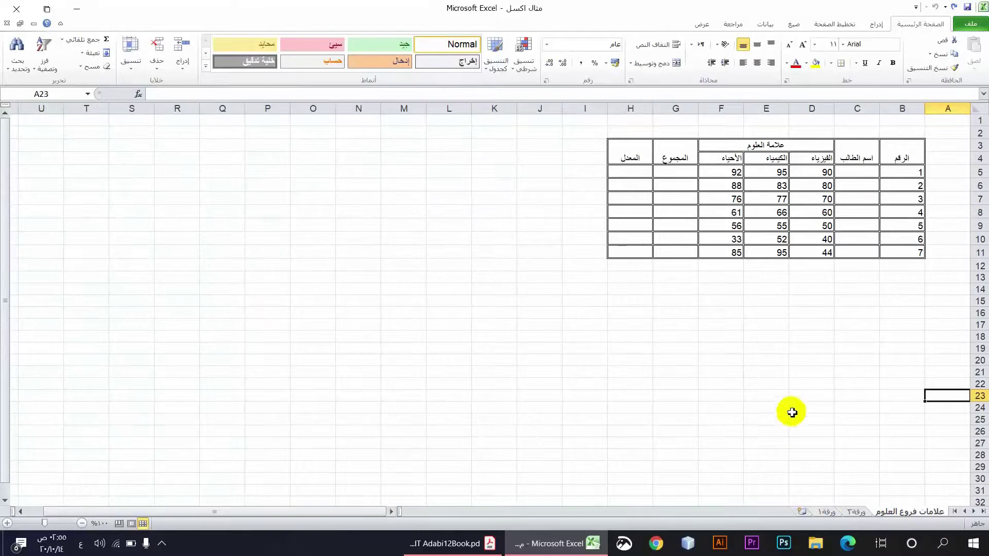
click(826, 512)
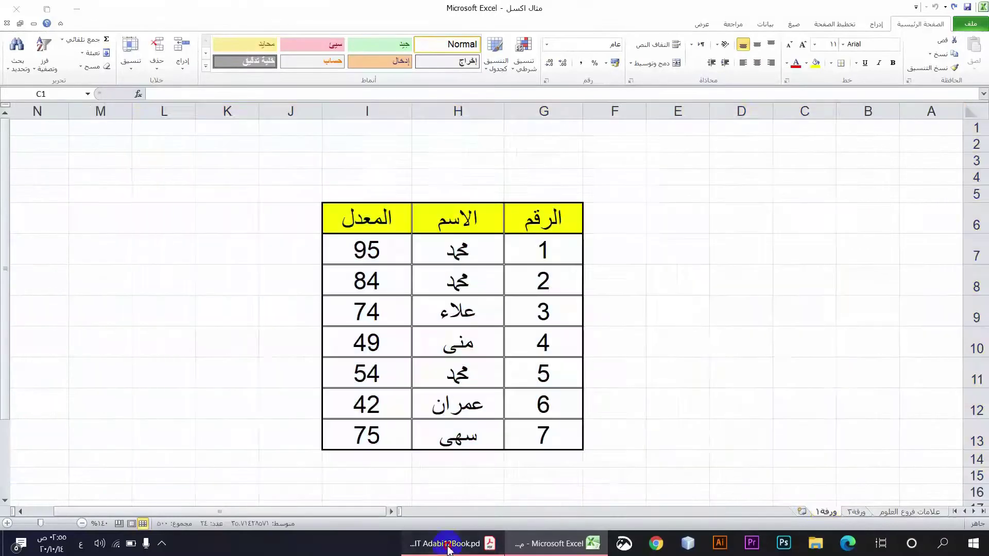
click(448, 543)
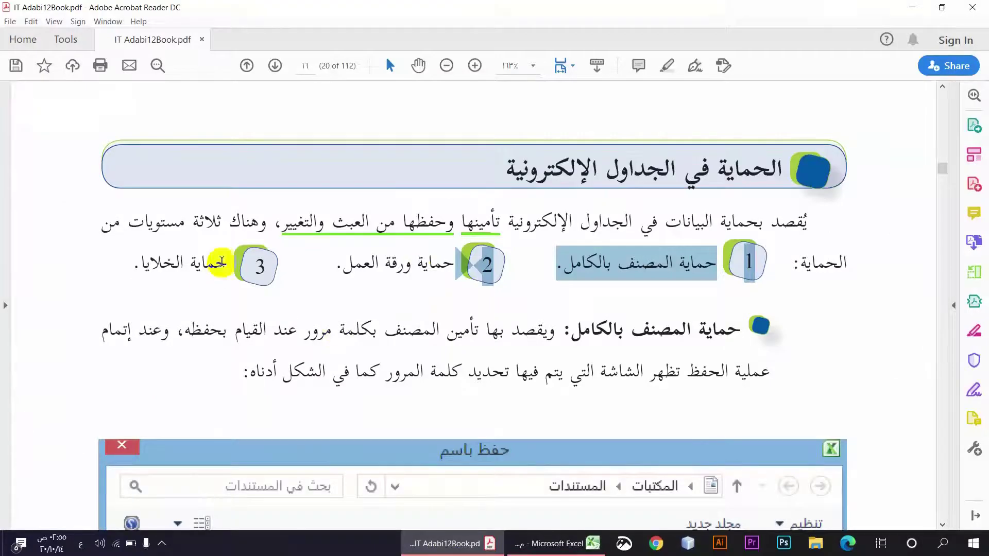
drag(226, 262, 148, 281)
On the marks sheet, select the birth-date column F4:F12 and the marks G6:M12.
click(553, 544)
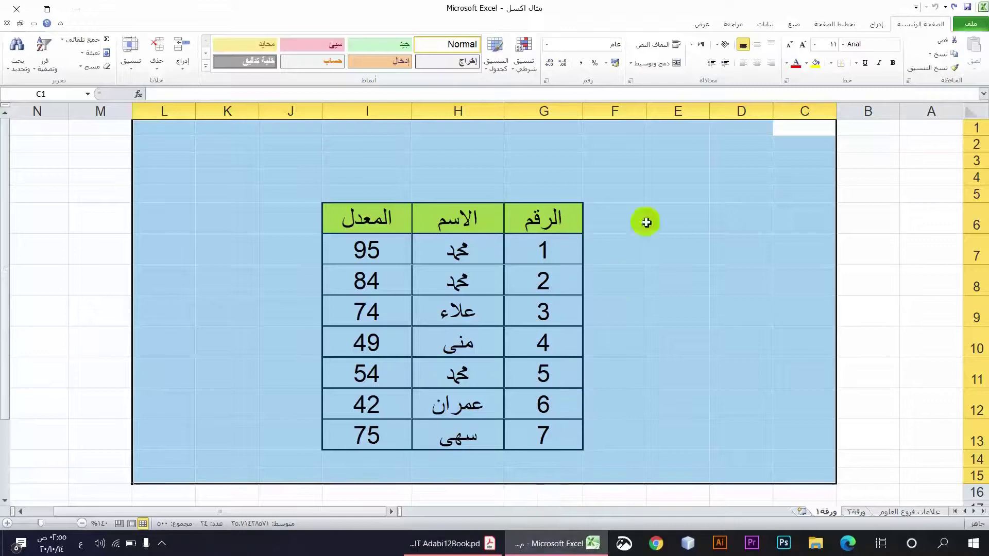
click(856, 511)
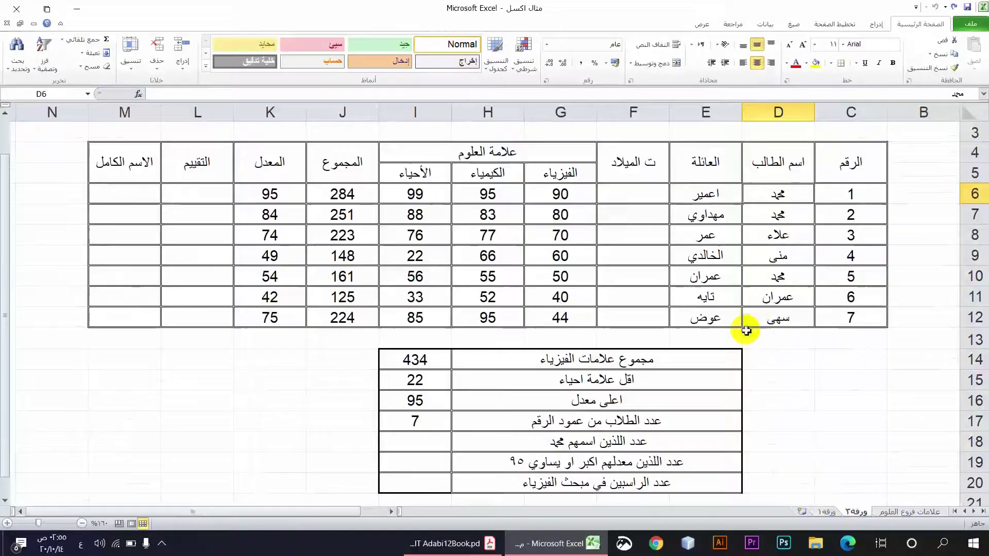
click(621, 198)
drag(622, 210, 619, 316)
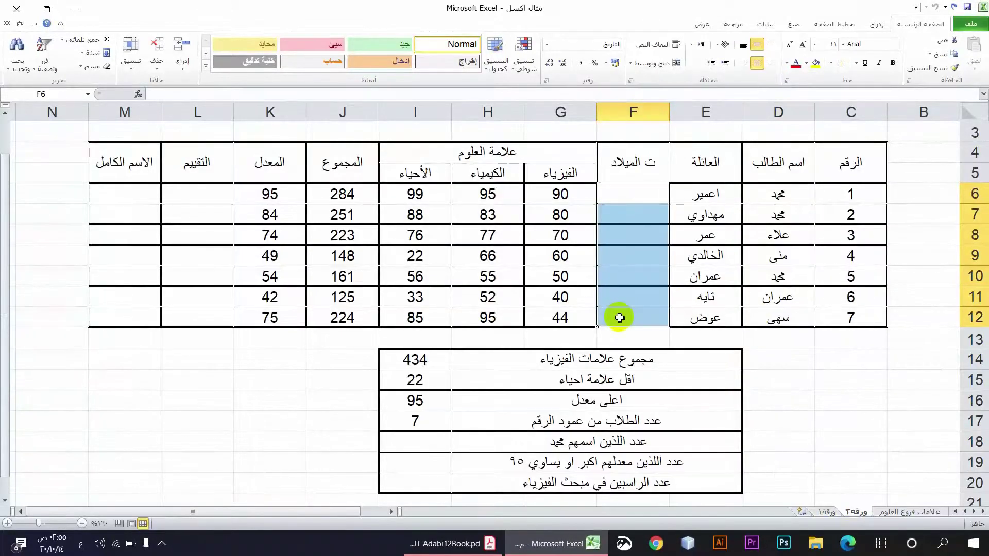
click(638, 160)
drag(637, 189, 631, 311)
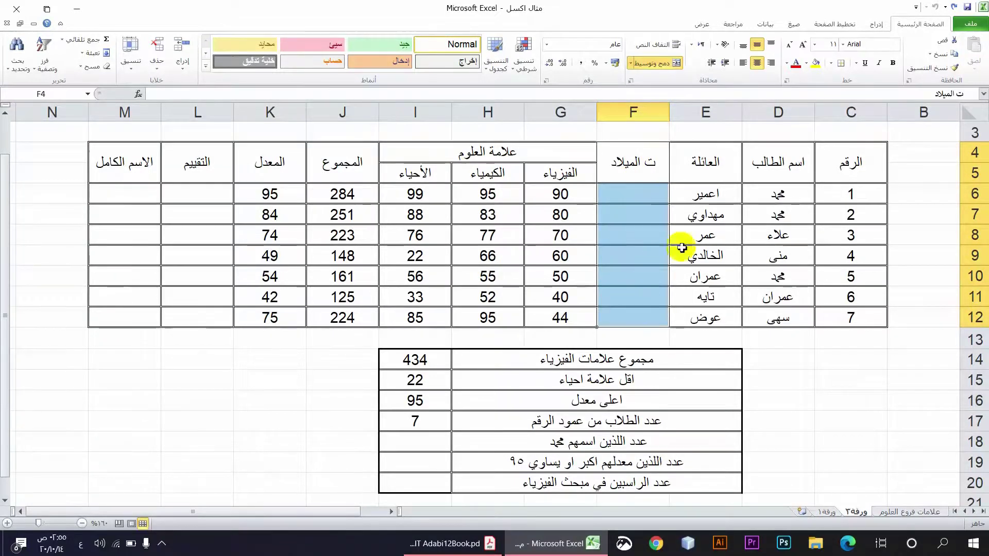
drag(575, 198, 153, 319)
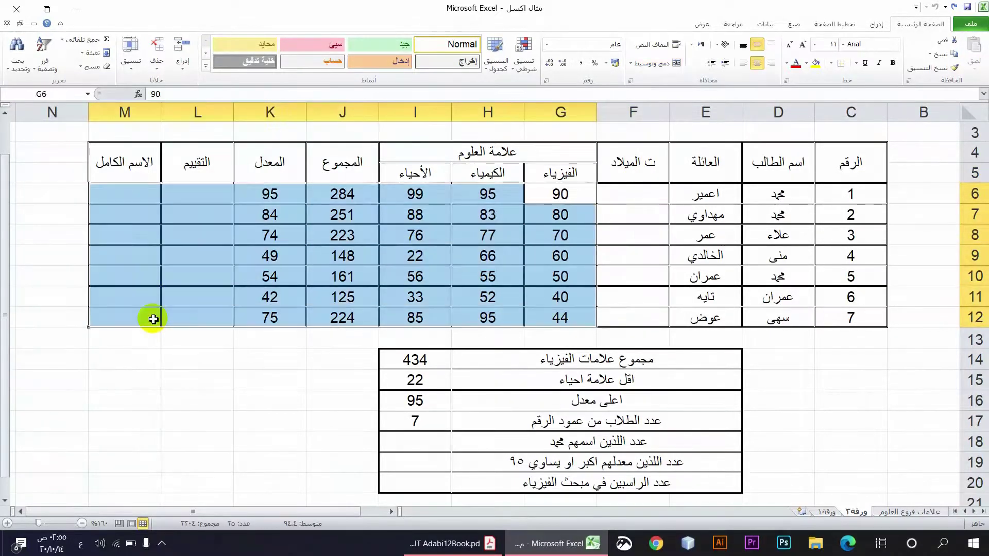
drag(644, 190, 636, 315)
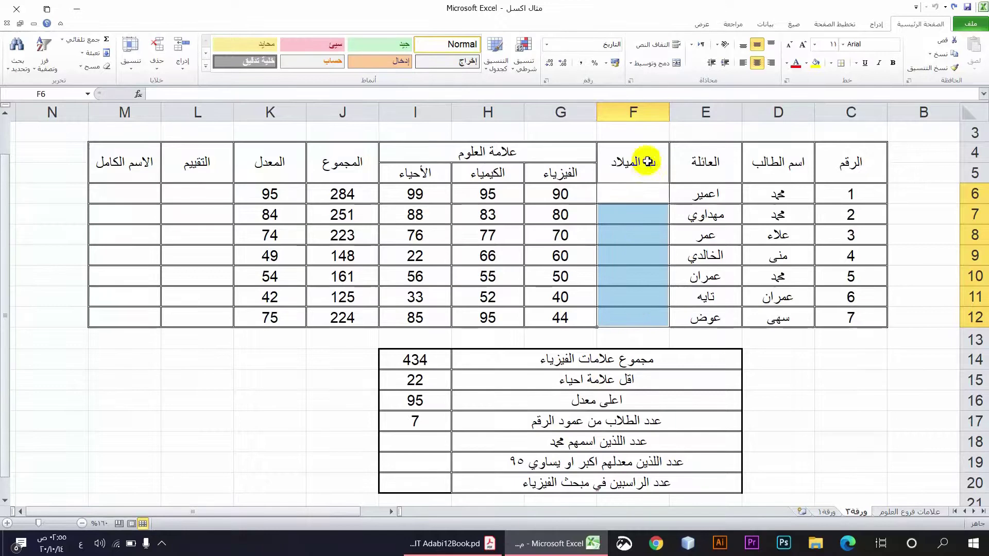
mouse_move(648, 167)
mouse_down()
mouse_move(638, 320)
mouse_move(642, 160)
mouse_move(646, 319)
mouse_up()
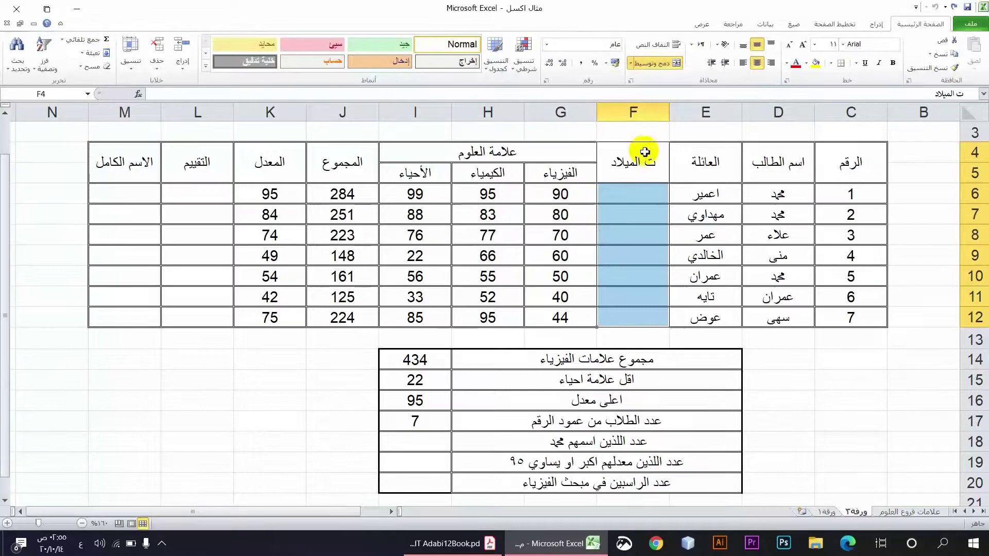
drag(644, 151, 644, 303)
Check the average formula =AVERAGE(G10:I10) in cell K10.
mouse_move(541, 194)
mouse_down()
mouse_move(286, 304)
mouse_move(302, 285)
mouse_up()
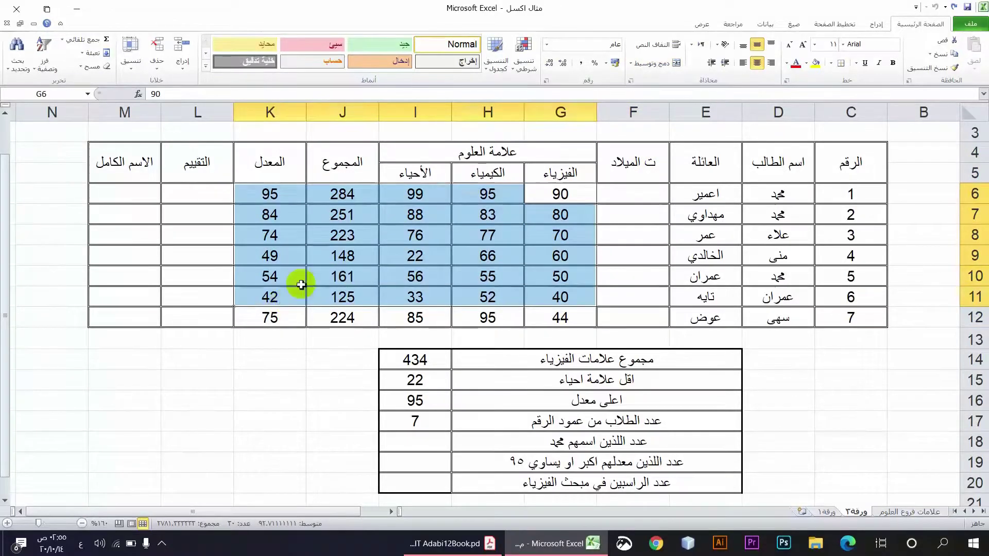
click(302, 285)
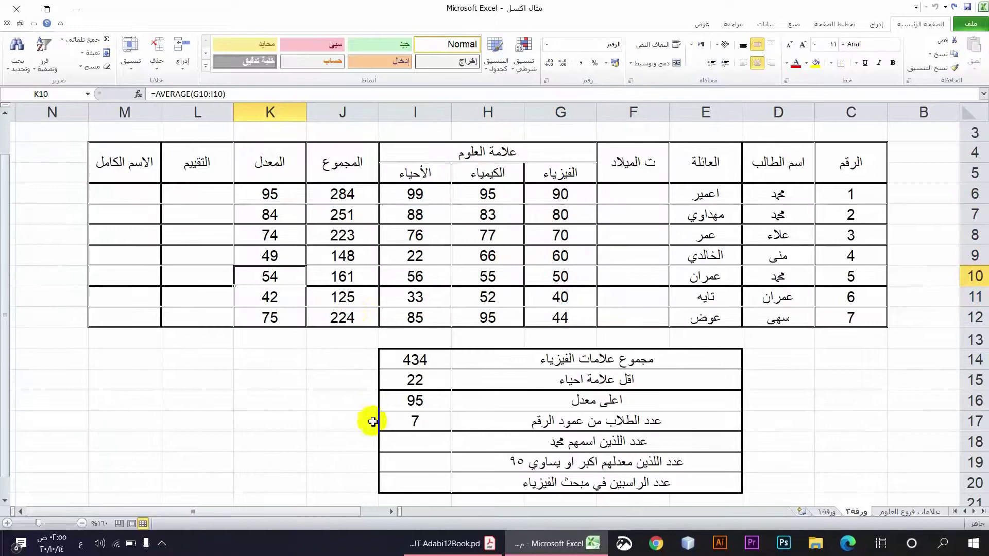
click(464, 544)
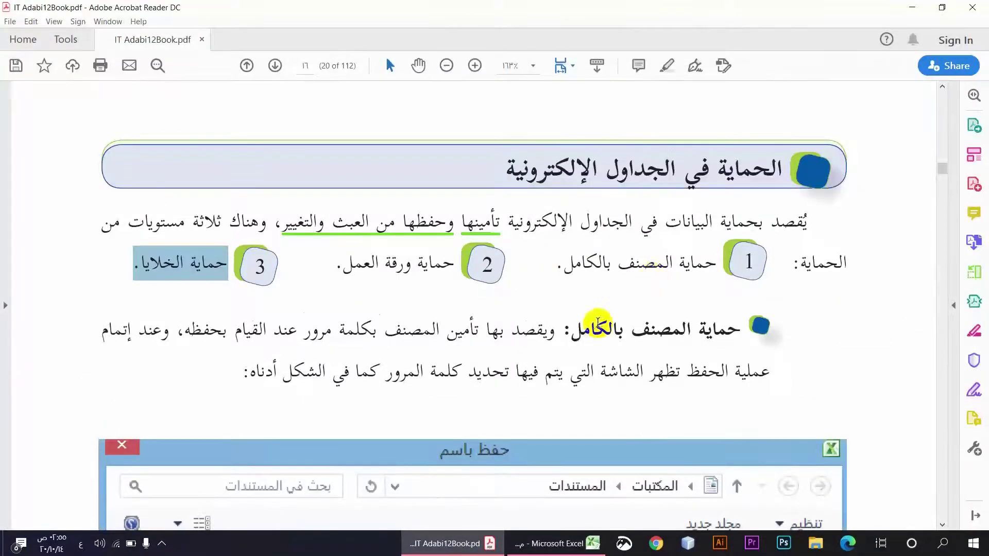
Mark the whole-workbook protection heading and password sentence, then scroll toward the Save As figure.
scroll(577, 328, down, 1)
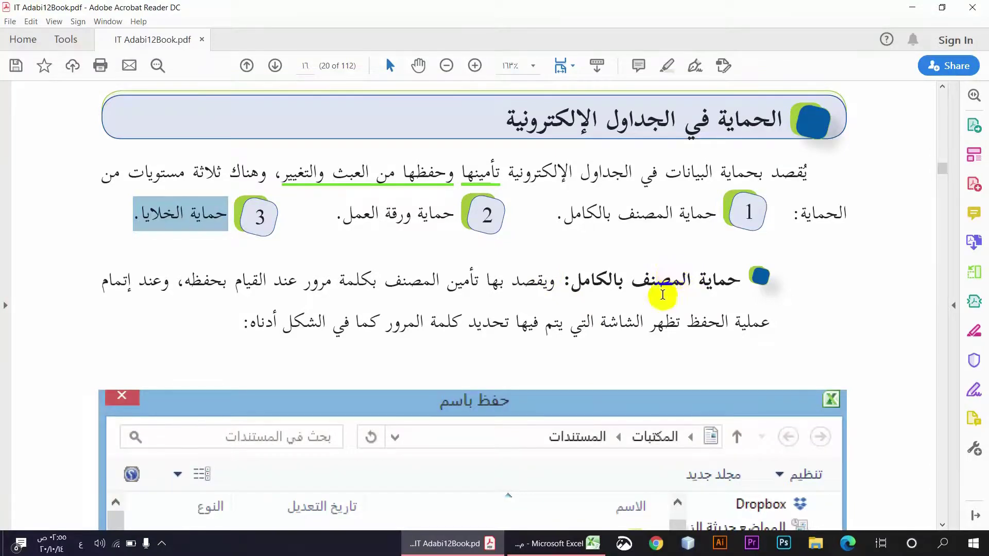
drag(741, 278, 491, 289)
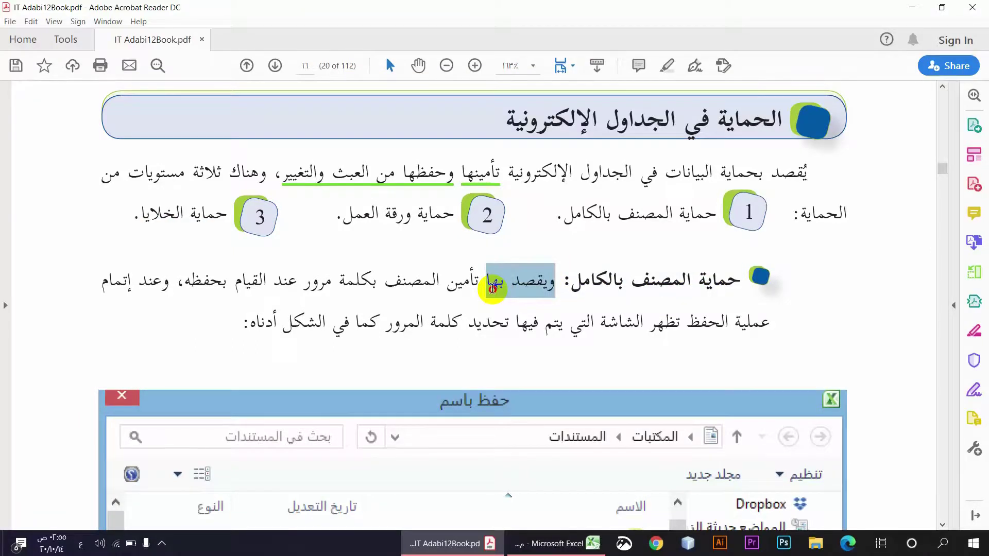
mouse_move(491, 288)
mouse_down()
mouse_move(210, 283)
mouse_move(669, 281)
mouse_move(639, 324)
mouse_move(250, 326)
mouse_up()
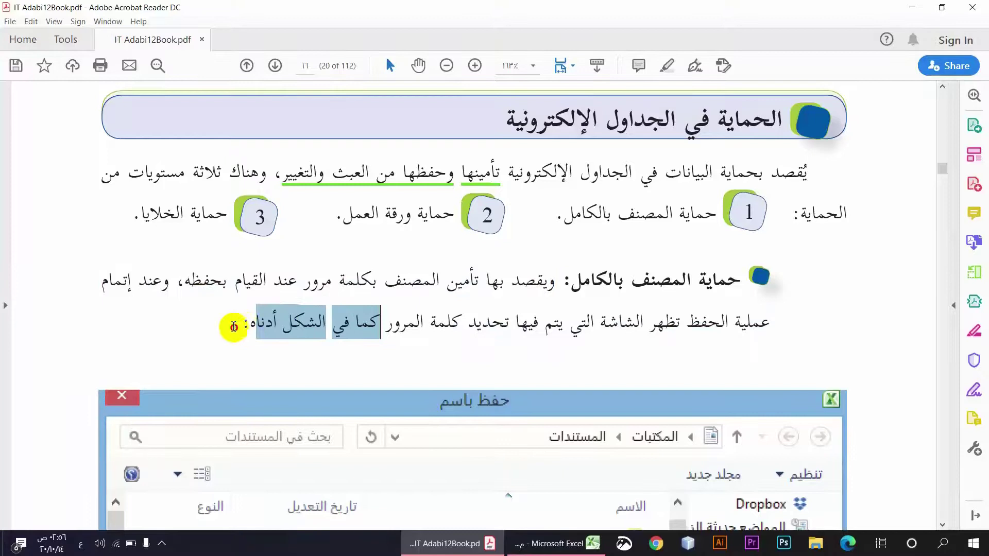
drag(380, 326, 421, 326)
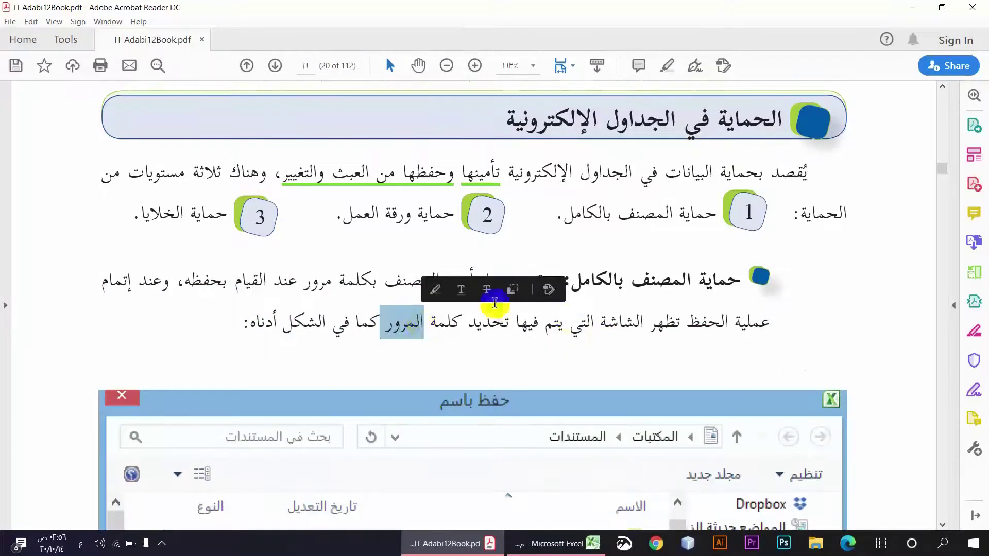
scroll(541, 335, down, 3)
scroll(618, 309, down, 2)
scroll(707, 238, down, 5)
Scroll to the worksheet protection paragraph and select its definition through the password phrase.
scroll(707, 238, down, 6)
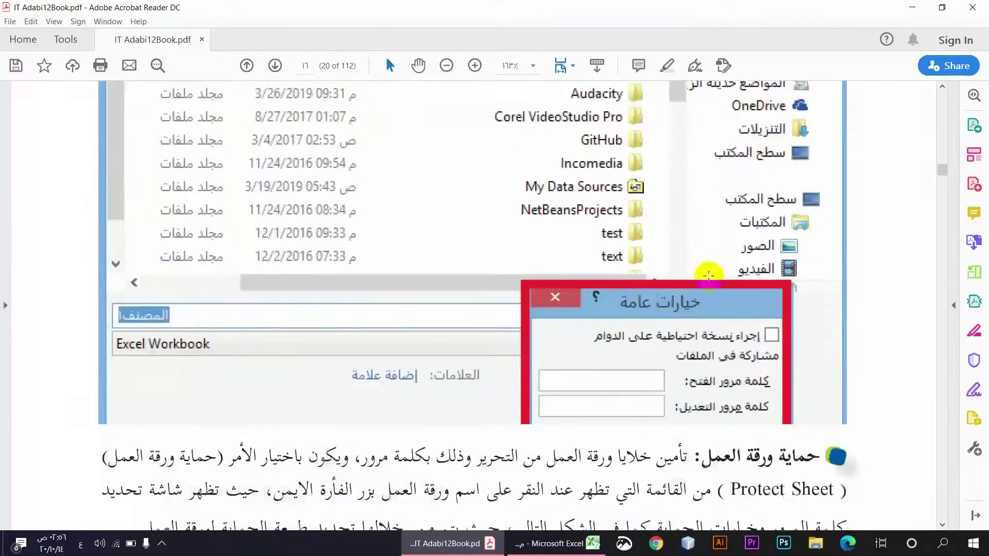
scroll(666, 307, down, 3)
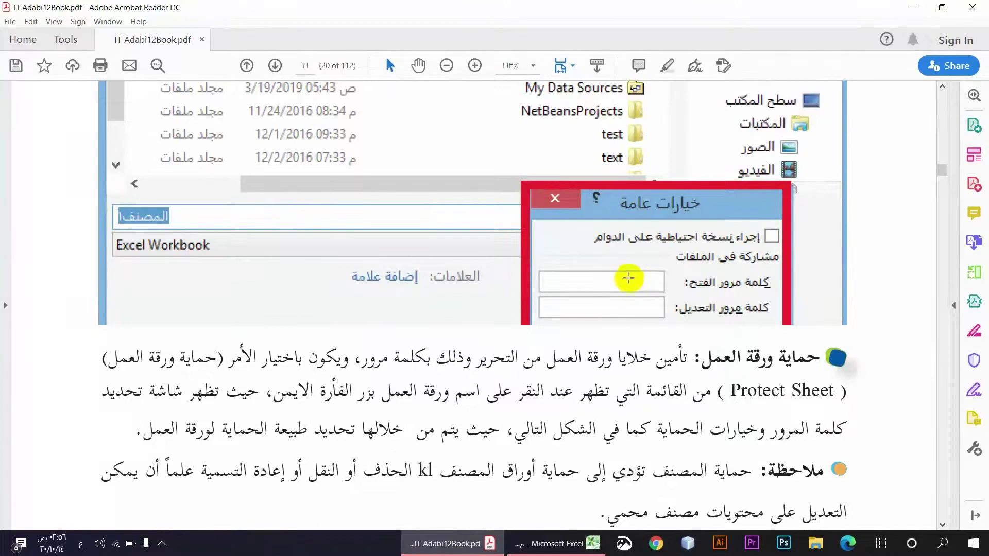
scroll(631, 273, down, 2)
drag(689, 309, 515, 313)
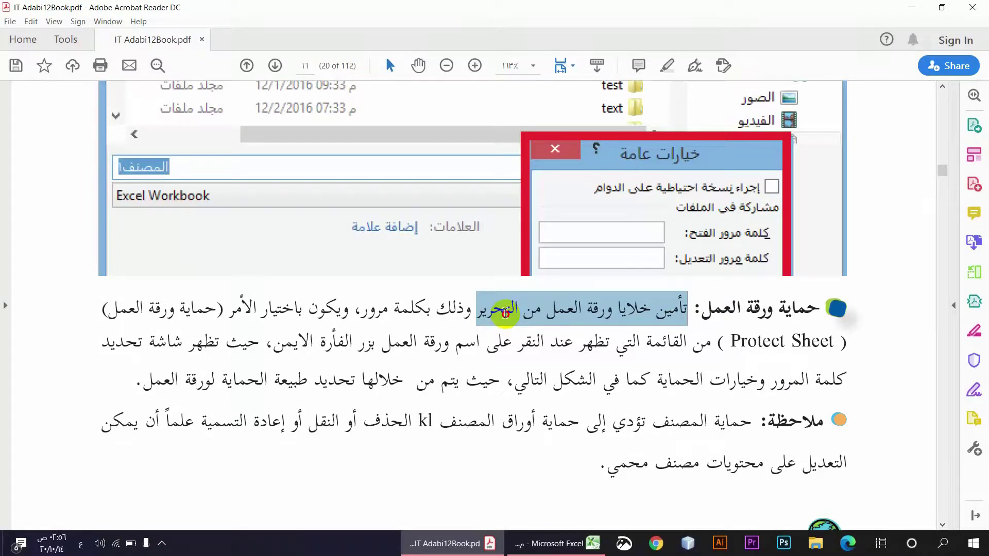
drag(505, 313, 390, 312)
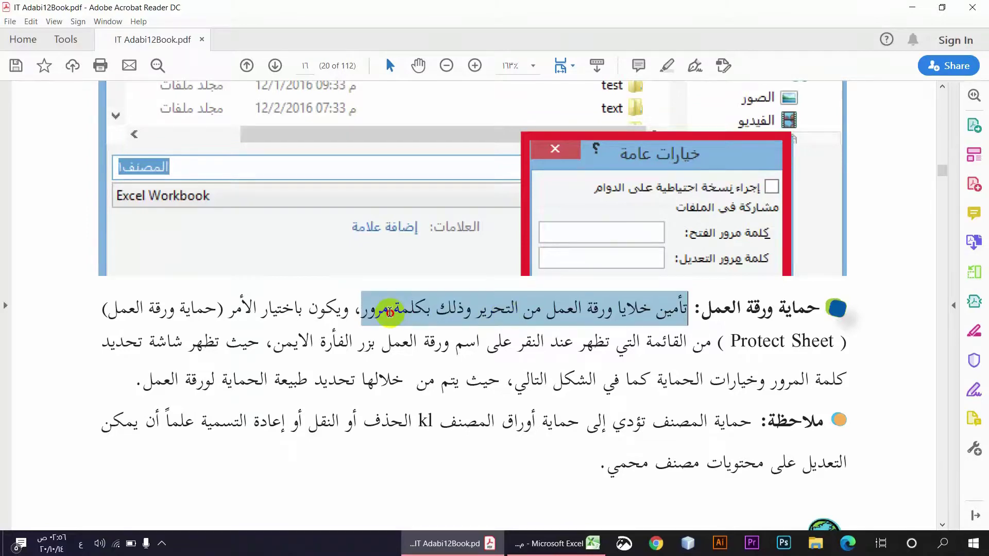
Select cells F4:F12 in the grade table, then return to the textbook PDF.
click(548, 544)
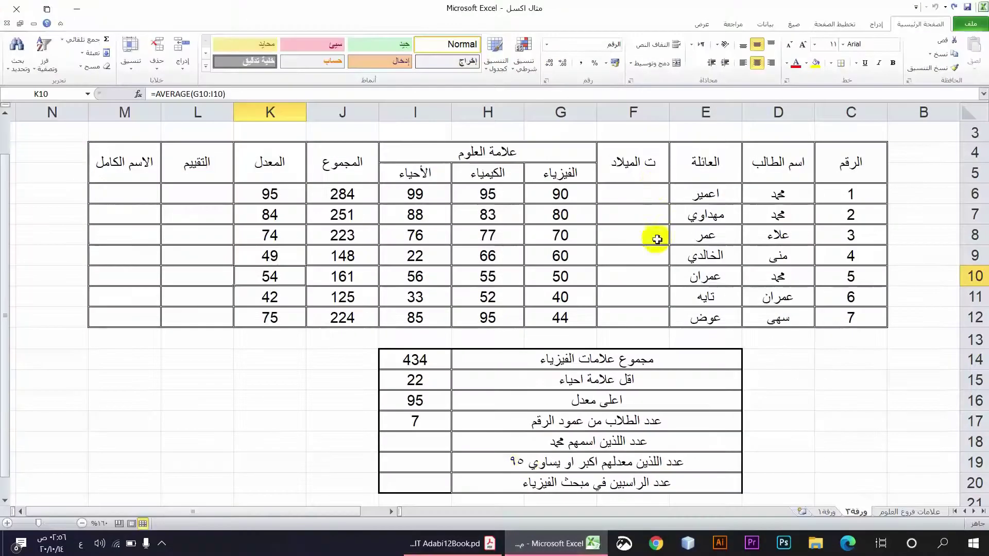
drag(644, 164, 625, 318)
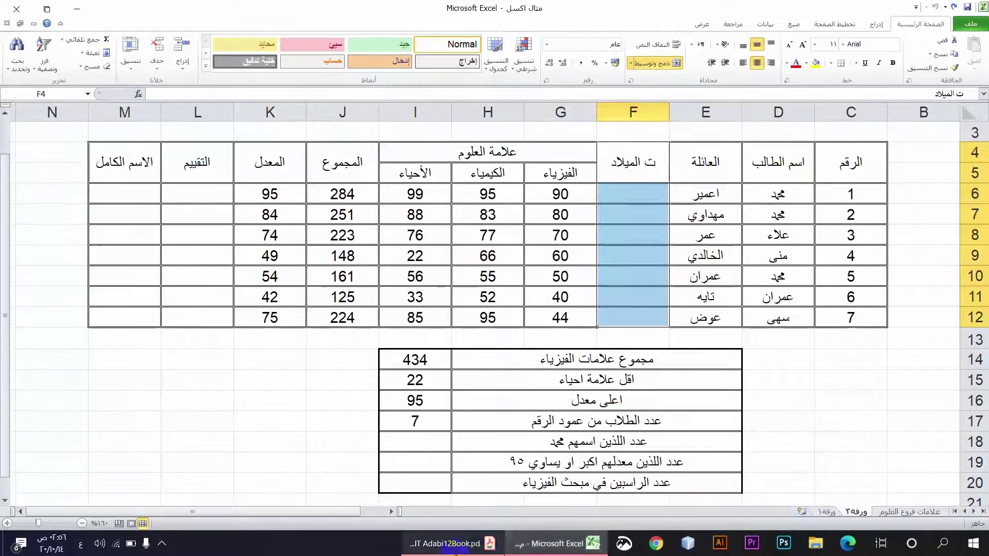
click(448, 544)
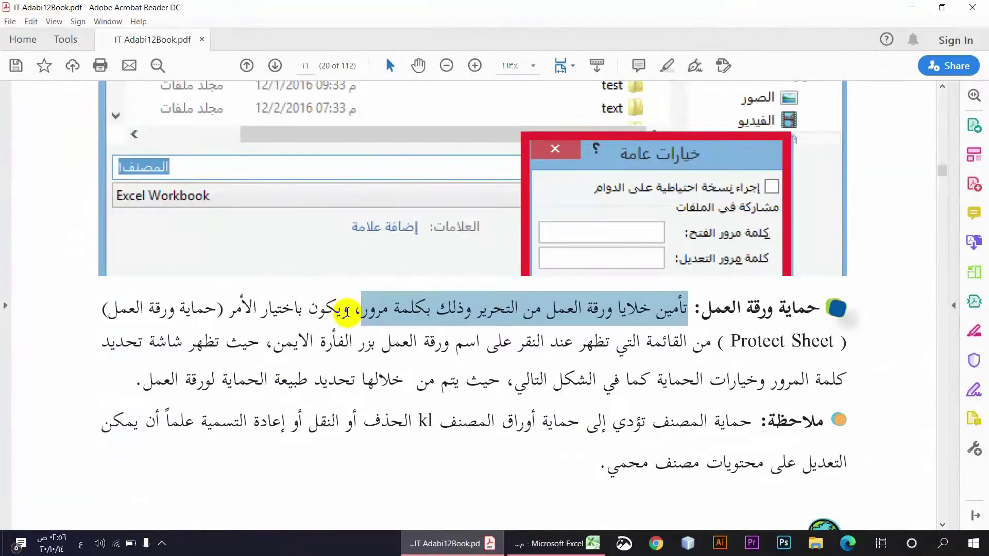
mouse_move(346, 312)
mouse_down()
mouse_move(103, 311)
mouse_move(470, 342)
mouse_move(445, 342)
mouse_up()
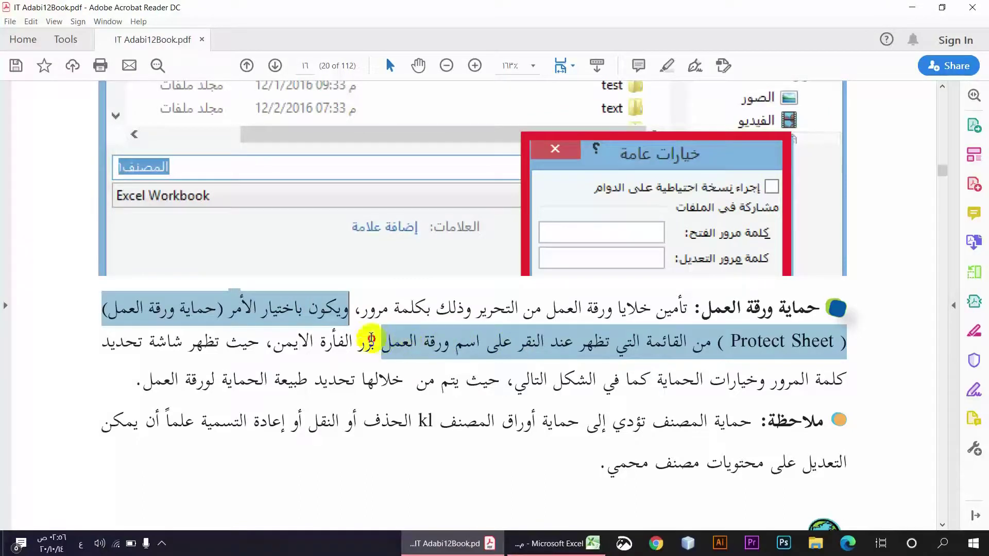
drag(408, 341, 285, 350)
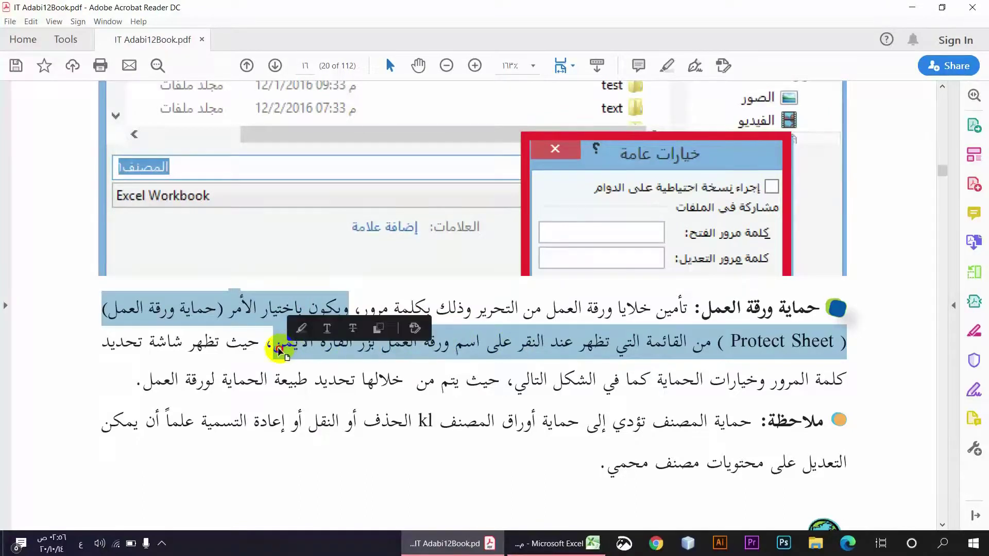
click(278, 347)
scroll(278, 347, down, 3)
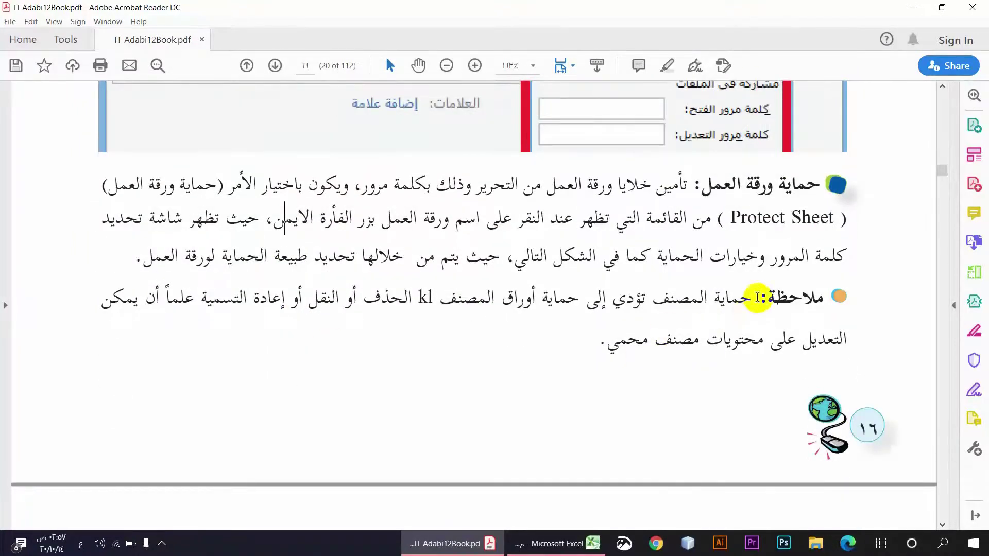
mouse_move(753, 298)
mouse_down()
mouse_move(693, 304)
mouse_move(681, 317)
mouse_up()
scroll(664, 340, up, 1)
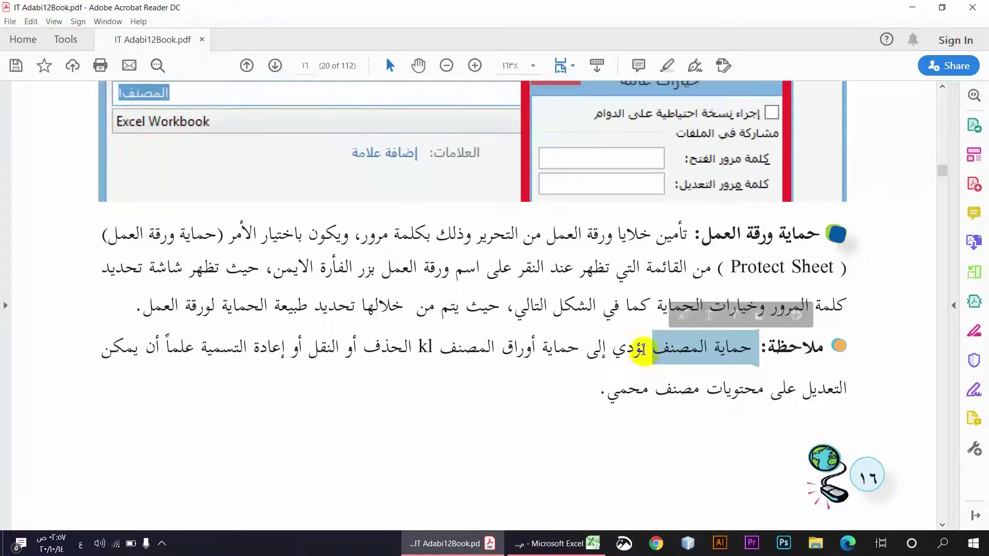
drag(645, 350, 448, 347)
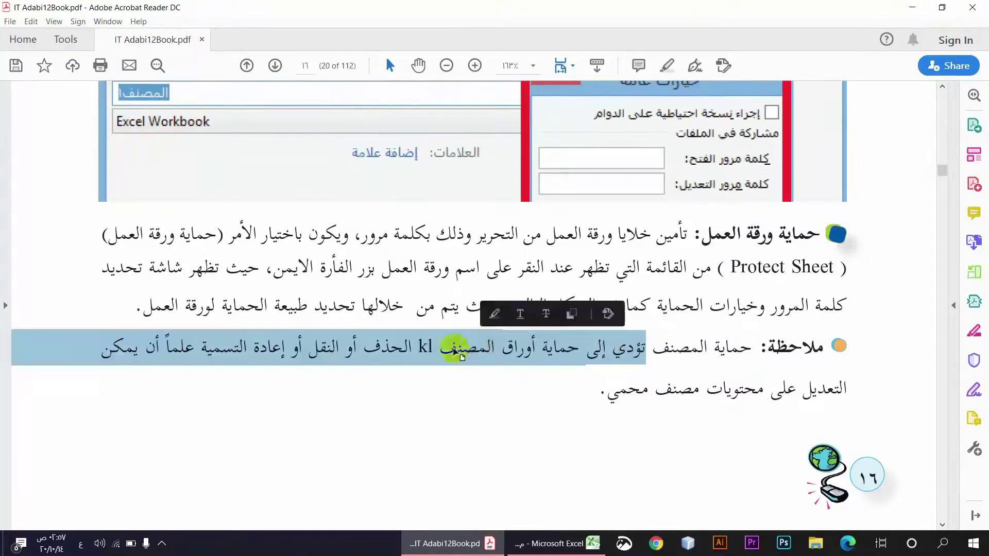
click(447, 348)
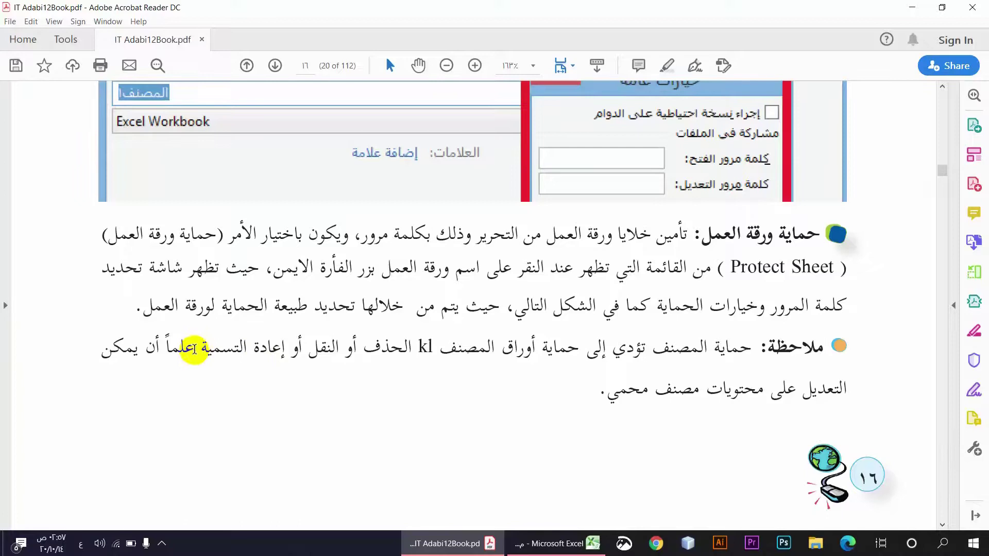
drag(194, 348, 163, 346)
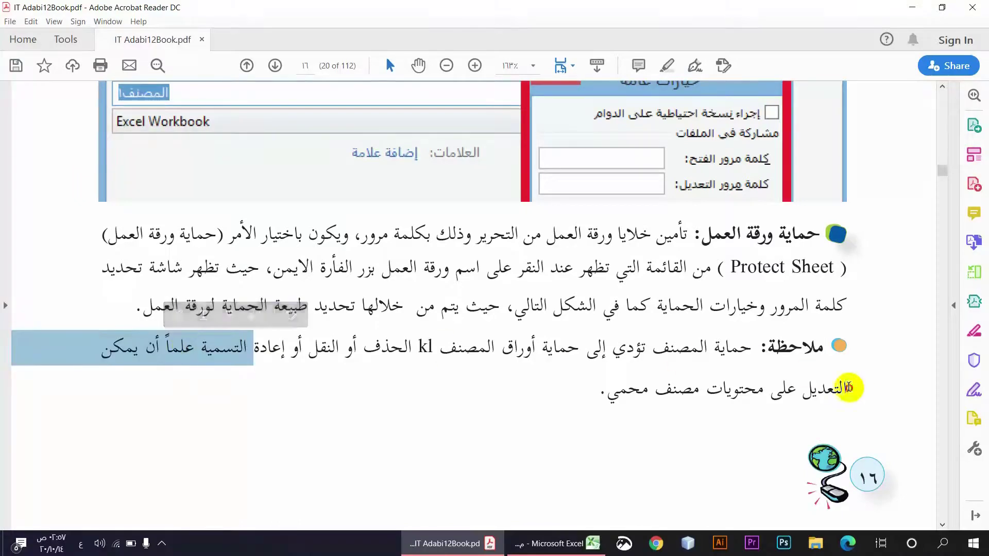
drag(857, 387, 640, 389)
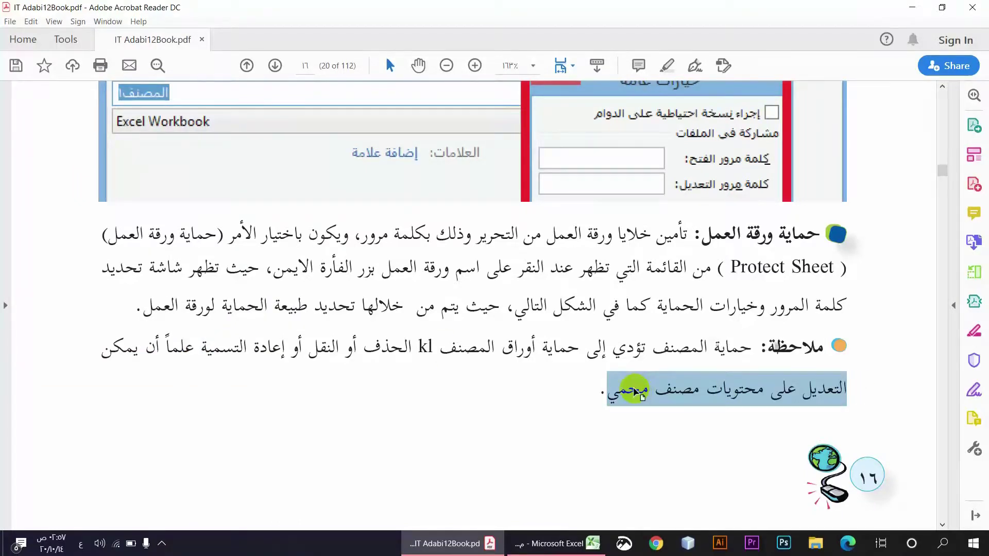
click(639, 400)
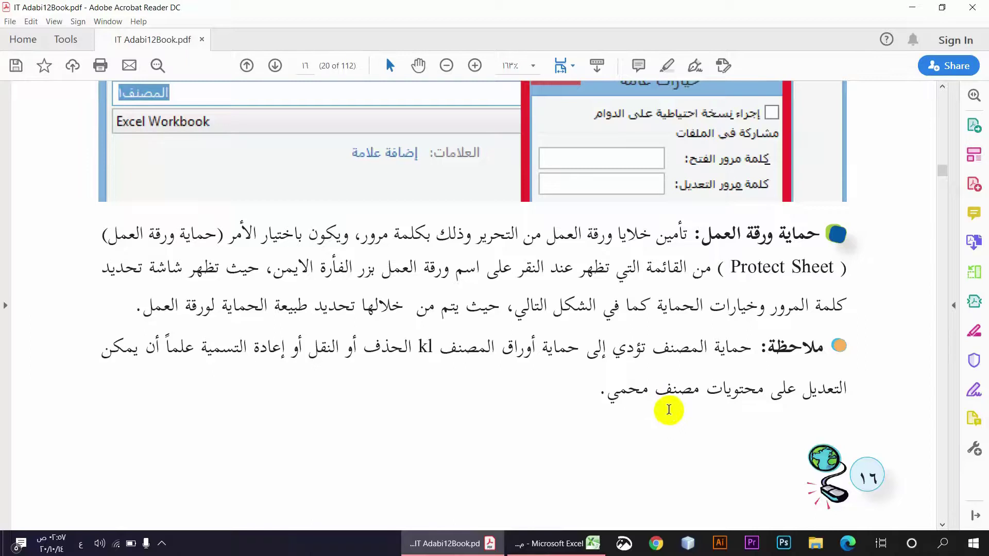
Scroll through the textbook's cell-protection section and highlight its definition text.
scroll(669, 409, down, 3)
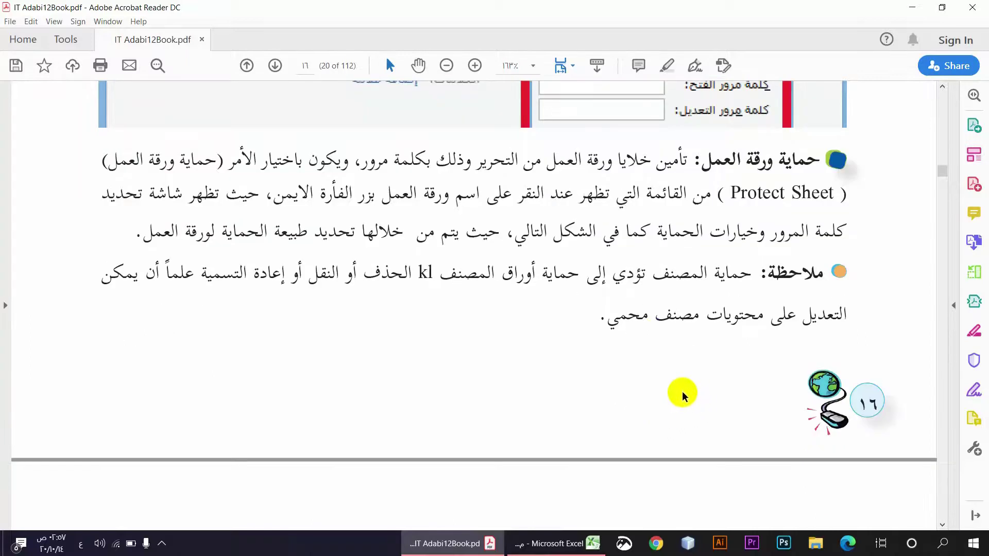
scroll(684, 394, down, 5)
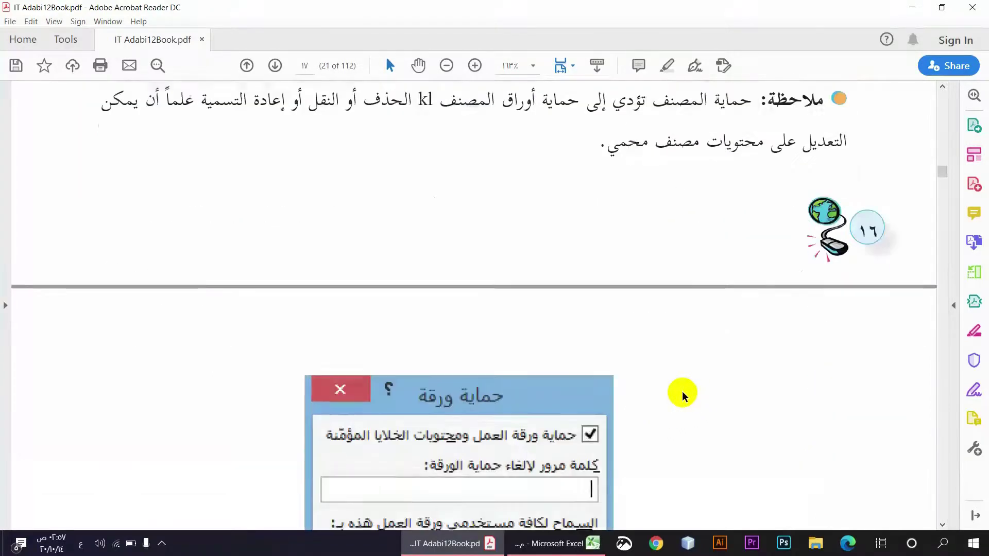
scroll(685, 391, down, 5)
scroll(689, 384, down, 5)
scroll(689, 378, down, 1)
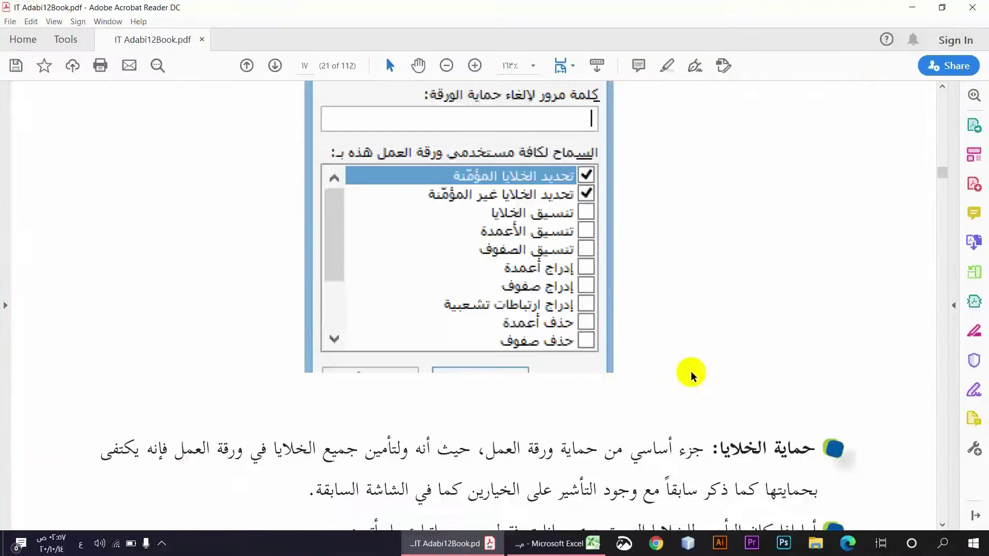
scroll(688, 374, down, 4)
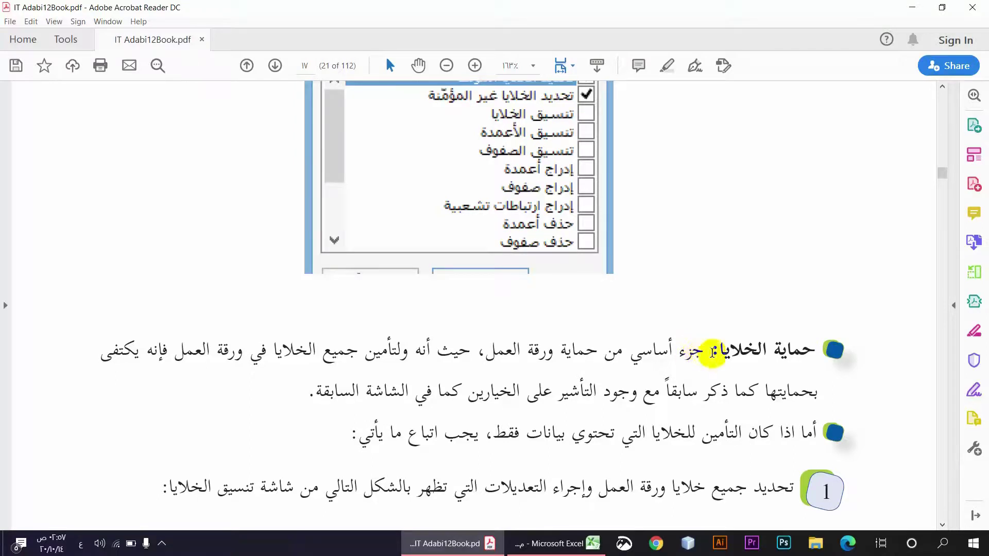
drag(699, 355, 490, 357)
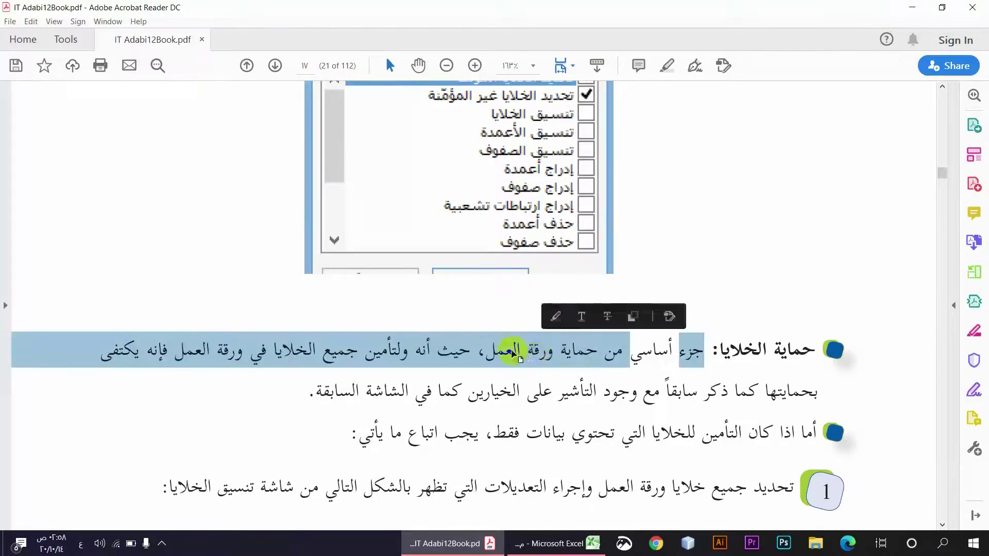
click(489, 355)
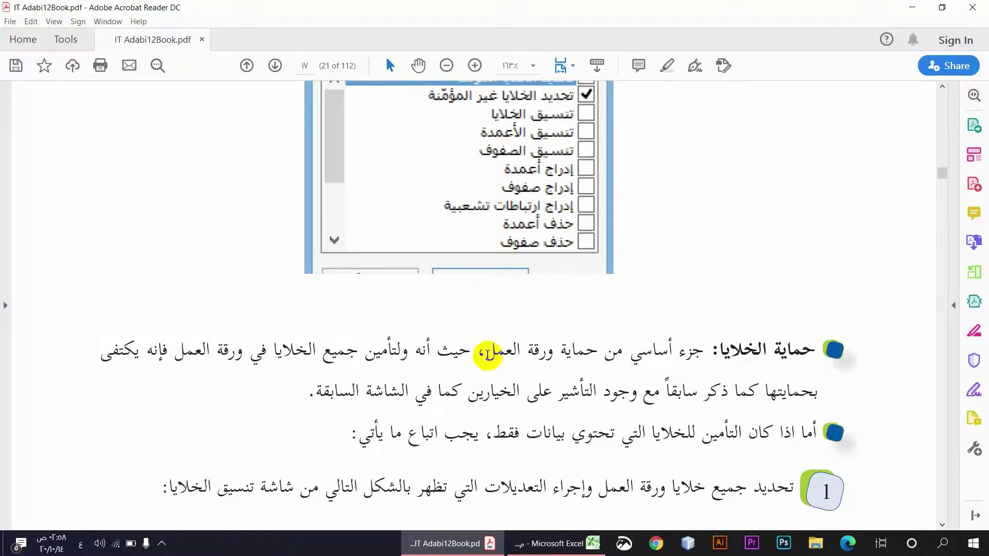
scroll(507, 384, down, 2)
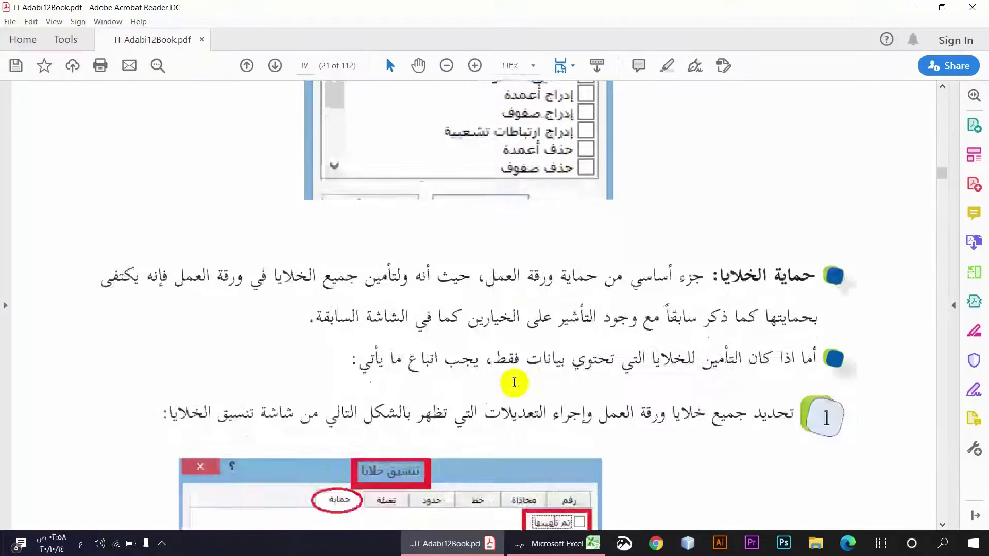
scroll(541, 376, down, 2)
drag(740, 315, 360, 309)
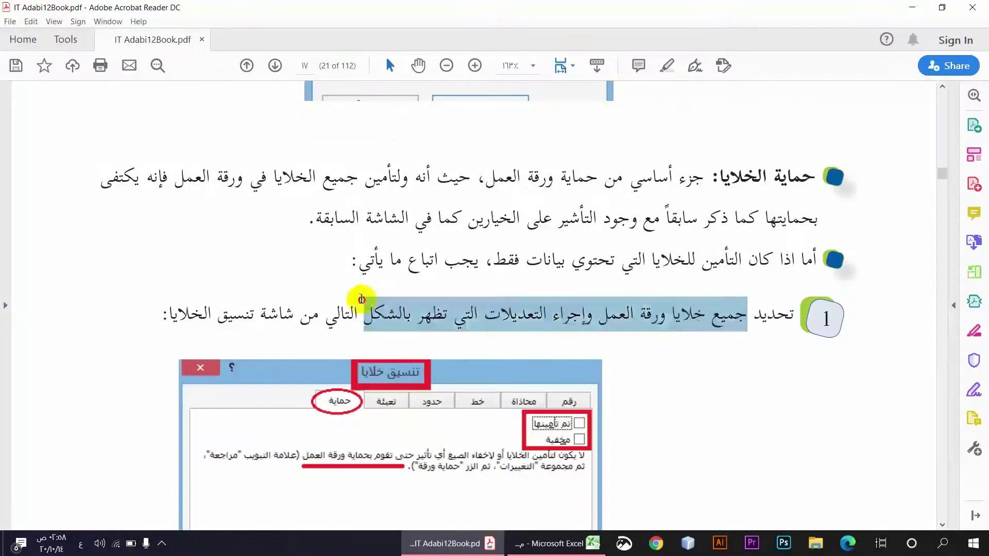
scroll(563, 339, down, 2)
scroll(563, 339, down, 6)
scroll(563, 338, down, 3)
scroll(592, 337, down, 1)
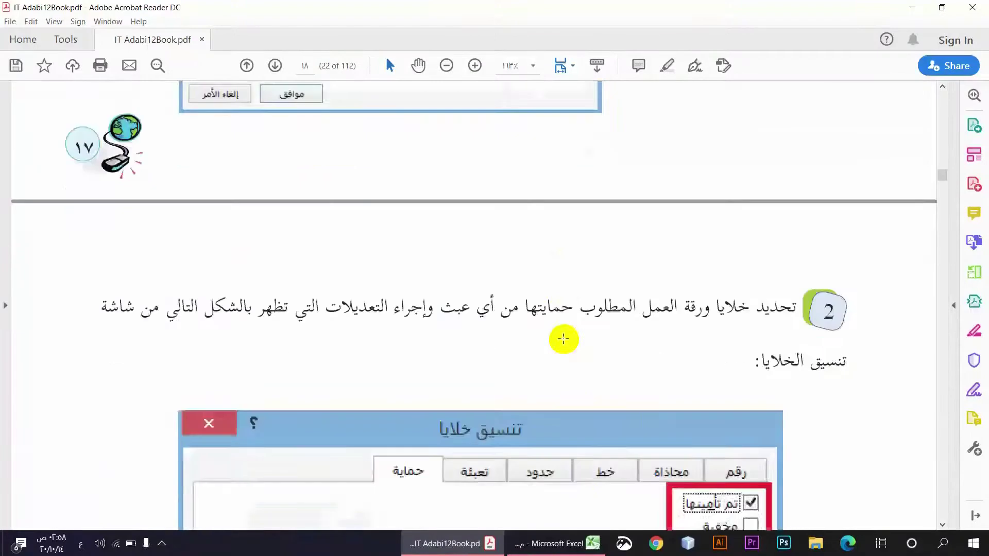
scroll(624, 338, down, 2)
scroll(592, 340, down, 2)
scroll(564, 340, down, 2)
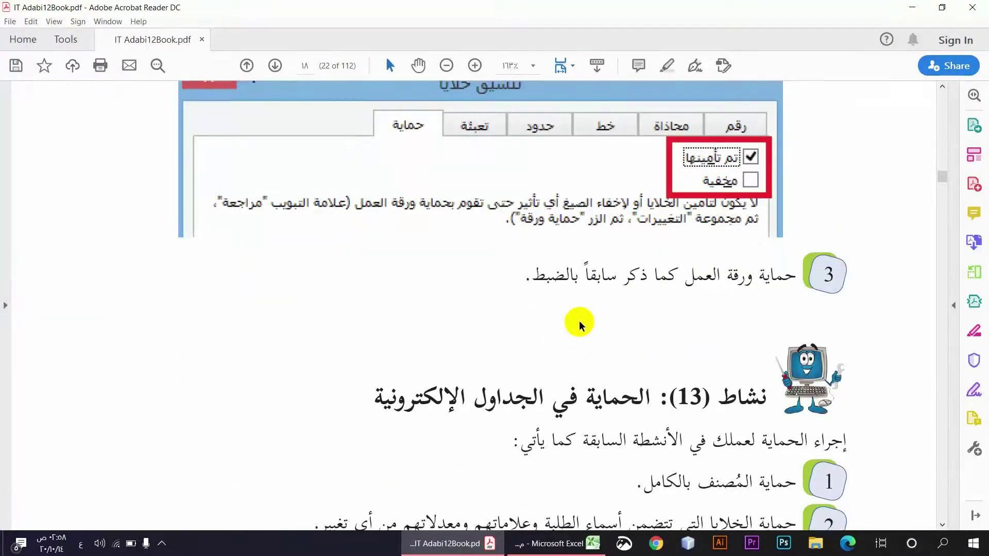
scroll(580, 323, down, 1)
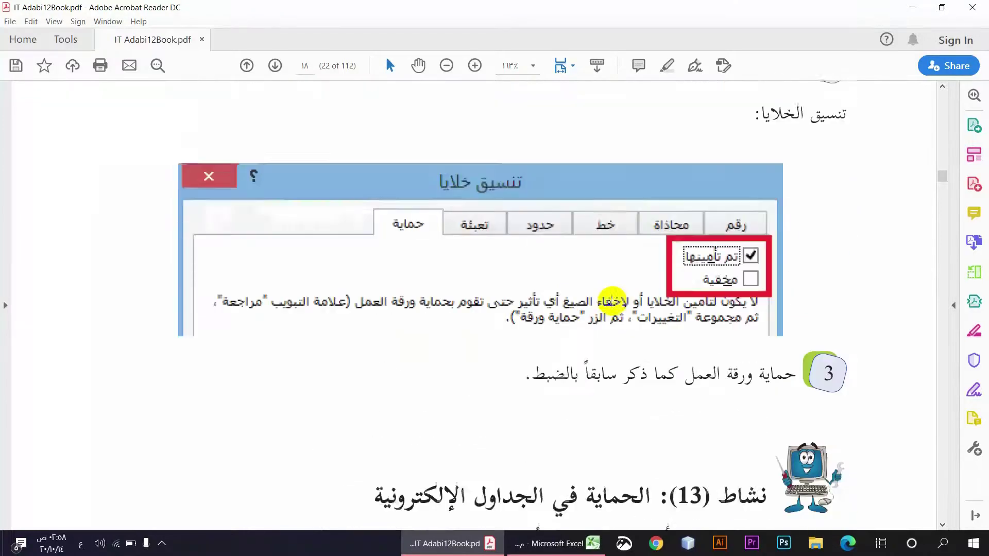
Select the opening words of step 1 on page 21, below the Protect Sheet figure.
scroll(613, 296, up, 2)
scroll(611, 299, up, 2)
scroll(611, 300, up, 2)
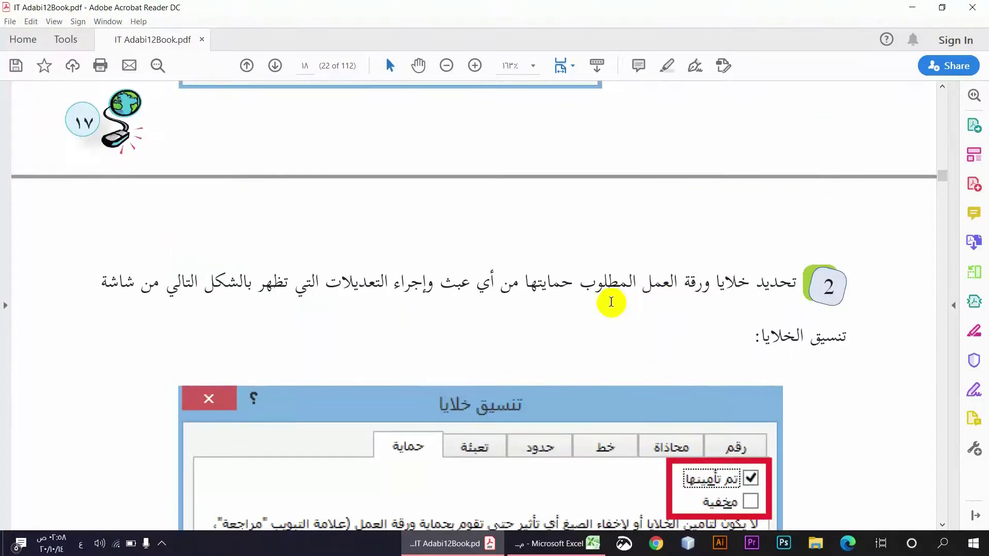
scroll(656, 298, up, 3)
scroll(656, 298, up, 3)
scroll(656, 299, up, 2)
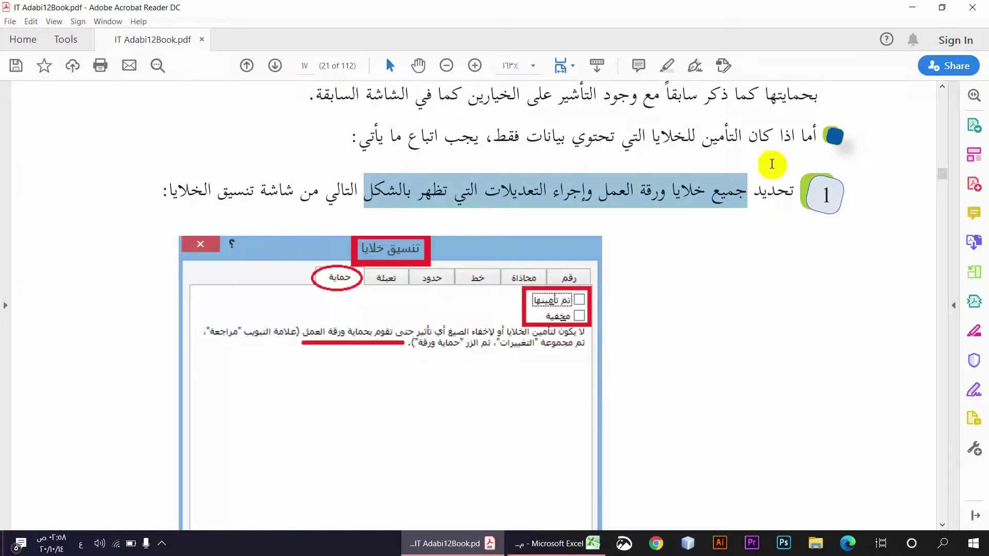
drag(796, 191, 523, 199)
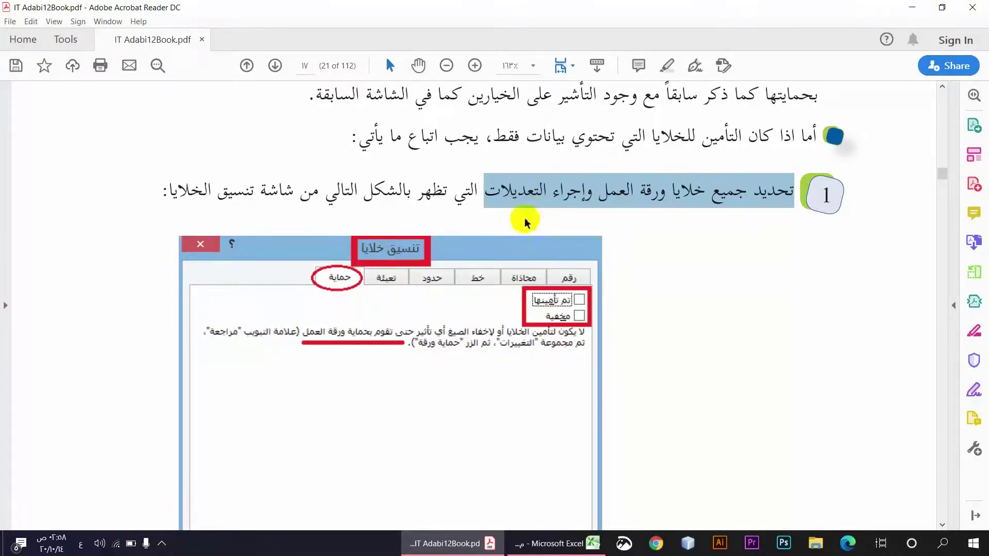
click(486, 199)
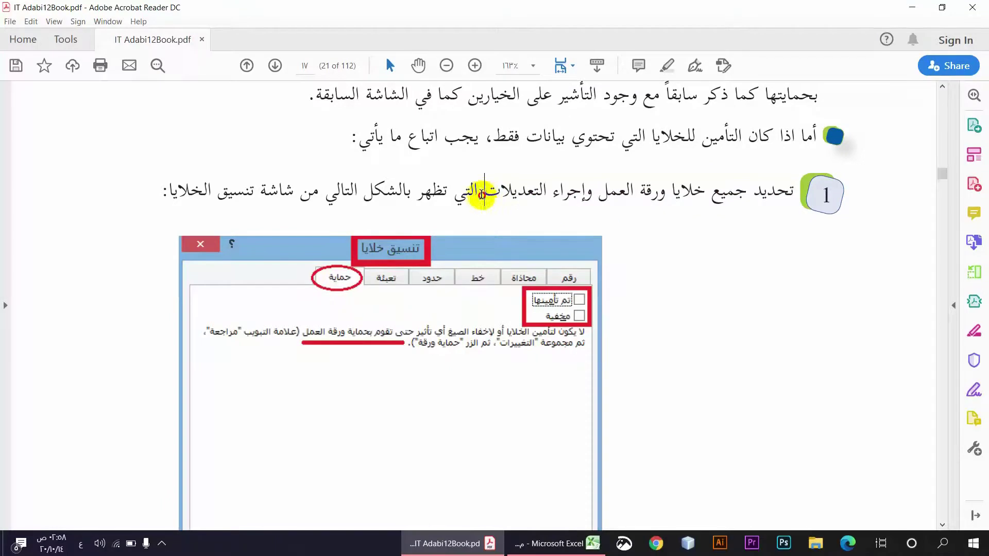
drag(485, 194, 478, 200)
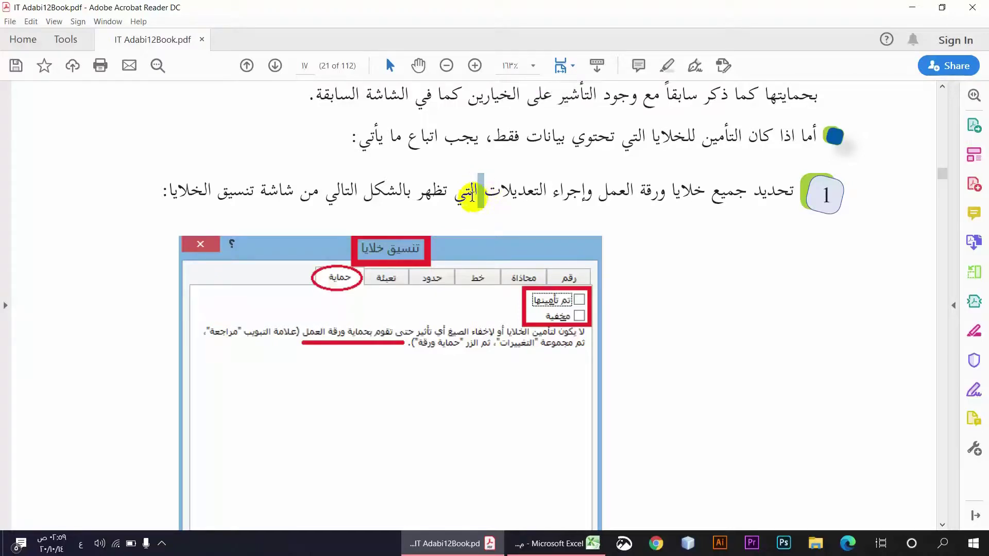
drag(477, 195, 482, 200)
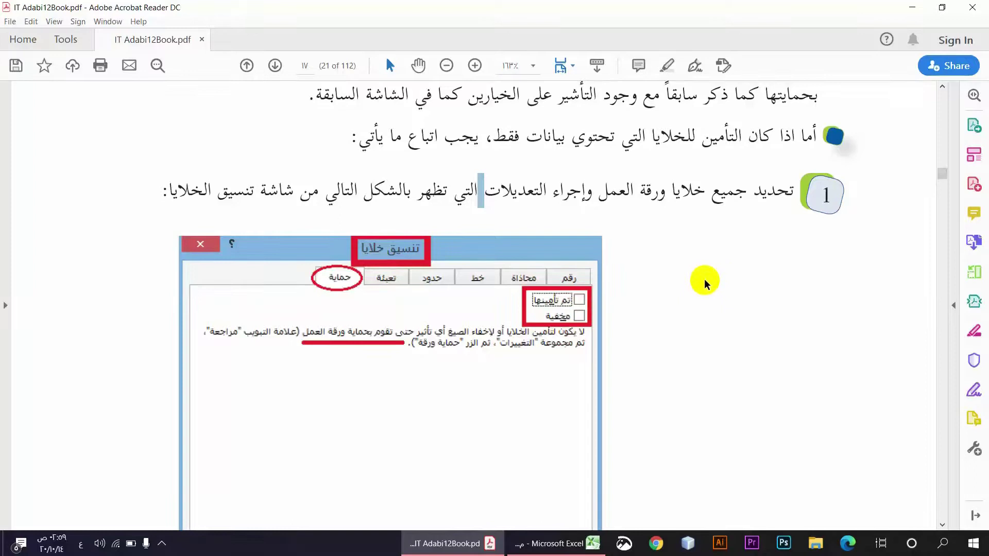
scroll(705, 282, up, 3)
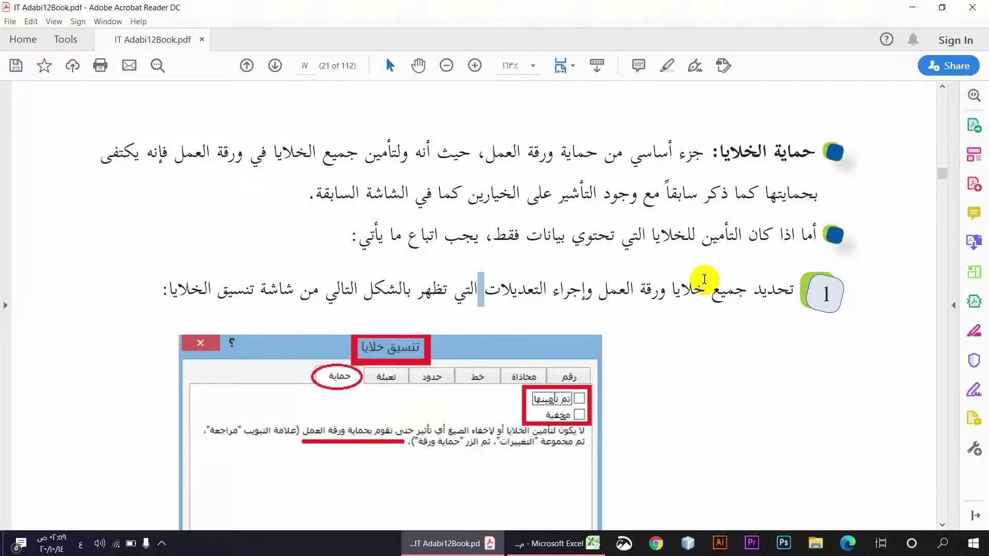
scroll(704, 282, up, 1)
scroll(713, 293, up, 8)
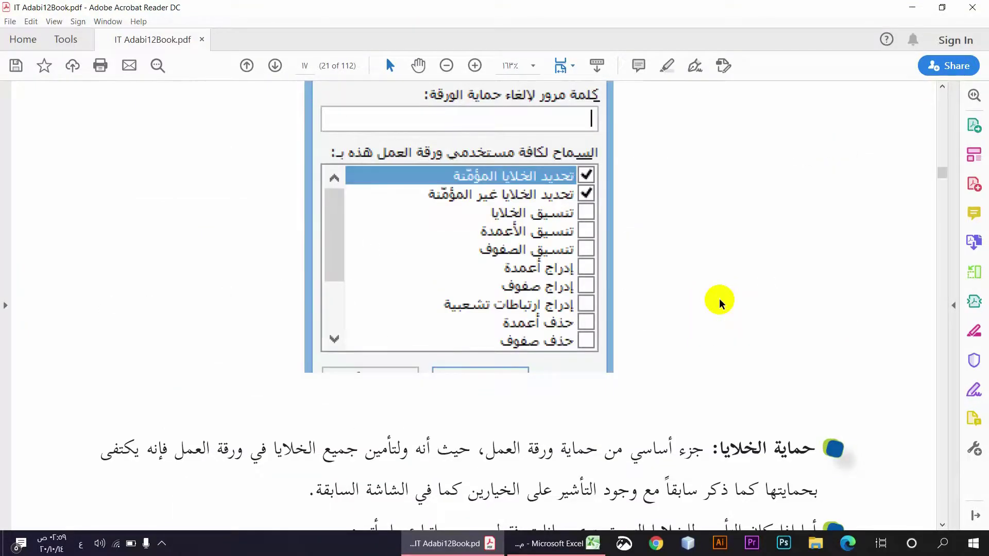
scroll(719, 302, up, 1)
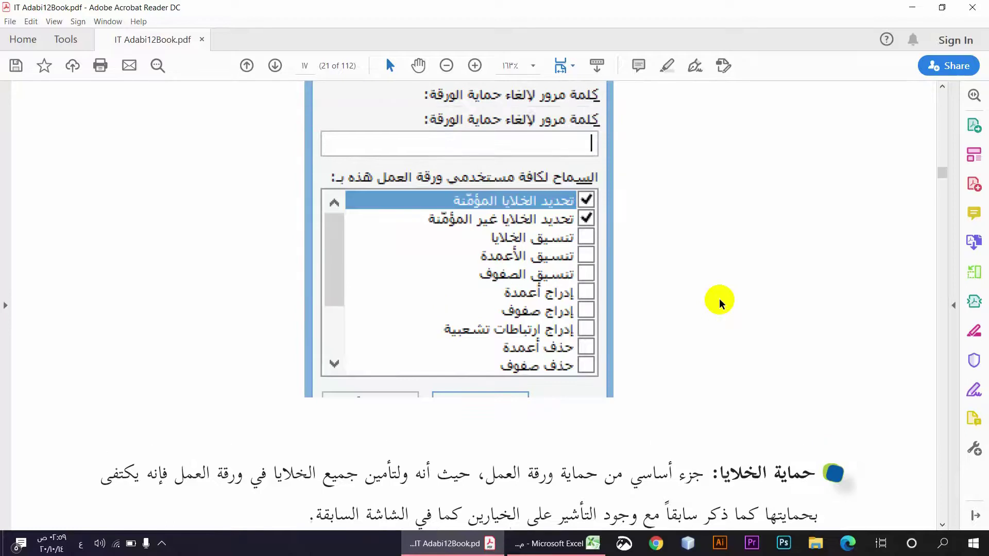
scroll(719, 306, up, 2)
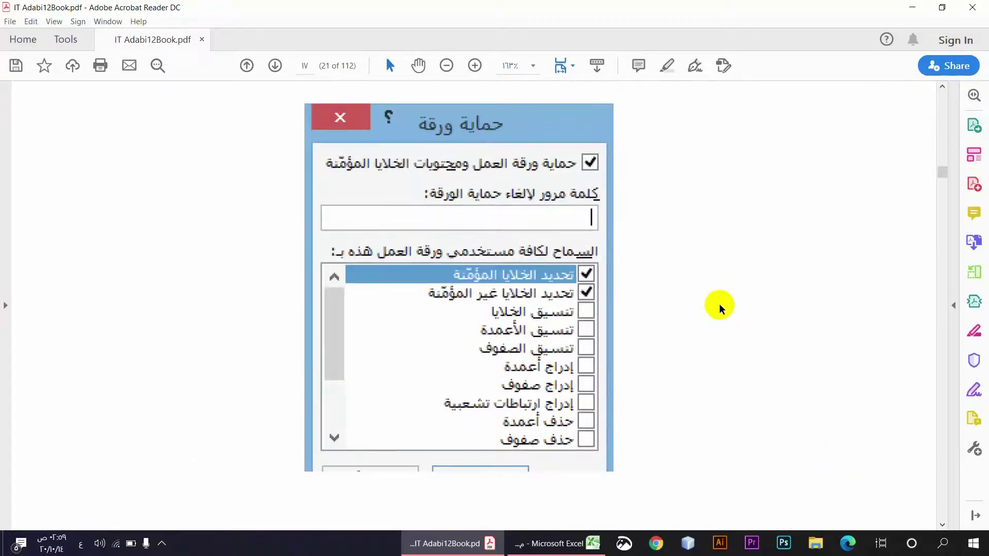
scroll(720, 309, up, 1)
scroll(719, 309, down, 5)
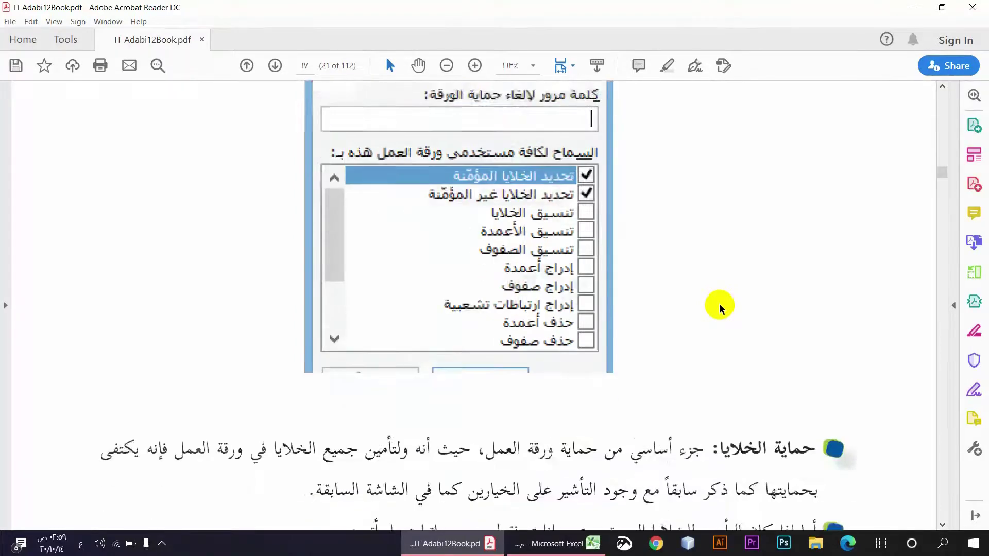
scroll(719, 309, down, 3)
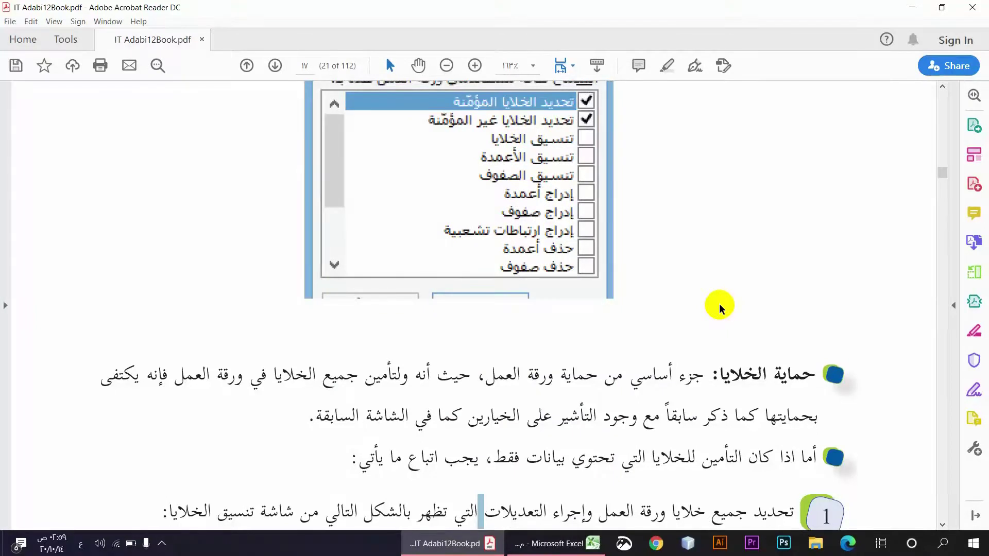
scroll(720, 308, down, 3)
scroll(720, 308, down, 1)
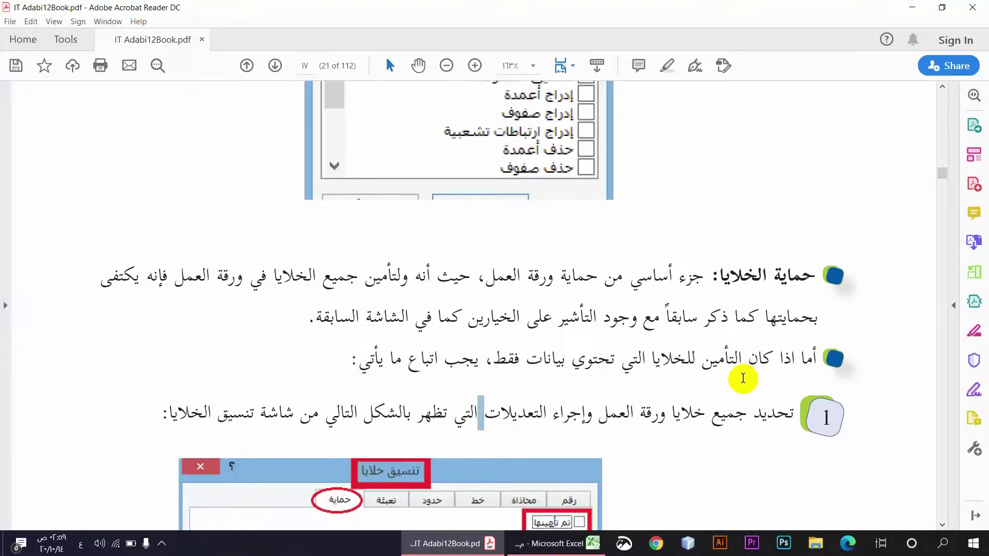
Close the مثال اكسل grades workbook in Excel, saving the changes.
click(556, 543)
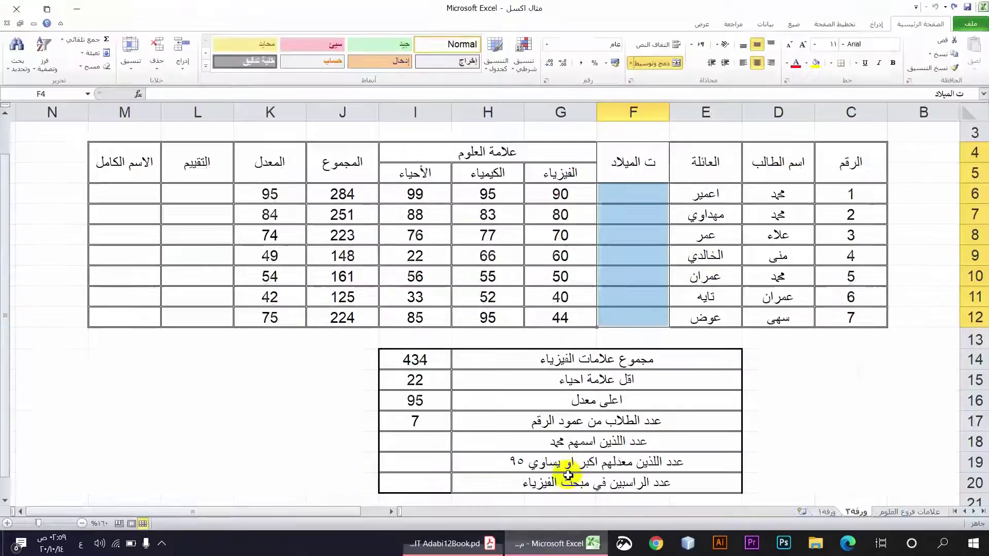
click(870, 422)
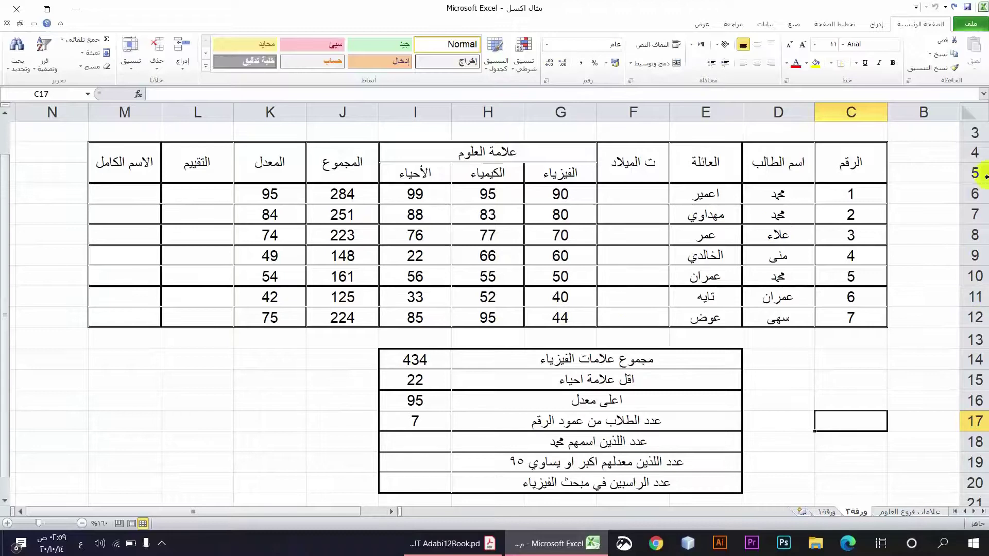
click(15, 9)
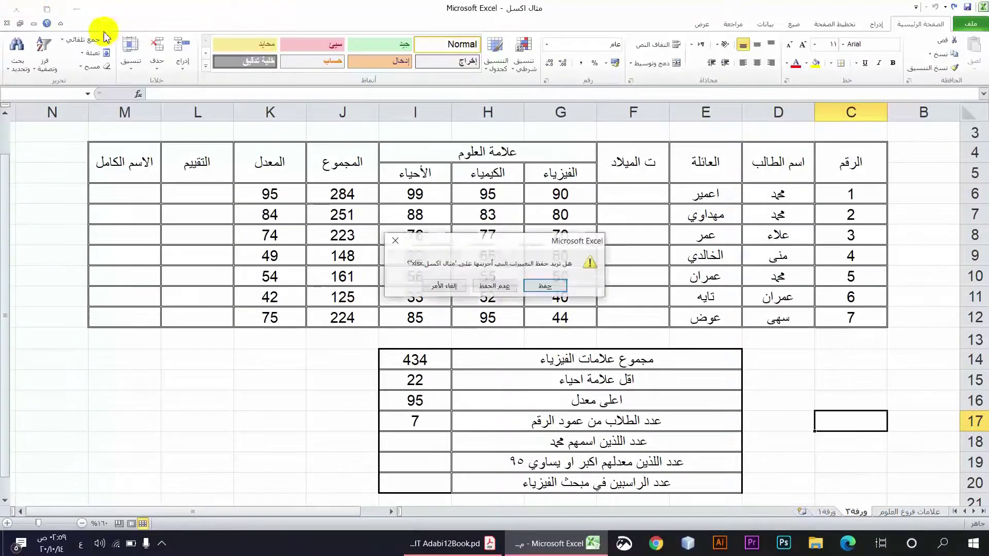
click(546, 286)
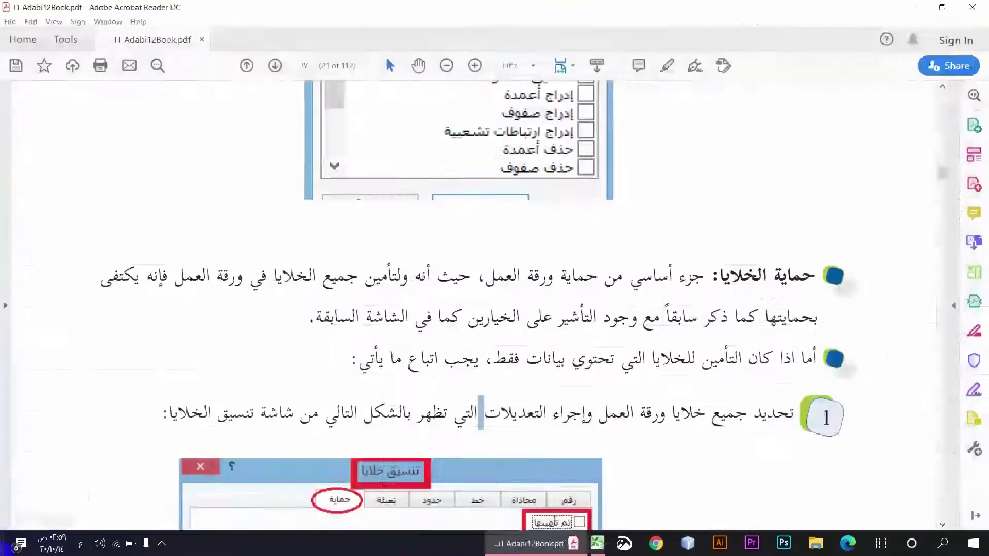
Reopen the مثال اكسل workbook from its desktop icon.
click(2, 545)
drag(817, 152, 776, 224)
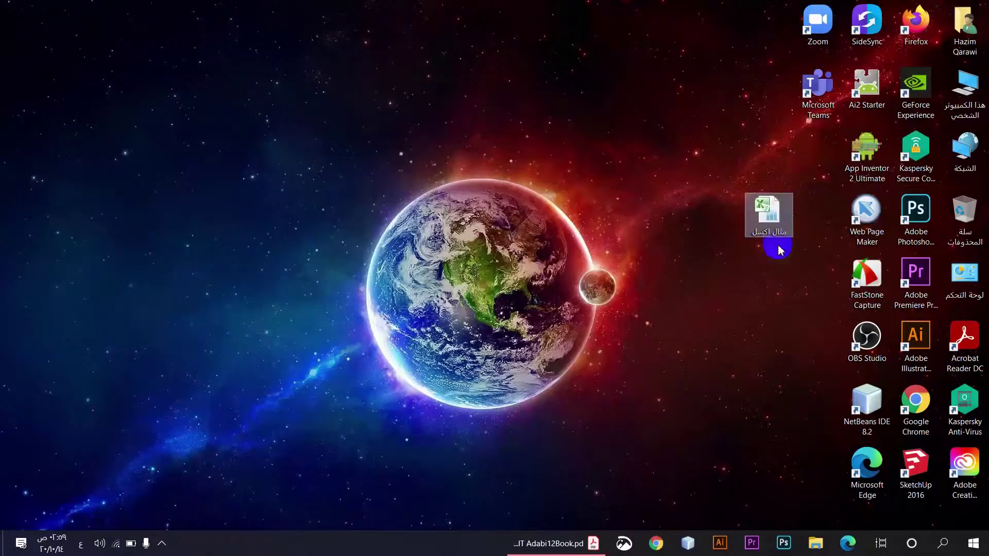
drag(805, 180, 771, 232)
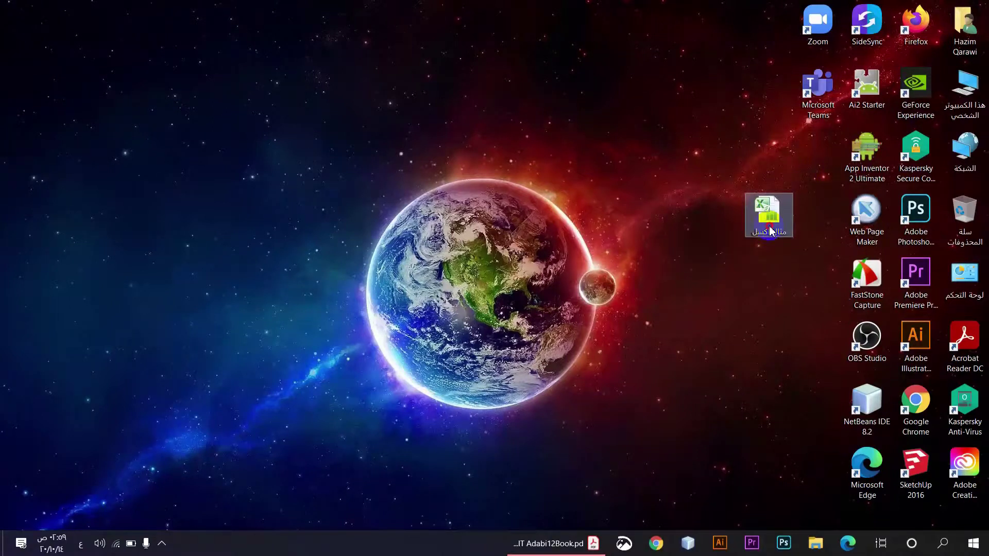
click(807, 183)
key(Return)
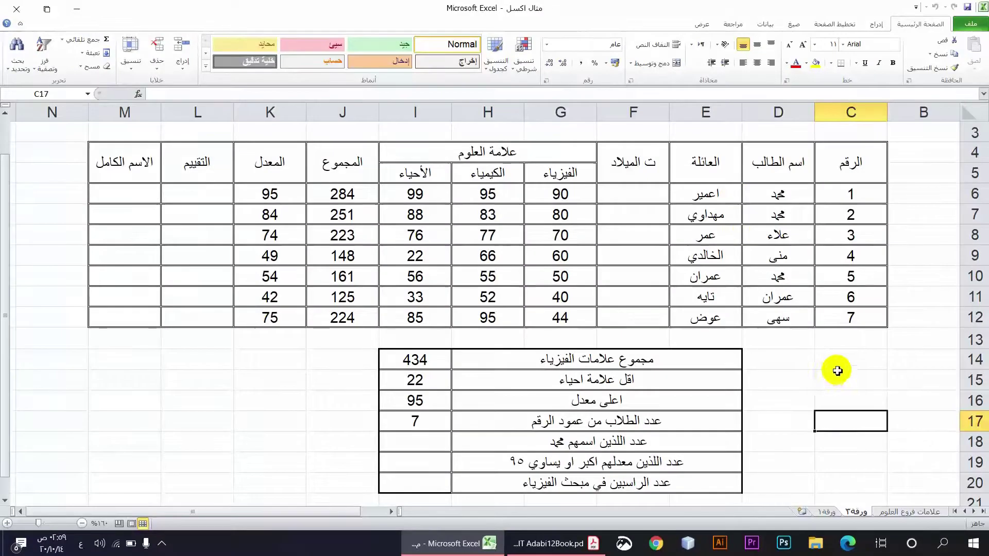
Select cells C15 and B7, then browse File Info and the Page Layout, Formulas and Data tabs.
click(838, 374)
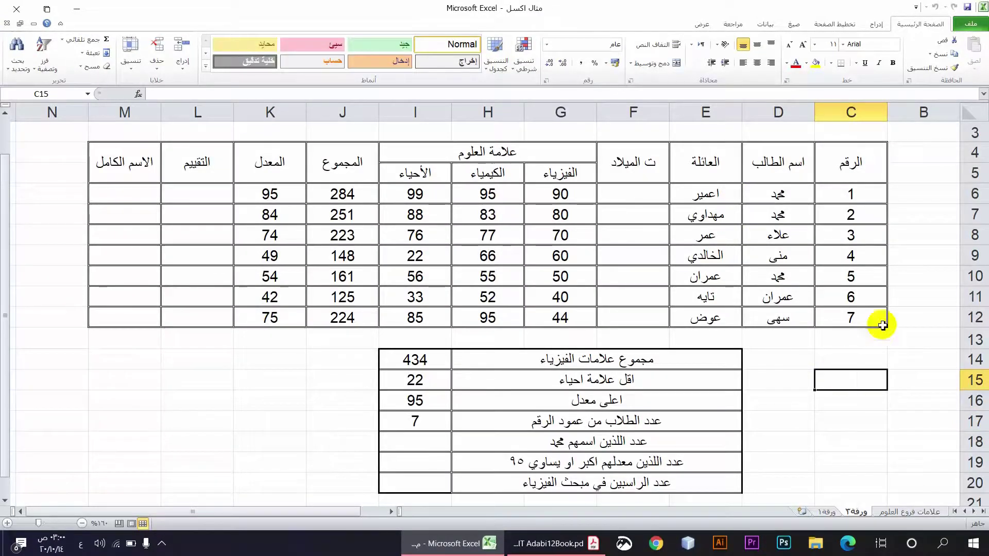
click(938, 215)
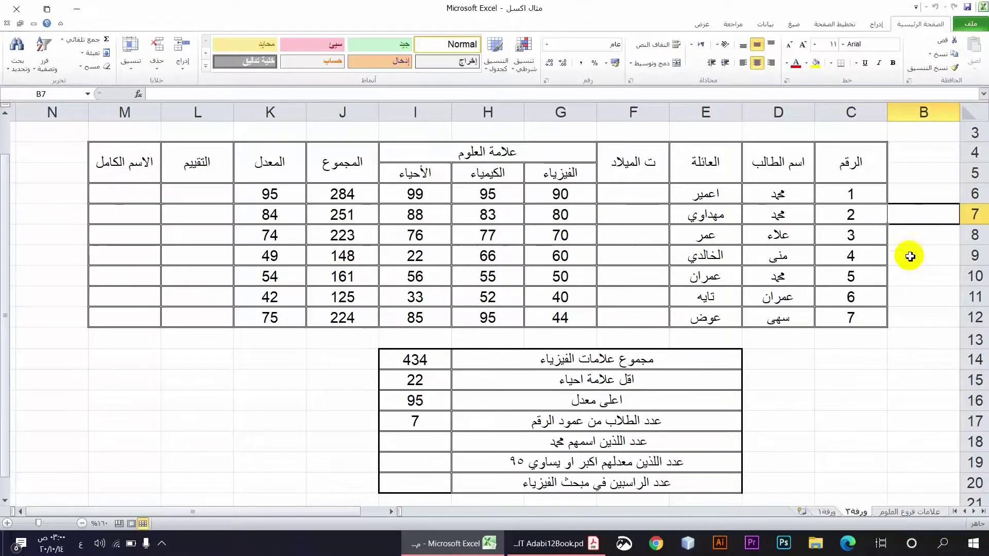
click(975, 26)
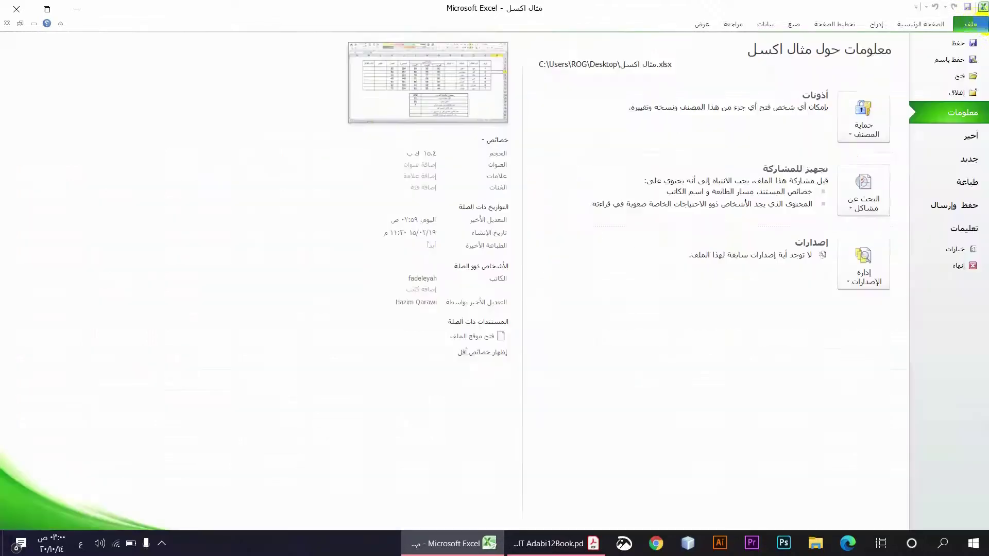
click(877, 24)
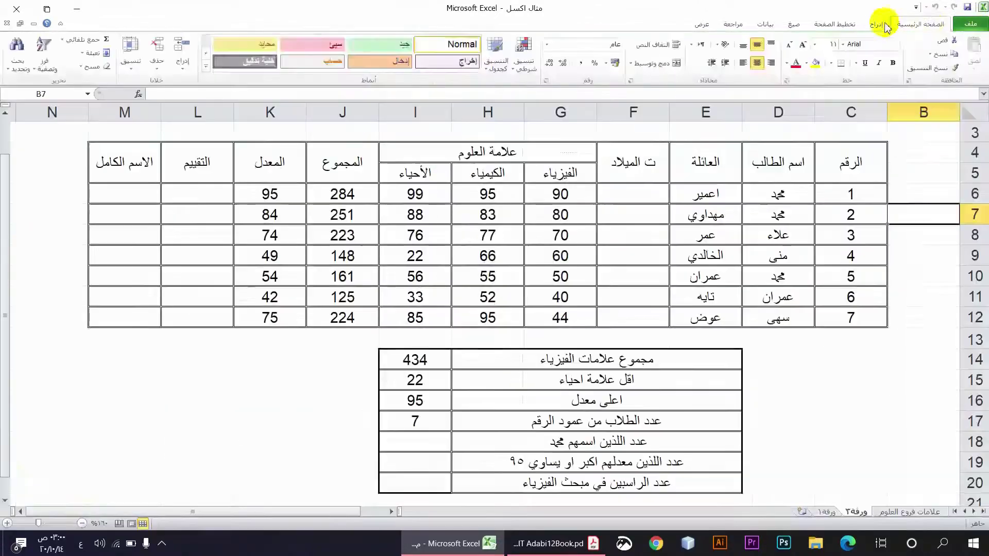
click(836, 23)
click(794, 24)
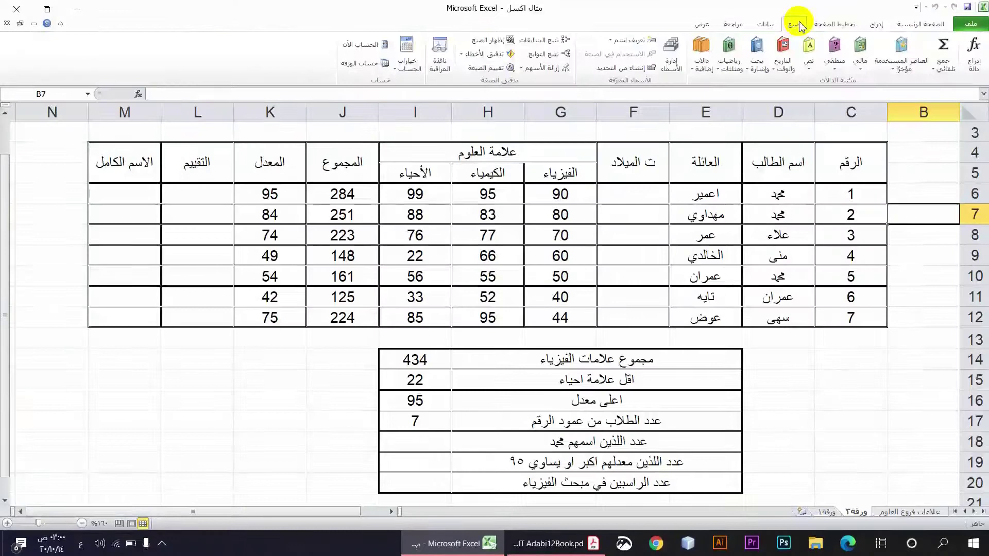
click(765, 24)
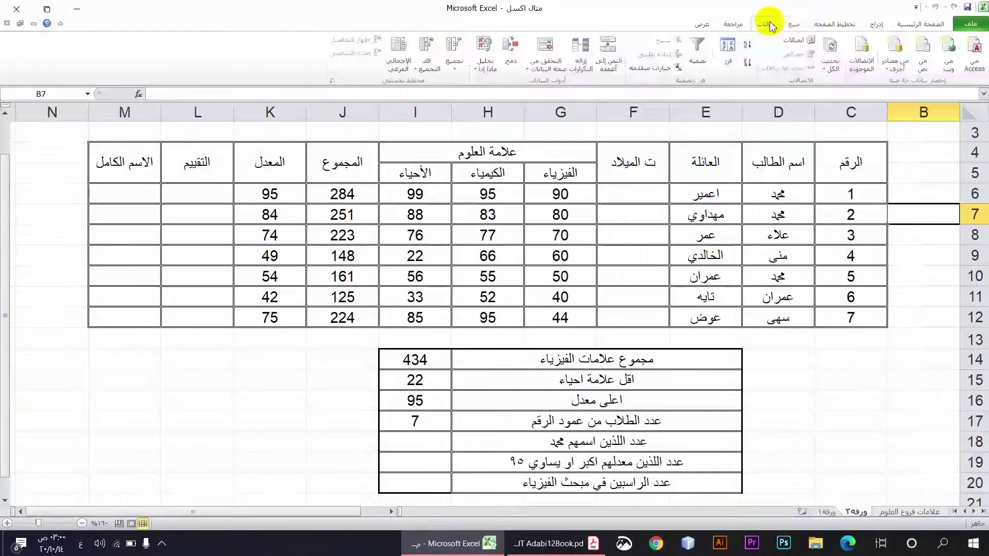
click(961, 26)
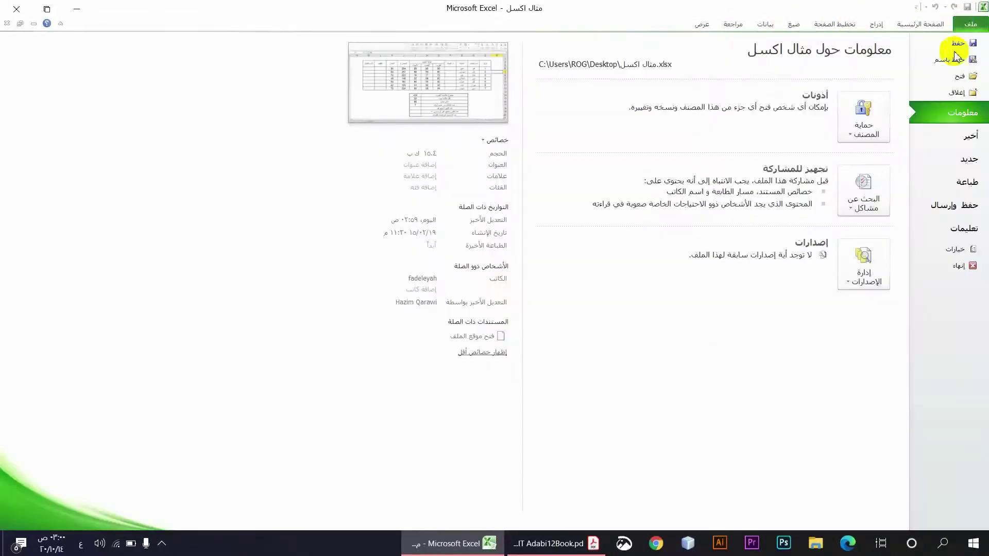
key(Escape)
Open Save As for مثال اكسل and bring up its Tools options list.
key(F12)
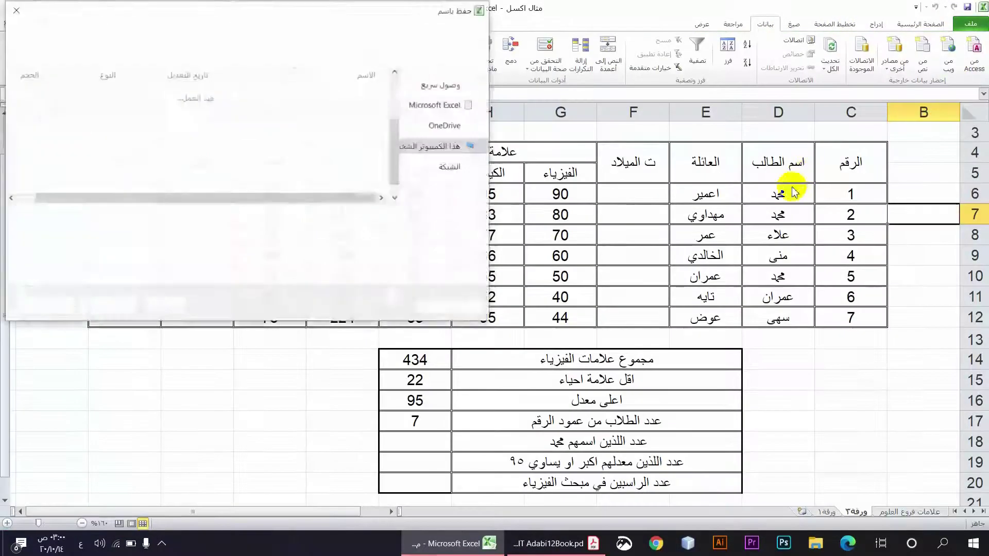
mouse_move(306, 11)
mouse_down()
mouse_move(619, 92)
mouse_move(555, 85)
mouse_up()
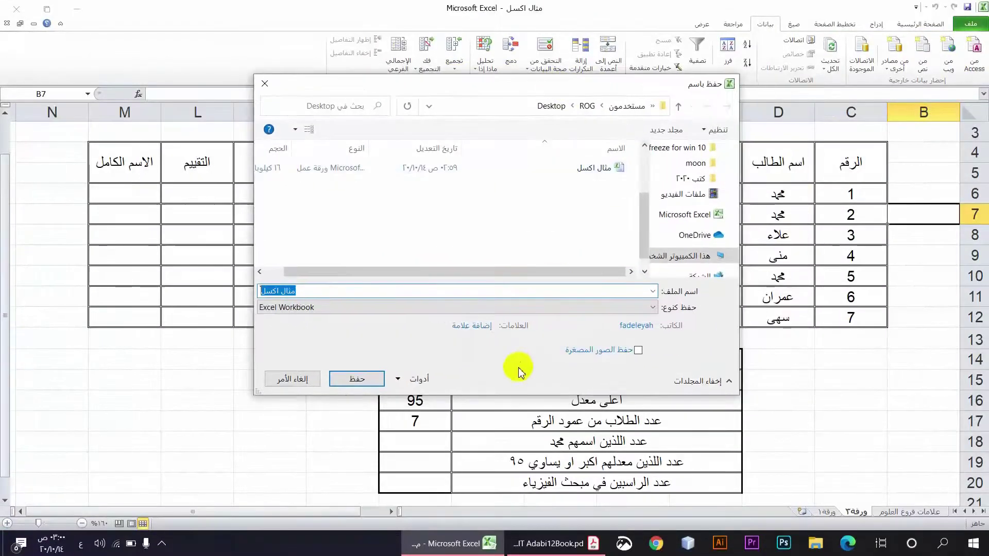
click(418, 381)
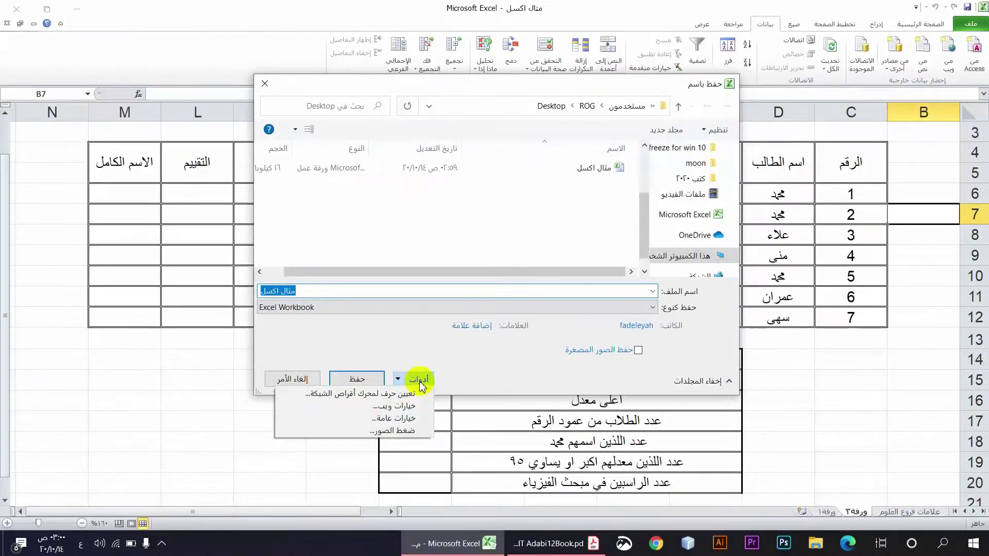
In General Options, set and confirm both the open password and the modify password.
click(394, 421)
drag(551, 212, 546, 227)
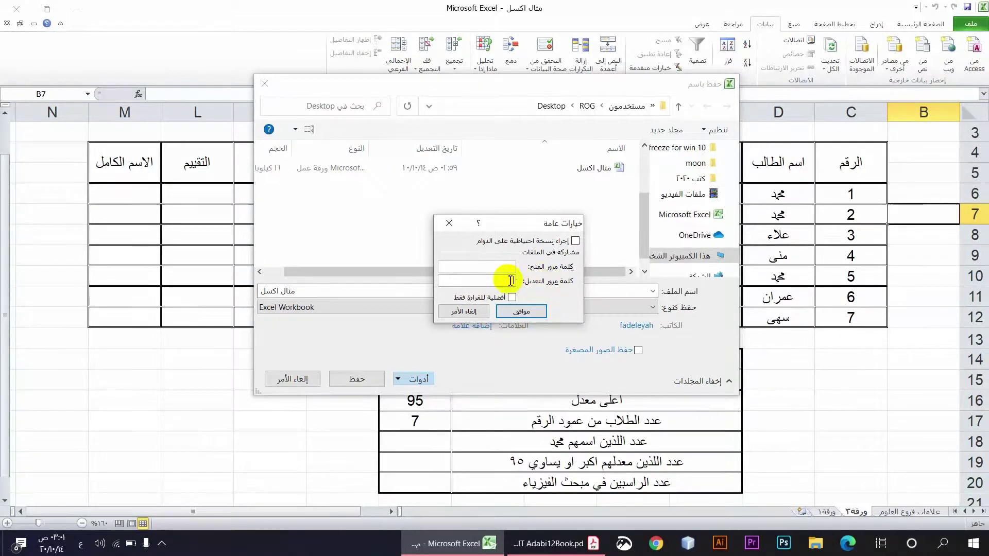
click(511, 281)
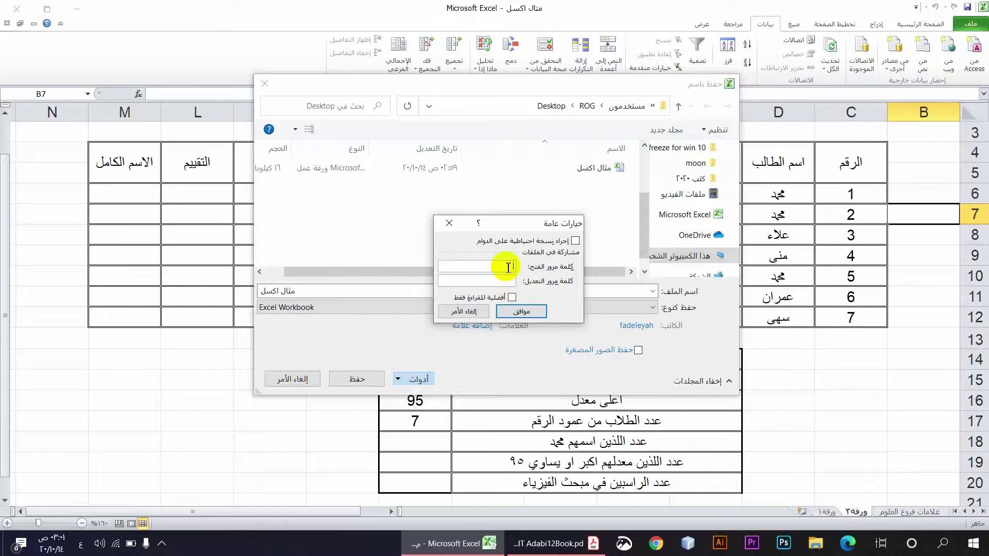
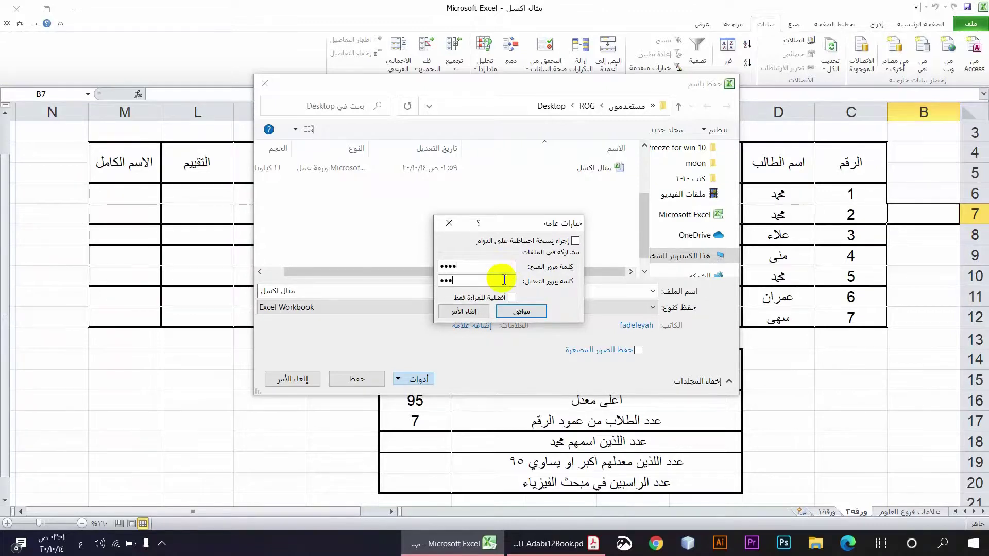
click(530, 312)
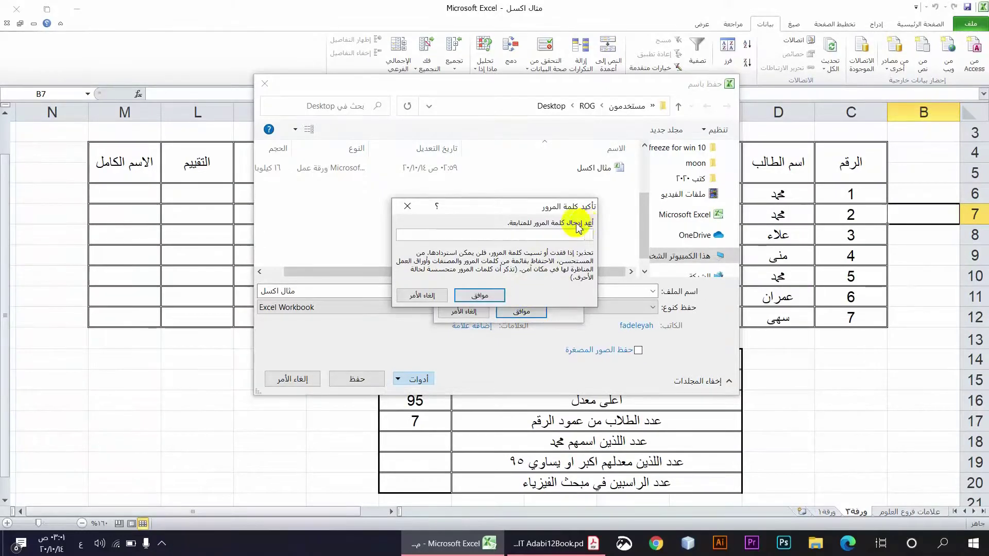
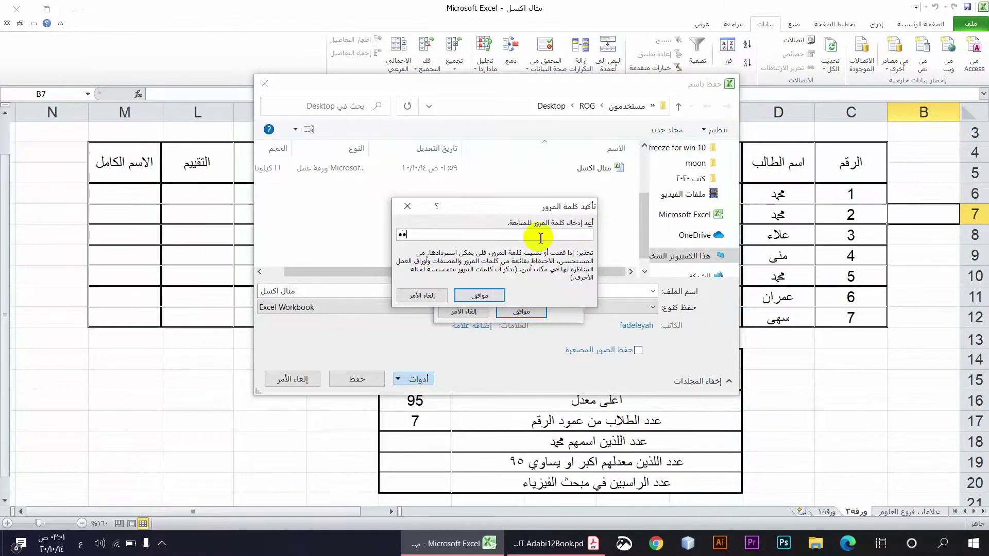
click(497, 295)
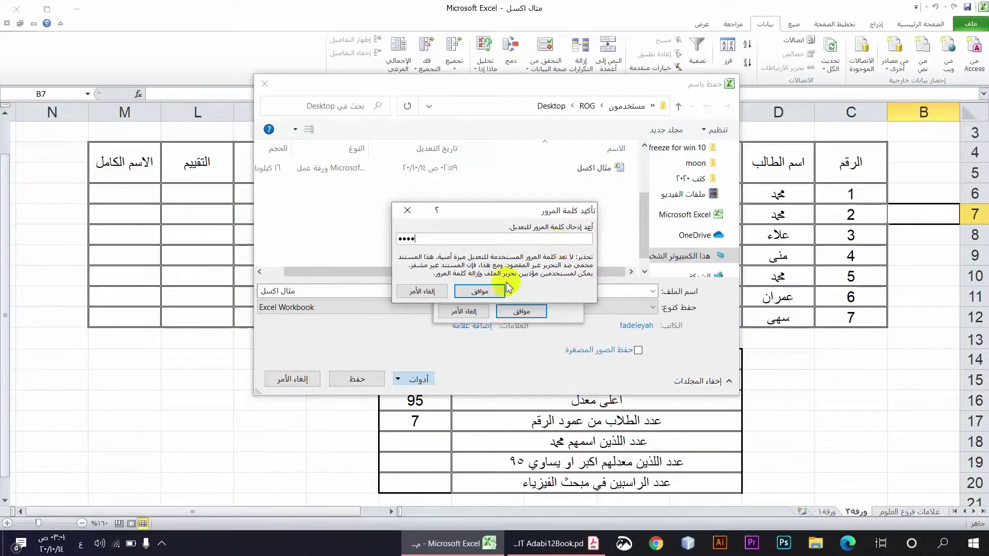
click(492, 289)
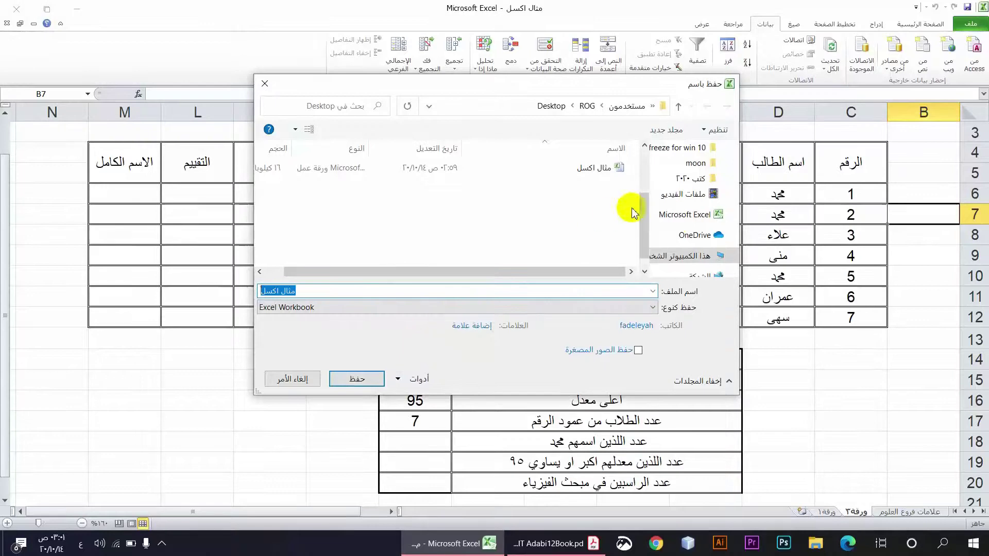
Choose the Desktop as the save location and type the new file name مصنف محمي.
mouse_move(680, 208)
scroll(648, 210, up, 3)
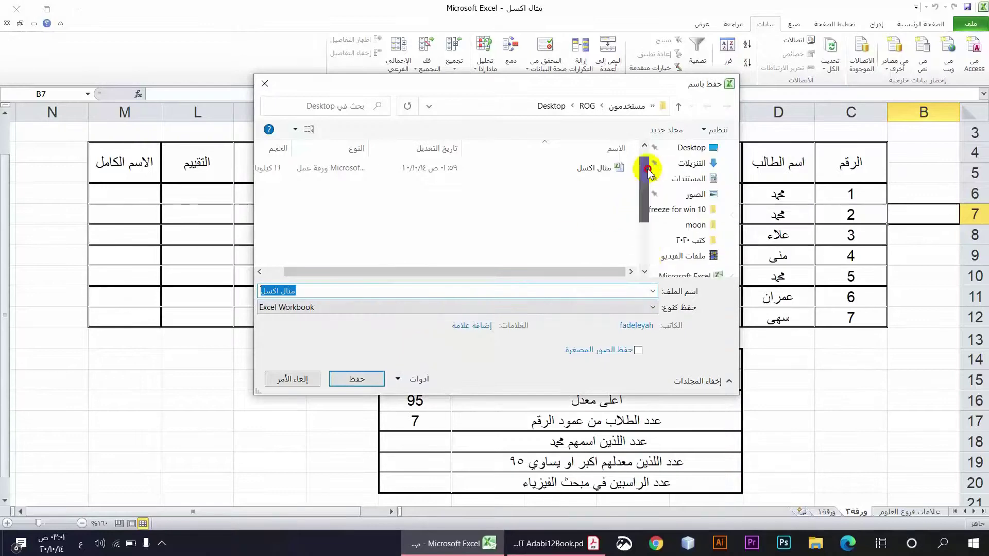
click(690, 173)
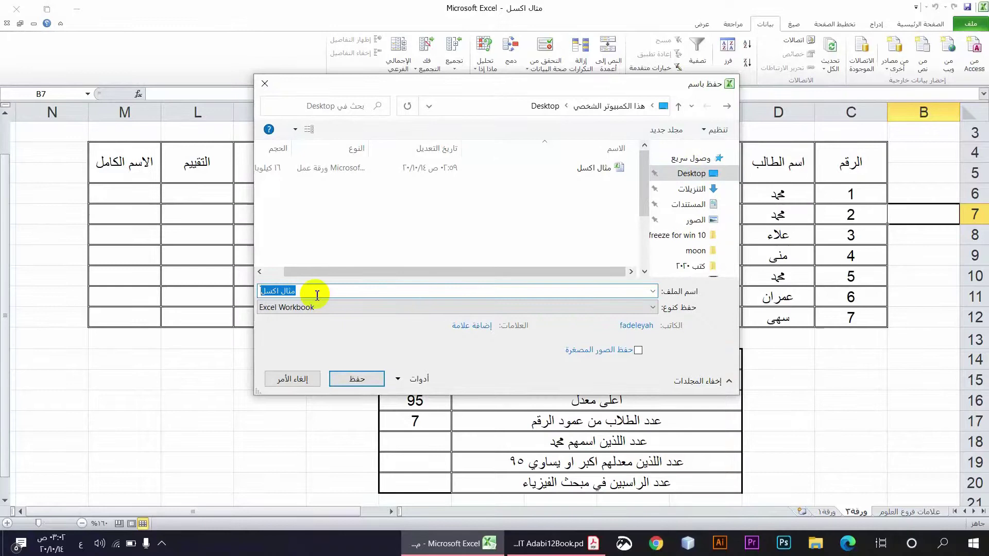
text(مصنف محمي)
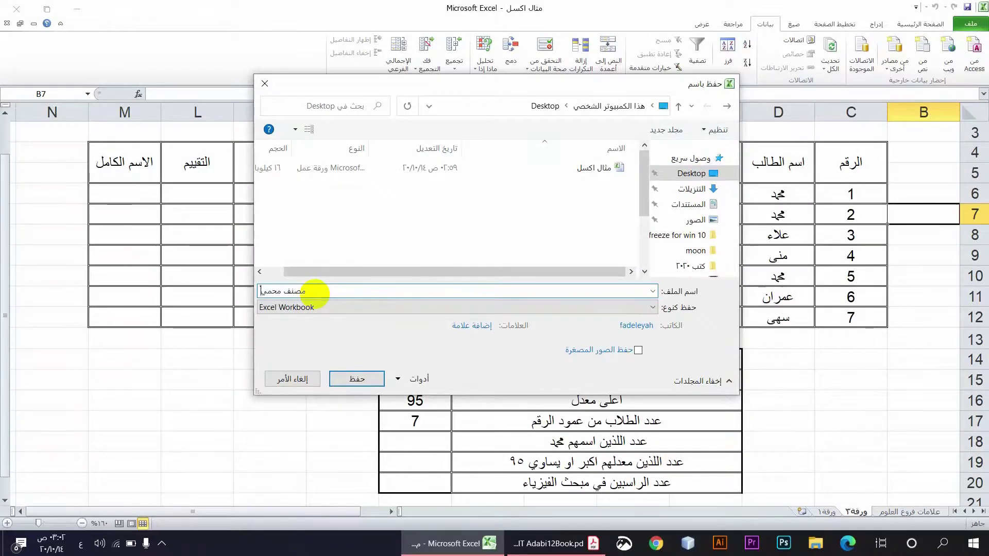
Save the workbook as مصنف محمي and close Excel.
click(350, 379)
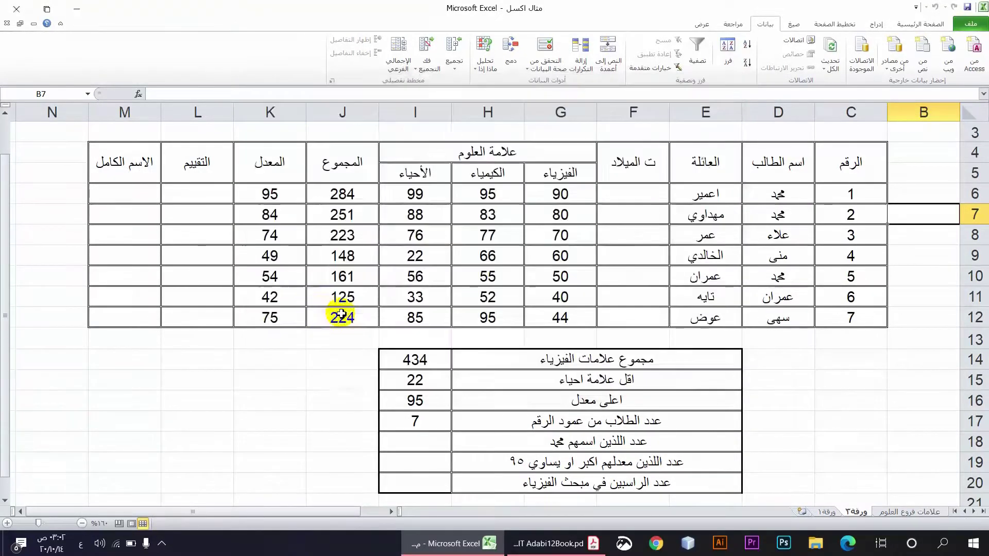
click(2, 5)
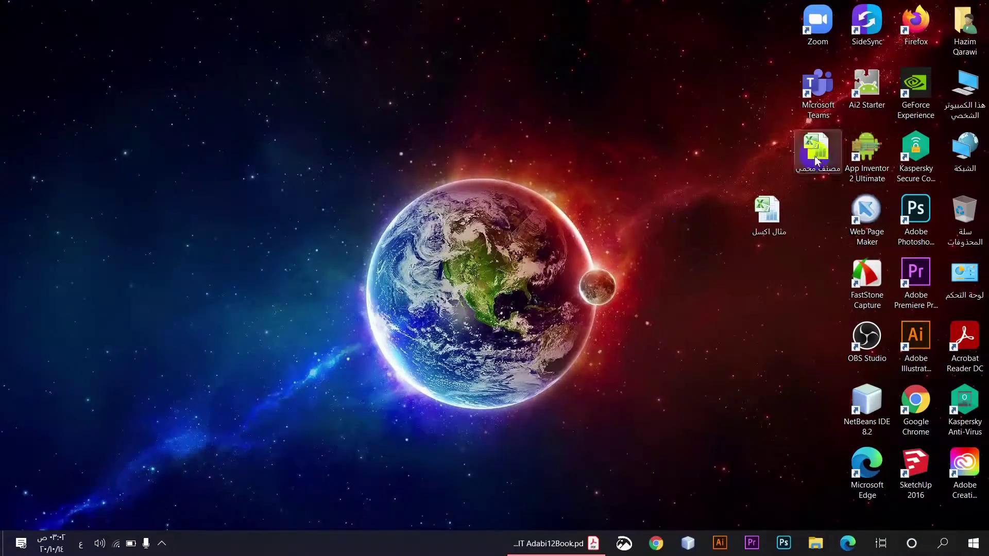
mouse_move(817, 147)
mouse_down()
mouse_move(682, 130)
mouse_move(672, 84)
mouse_up()
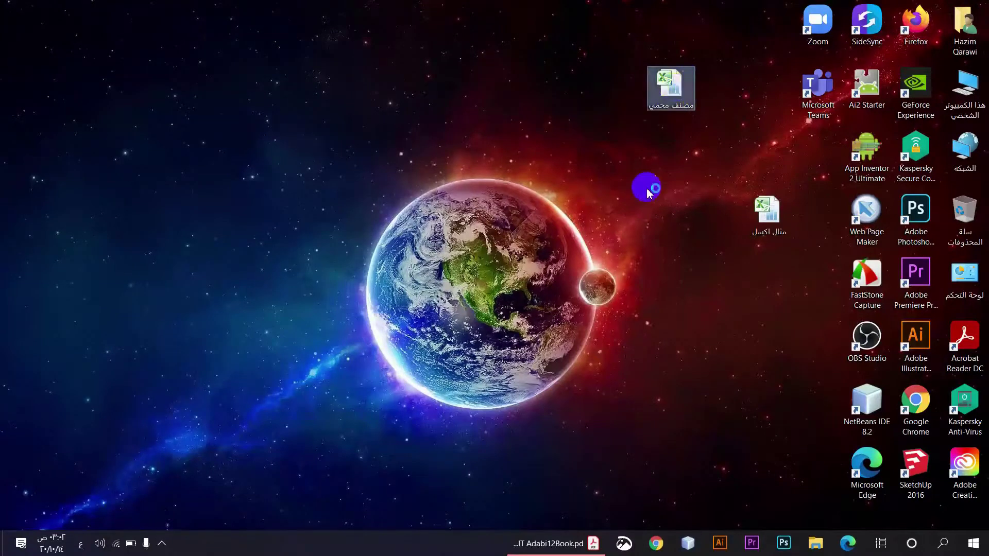
click(648, 192)
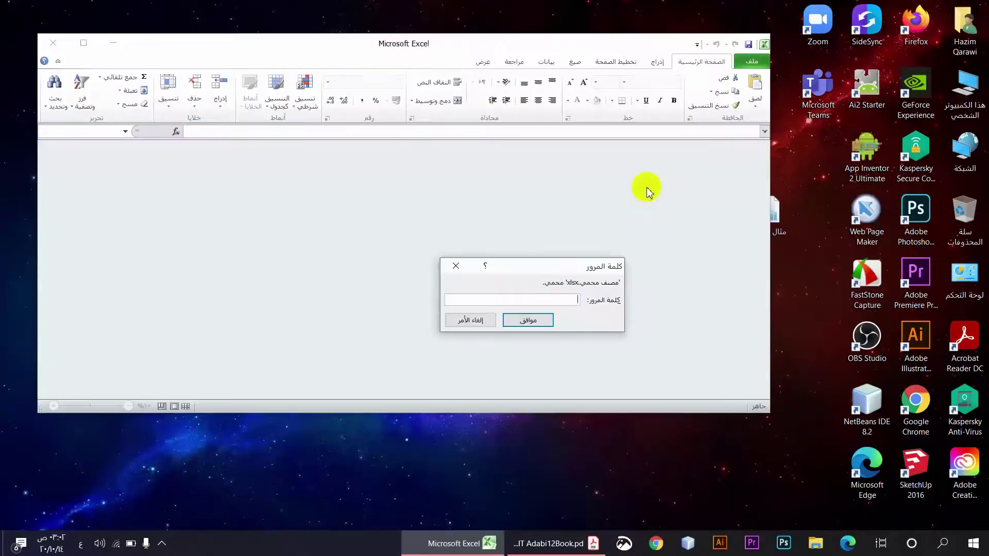
Open مصنف محمي by entering its open and modify passwords, then maximize the window.
drag(587, 264, 547, 201)
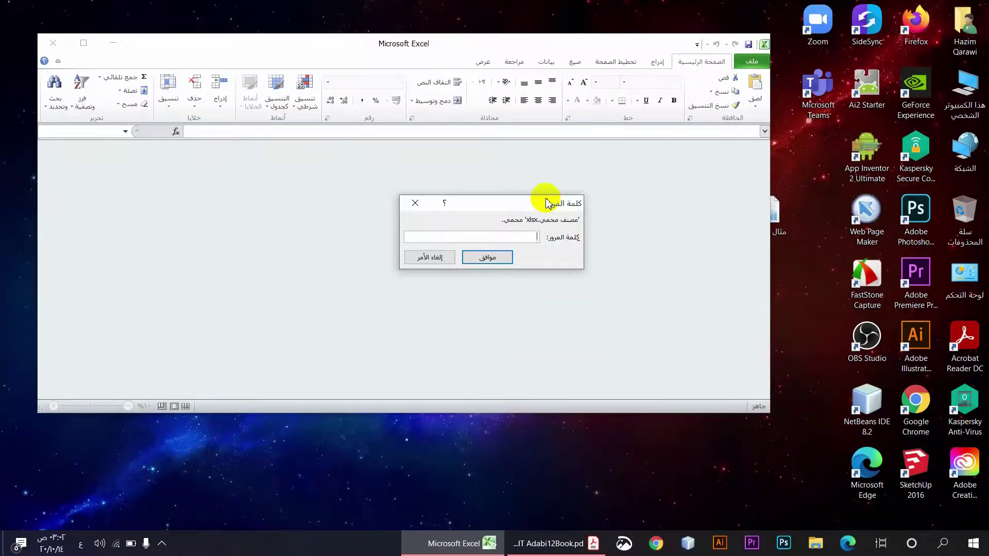
mouse_move(528, 203)
mouse_down()
mouse_move(514, 195)
mouse_move(615, 206)
mouse_up()
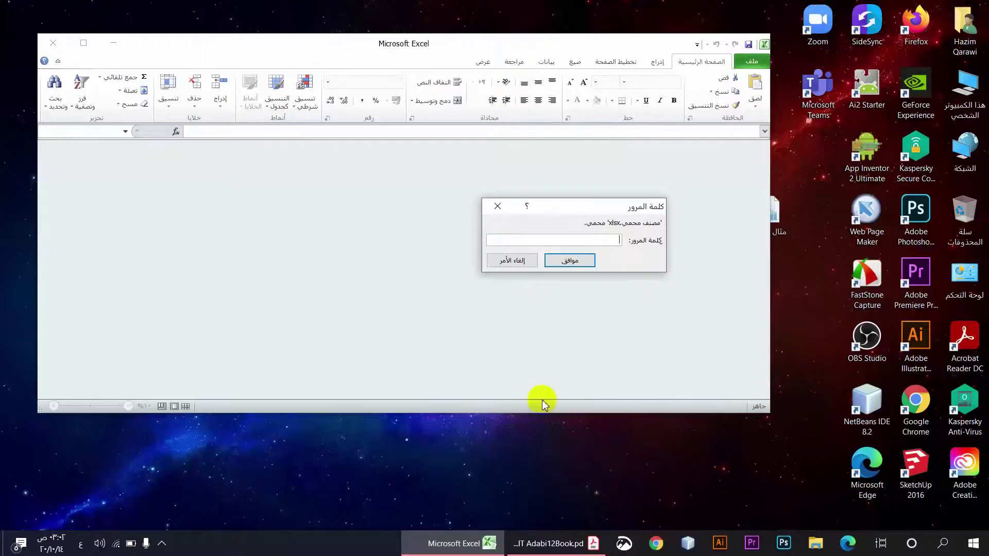
click(569, 261)
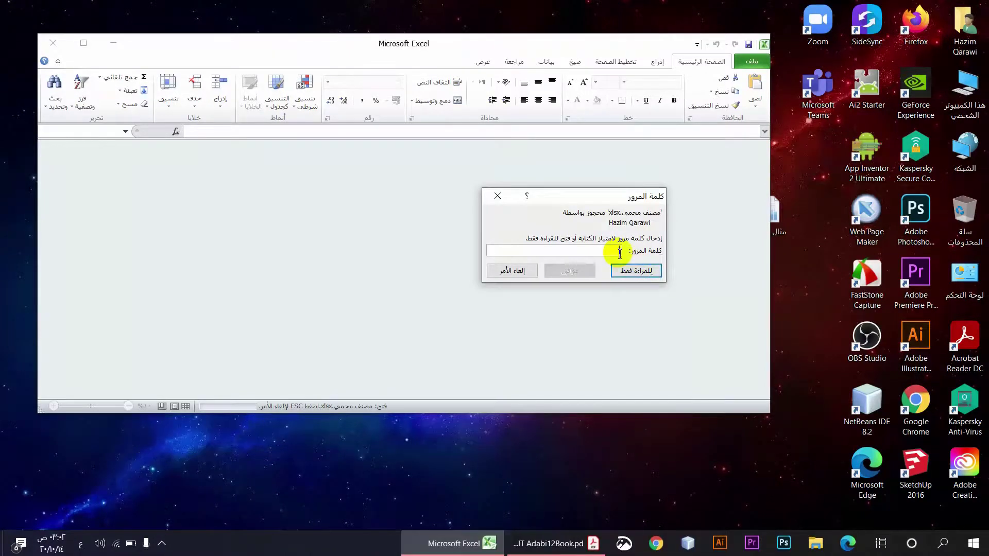
text(1)
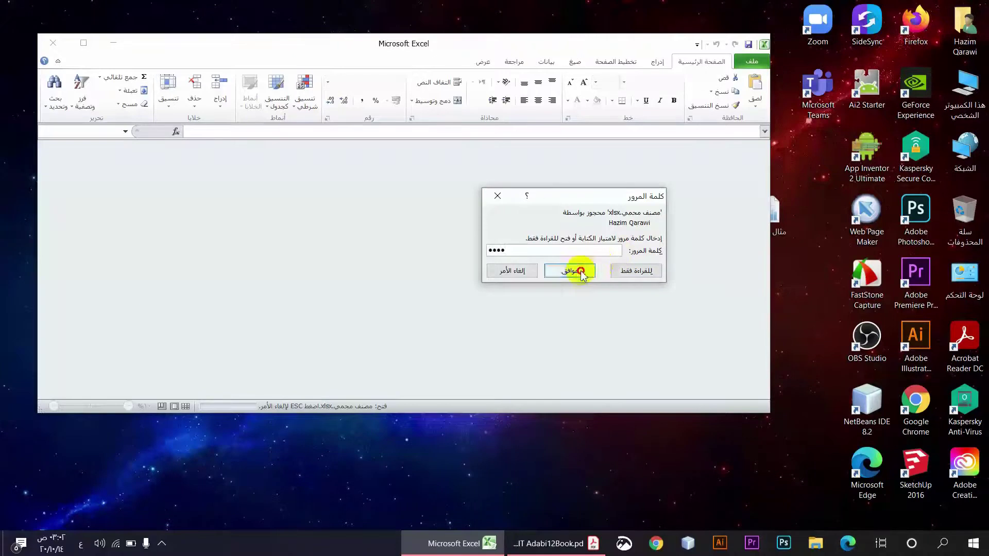
click(577, 270)
double_click(601, 43)
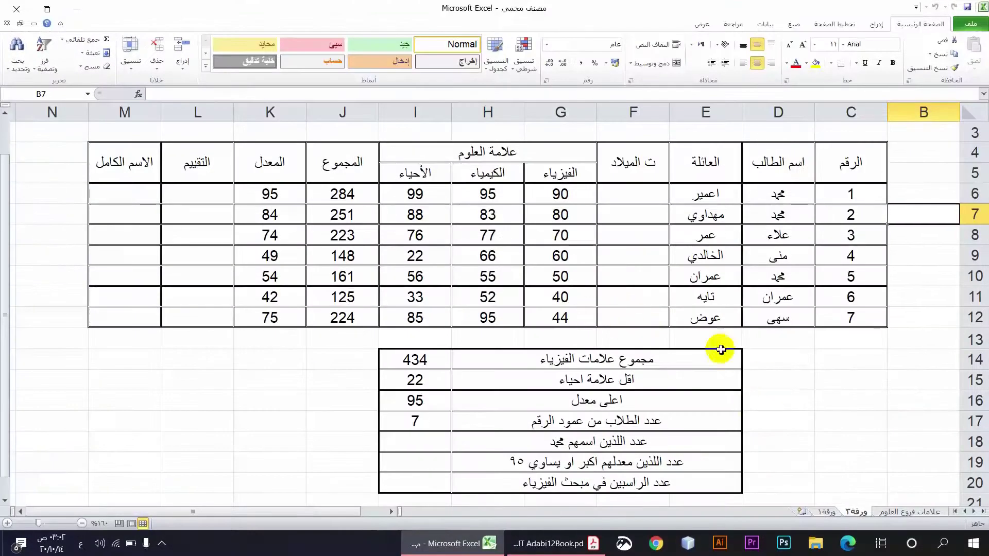
Enter ممتاز as the first student's evaluation in L6, save, and close Excel.
click(639, 298)
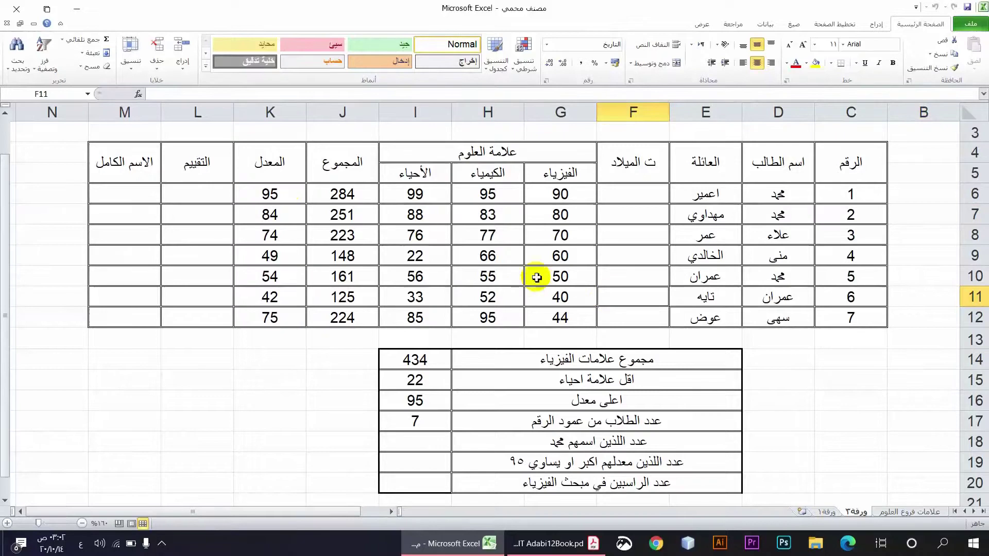
click(219, 196)
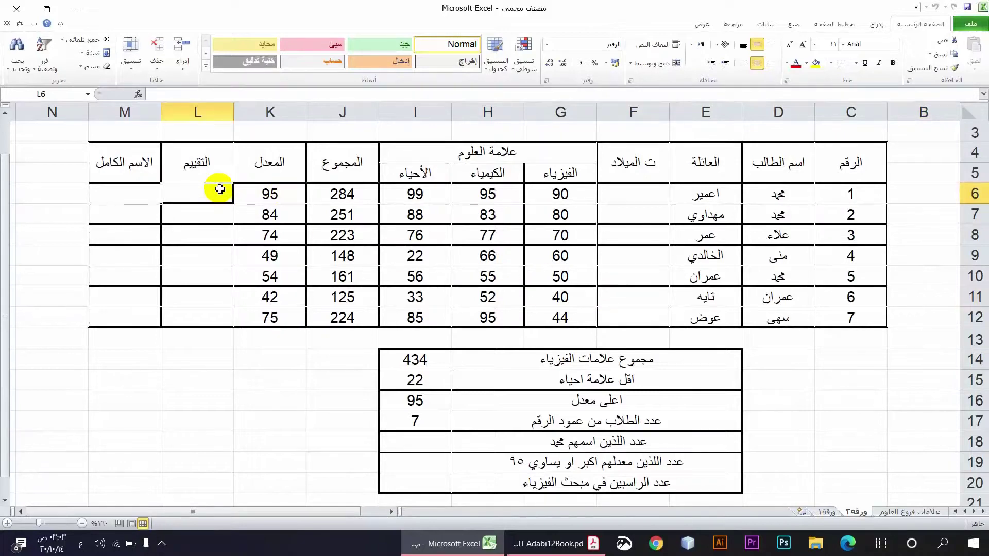
text(ممتاز)
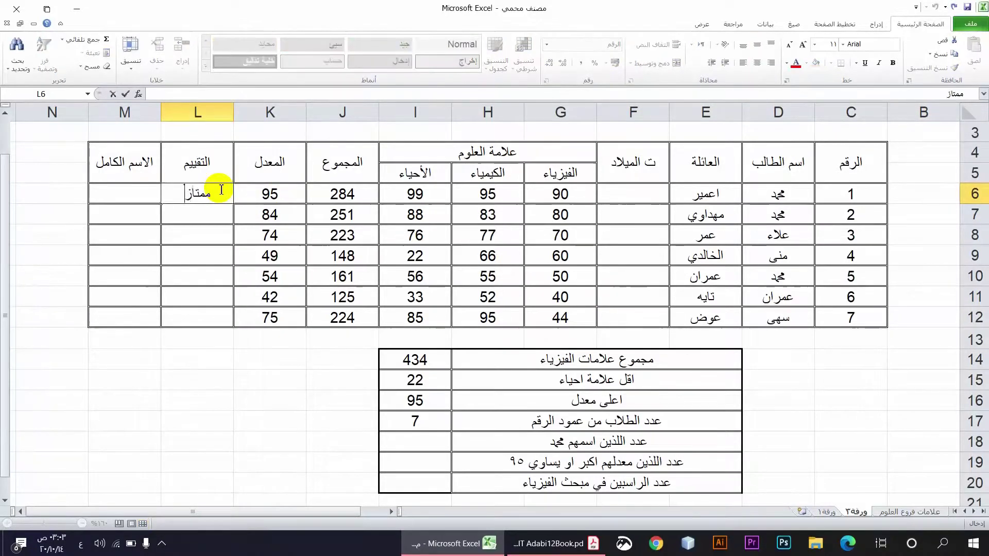
key(ctrl+Return)
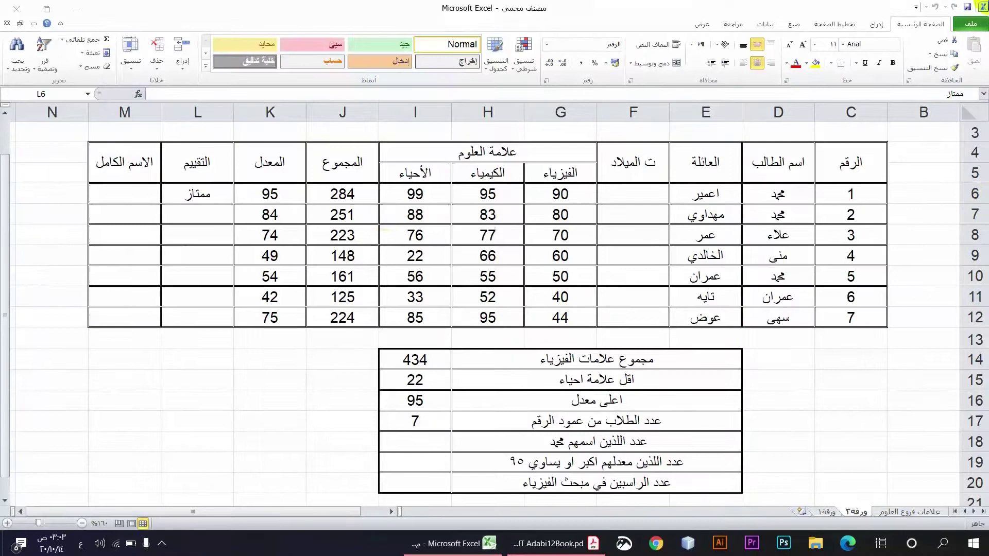
click(967, 8)
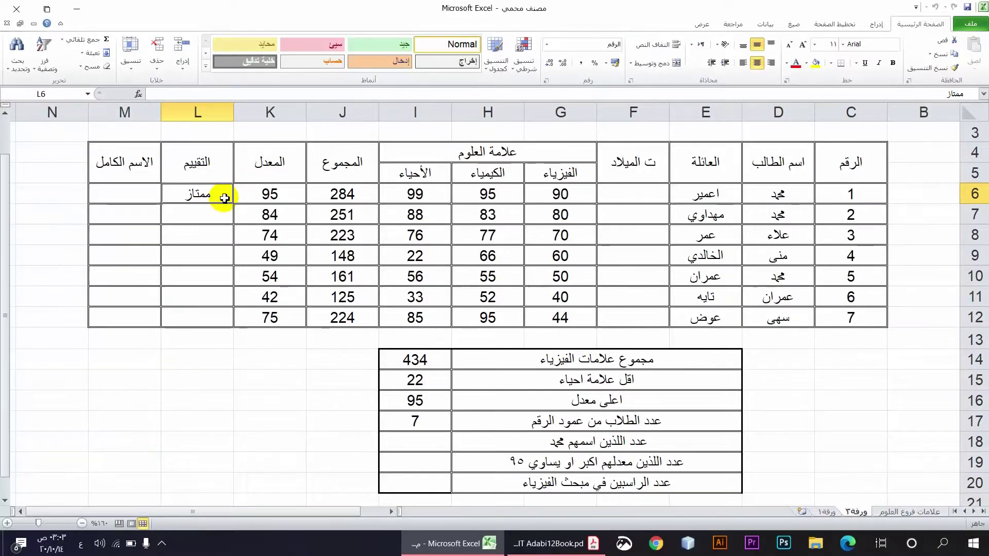
click(16, 9)
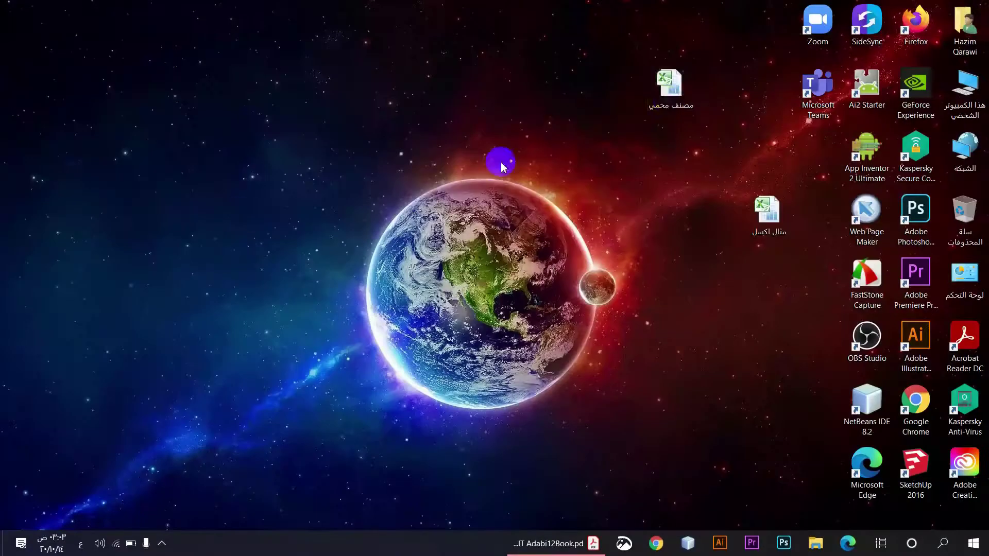
Reopen مصنف محمي read-only using only the open password, and maximize it.
double_click(668, 102)
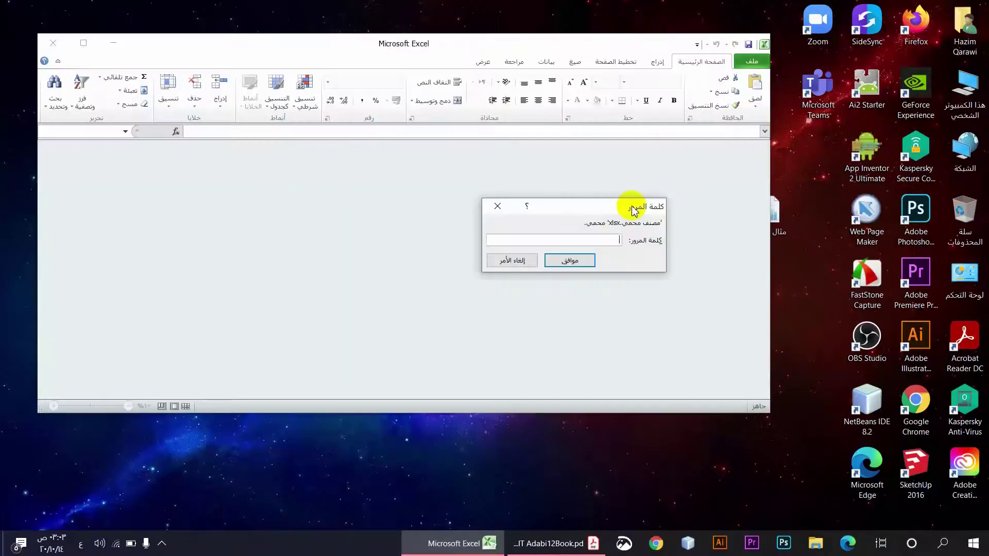
click(563, 260)
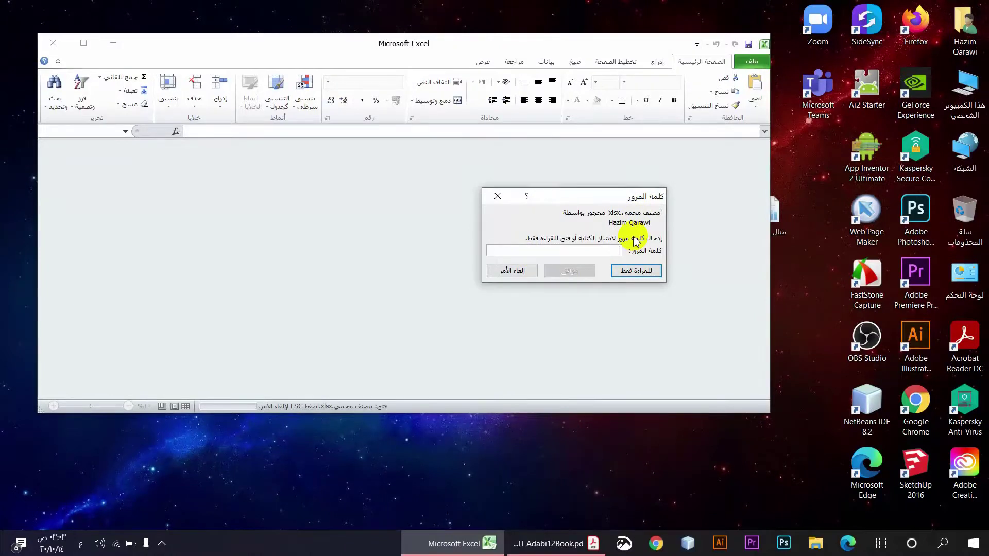
click(638, 271)
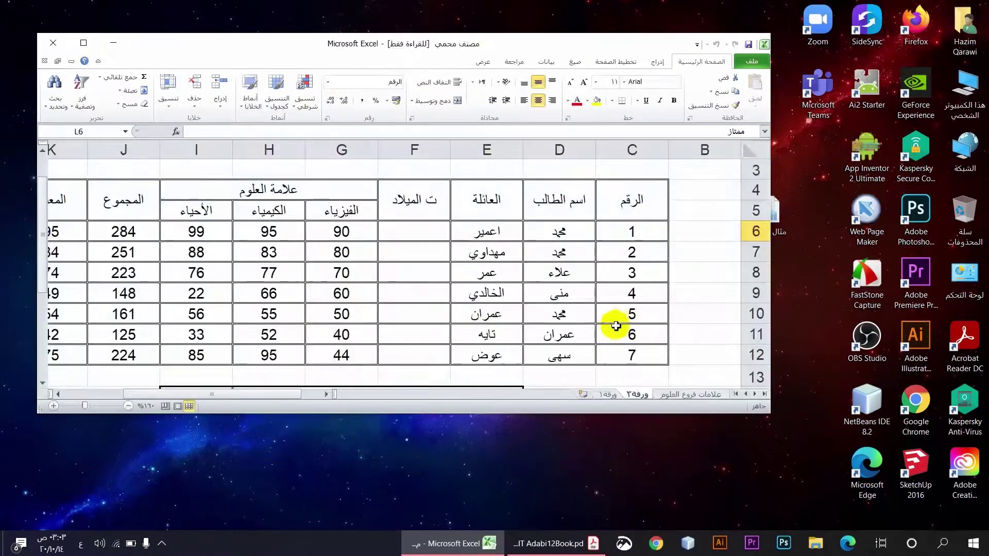
double_click(468, 45)
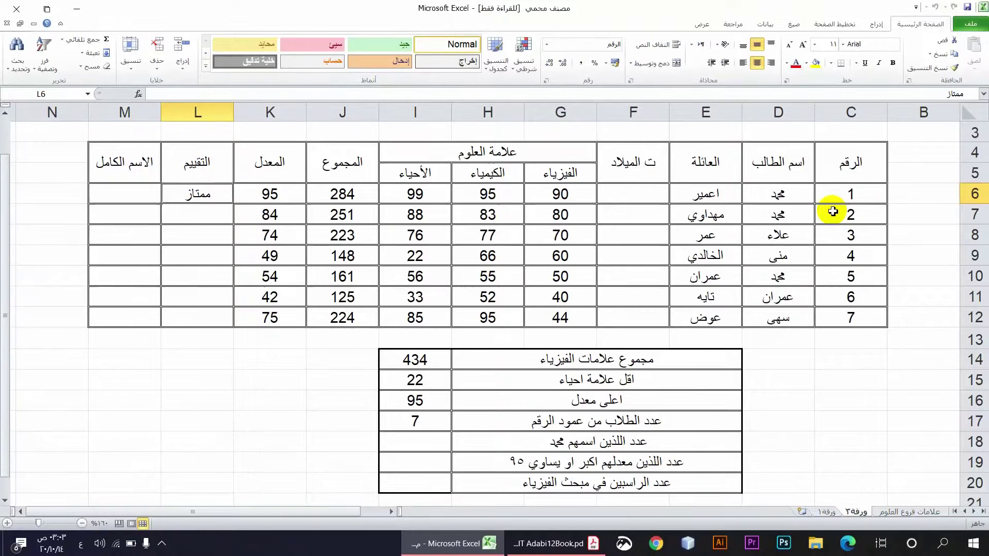
Browse the علامات فروع العلوم and other sheets, then return to the grades sheet.
click(918, 513)
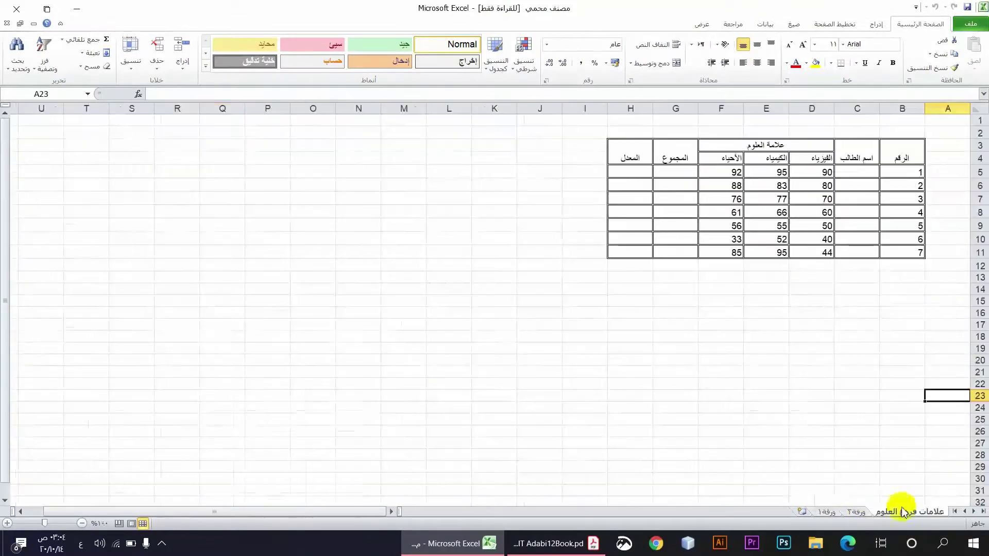
click(827, 512)
click(855, 512)
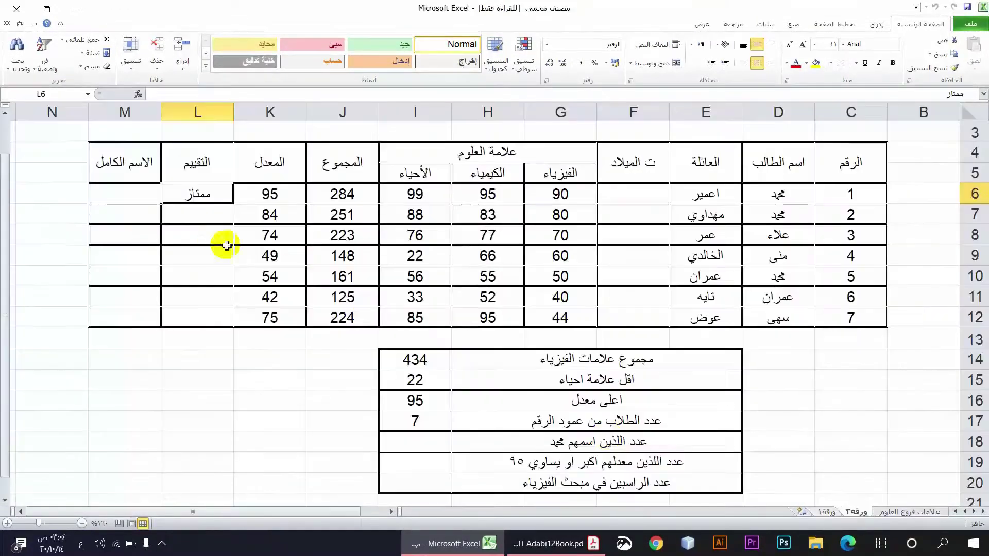
click(200, 237)
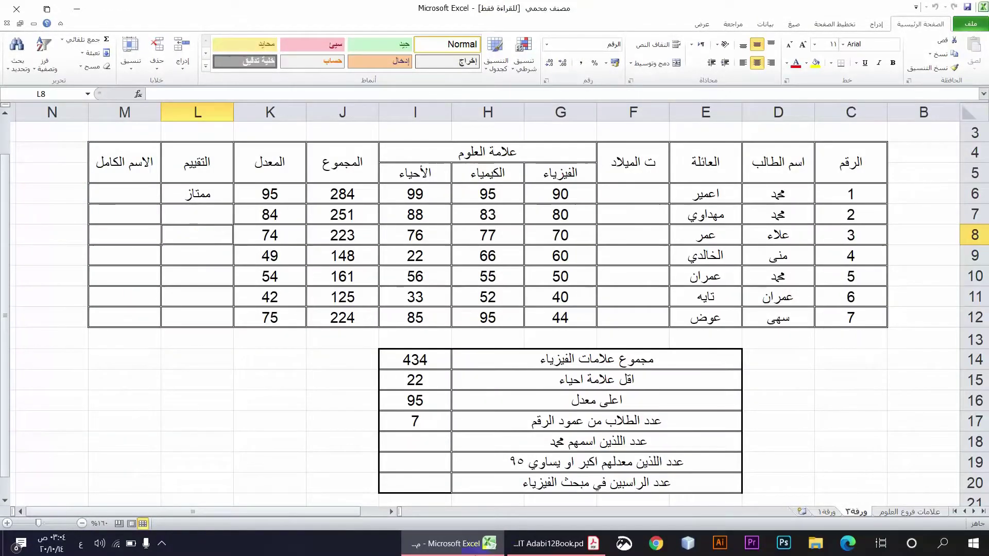
click(549, 544)
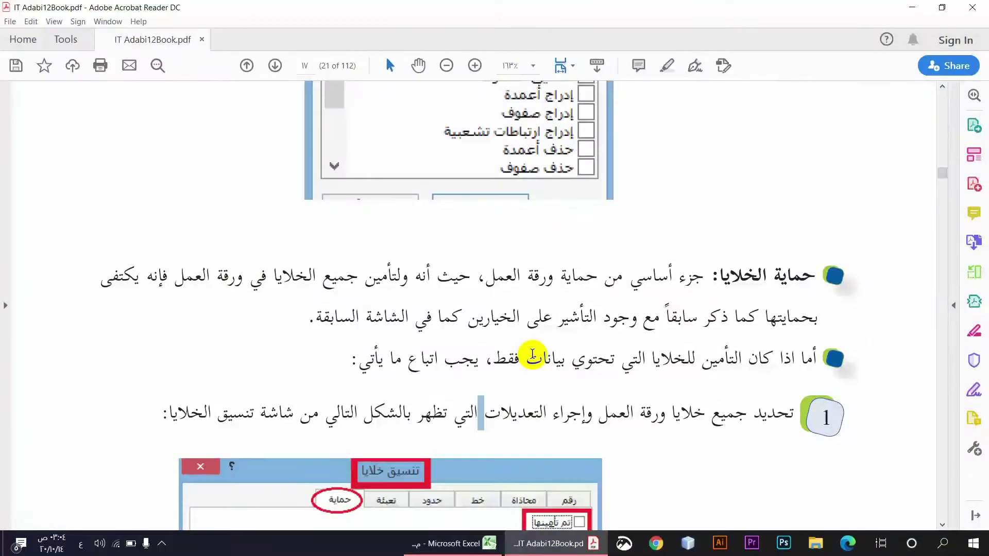
Highlight the page 16 note on workbook protection, then return to Excel.
scroll(531, 355, up, 5)
scroll(532, 357, up, 5)
scroll(533, 359, up, 3)
scroll(533, 359, down, 1)
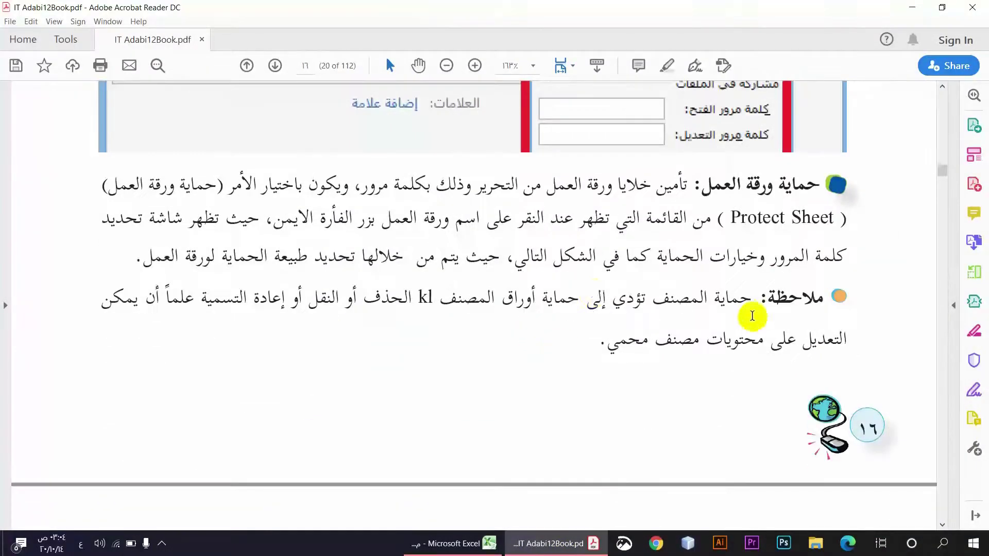
drag(186, 298, 619, 336)
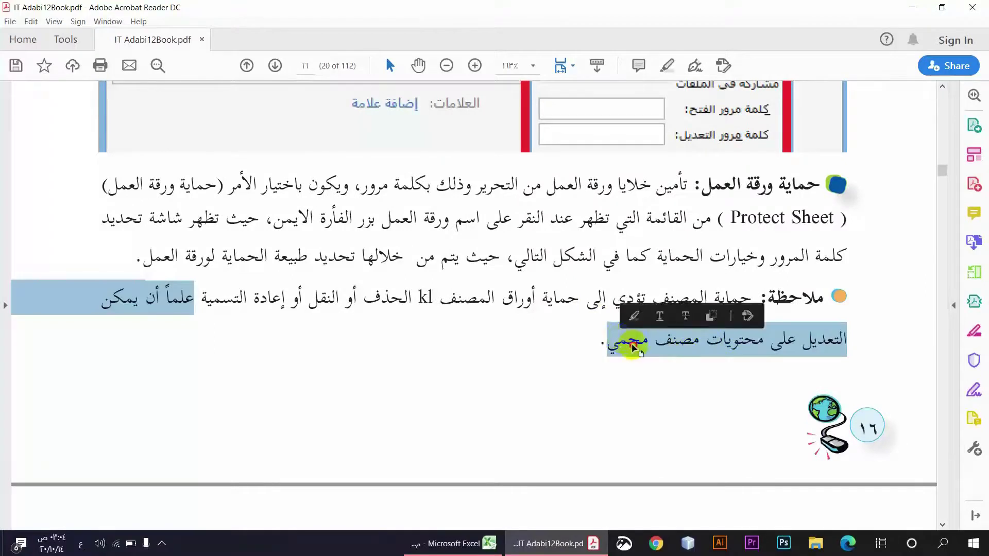
click(453, 544)
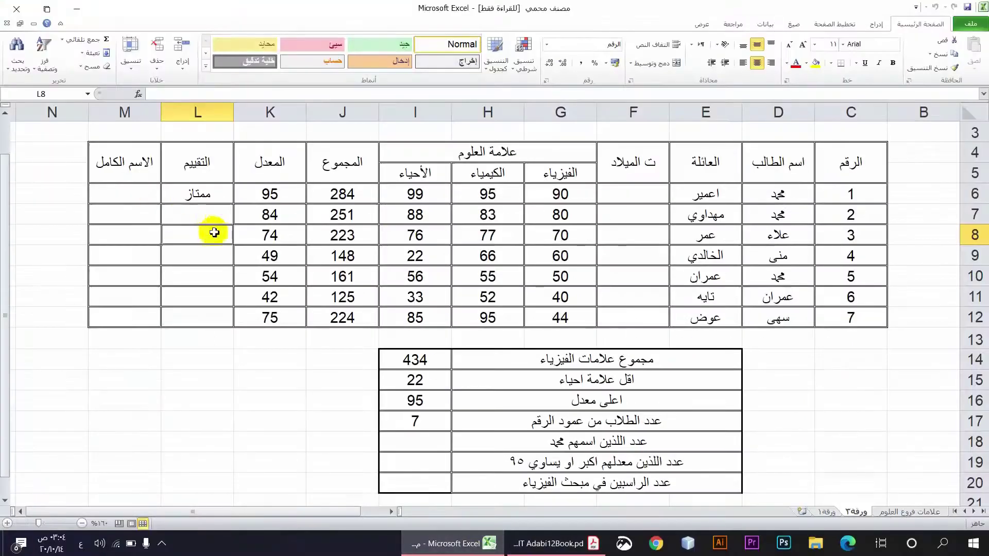
Enter جيد as the second student's rating in cell L7.
click(211, 220)
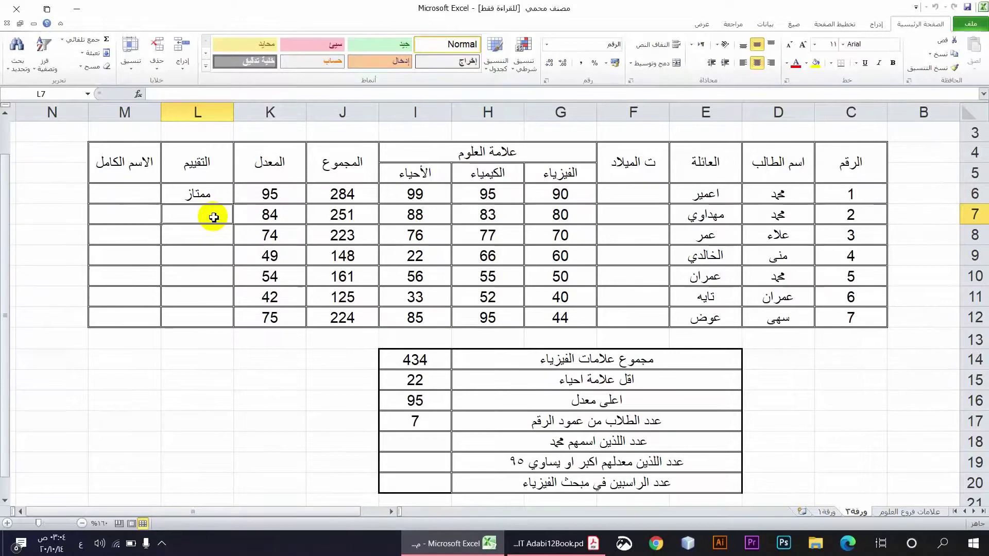
text(جيد)
key(ctrl+Return)
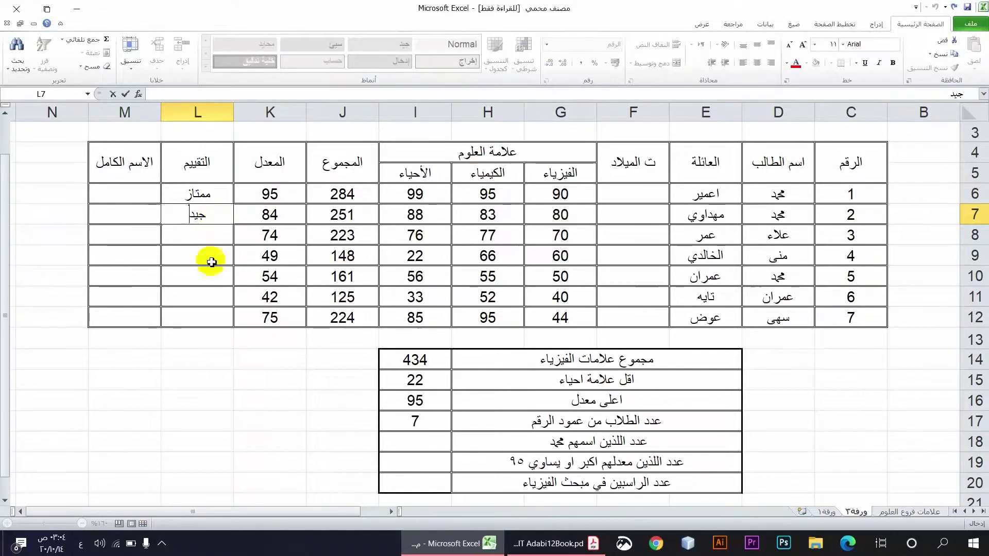
key(ctrl+Return)
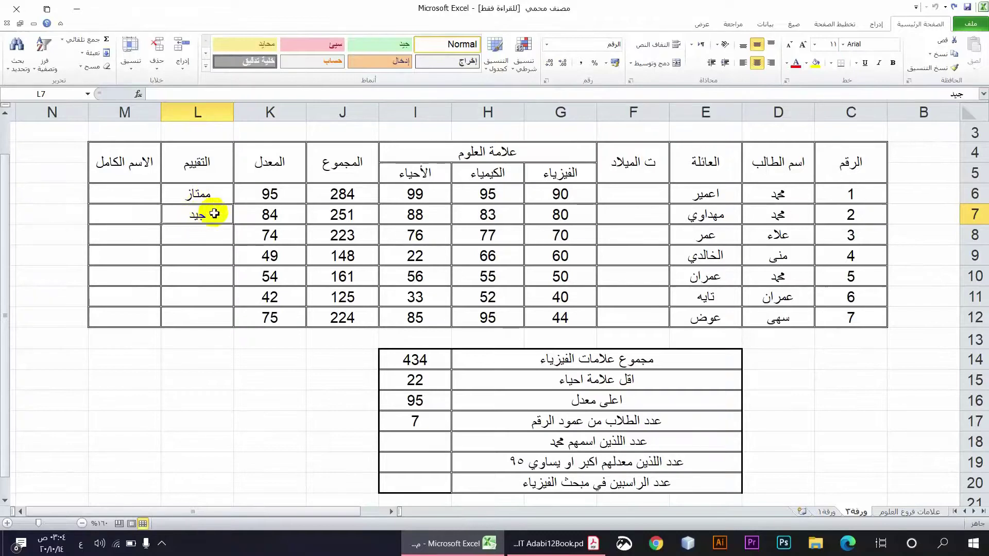
Close the workbook, saving it on the Desktop as the copy نسخة من مصنف محمي.
click(77, 9)
click(912, 8)
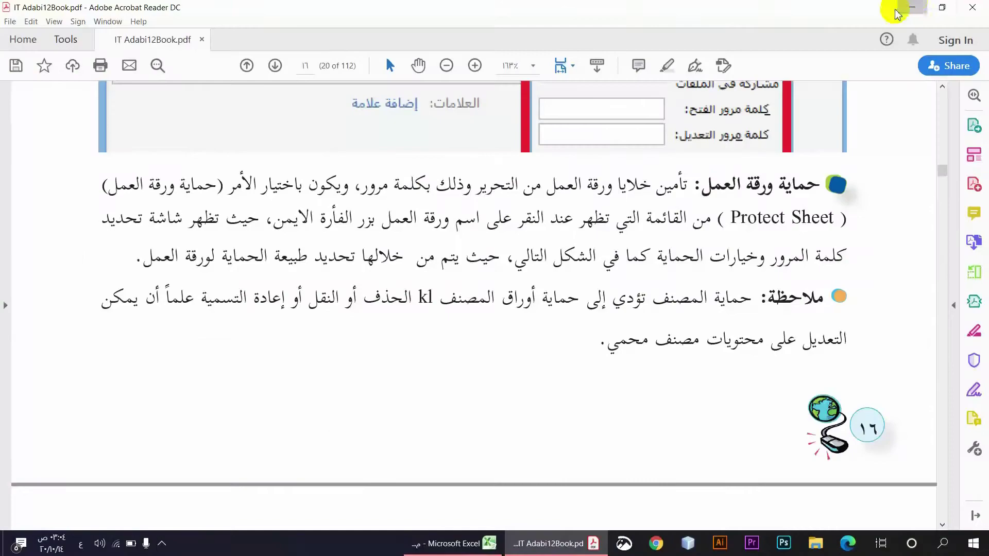
drag(611, 44, 709, 124)
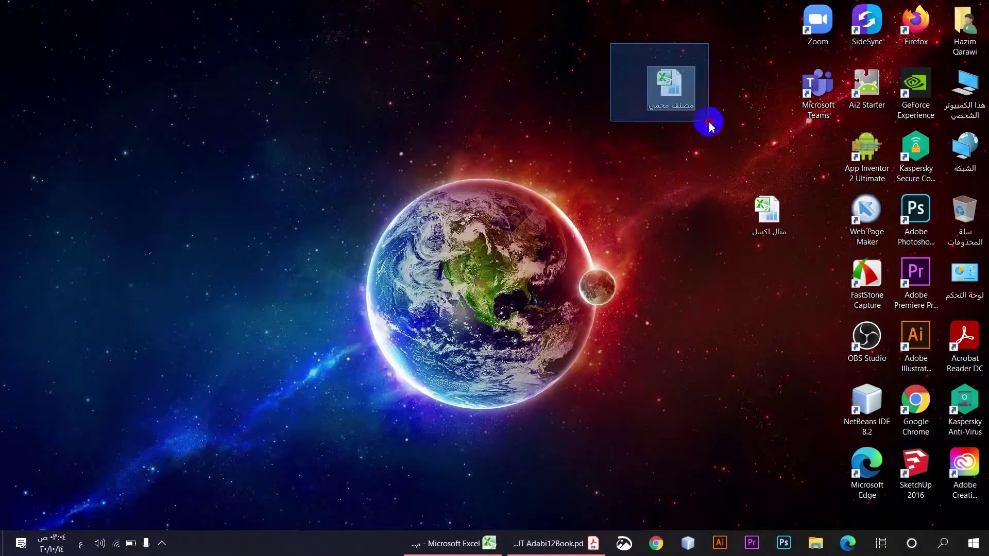
click(415, 552)
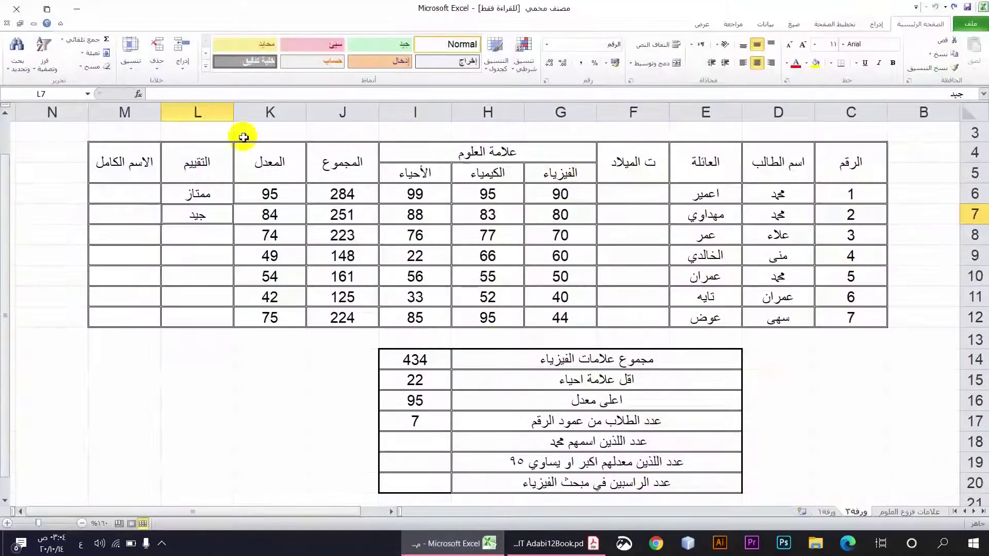
key(alt+F4)
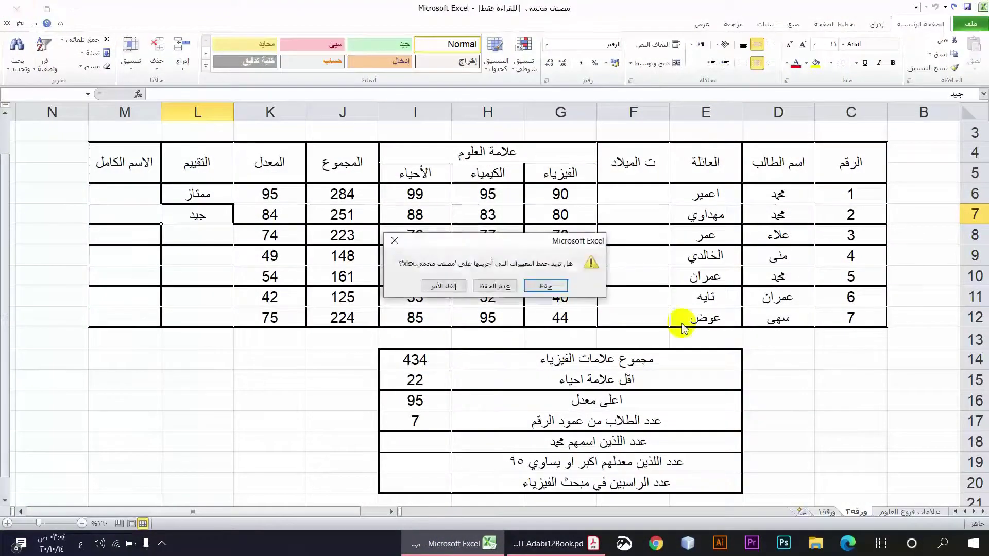
click(545, 286)
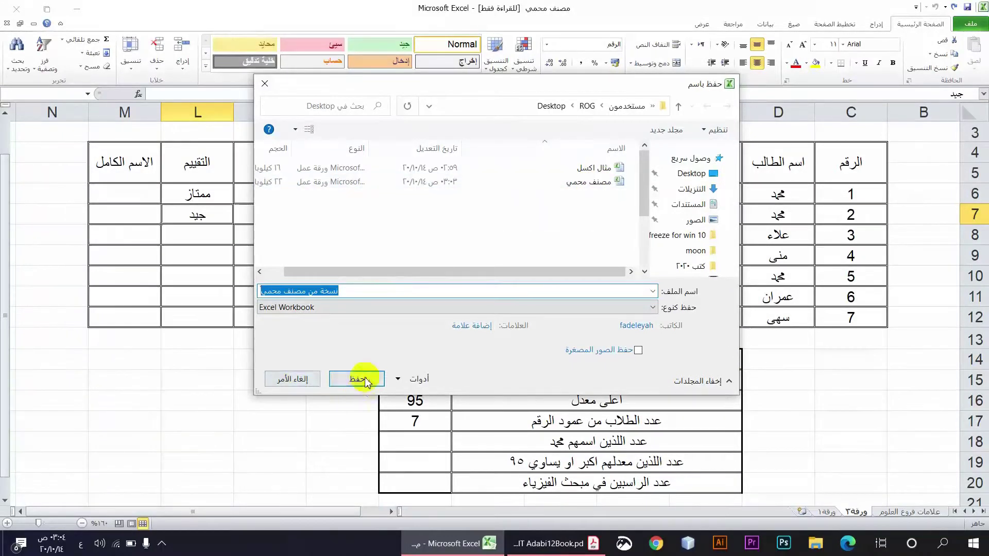
click(359, 379)
Reopen مصنف محمي read-only with its open password, maximize it and select L8.
click(667, 84)
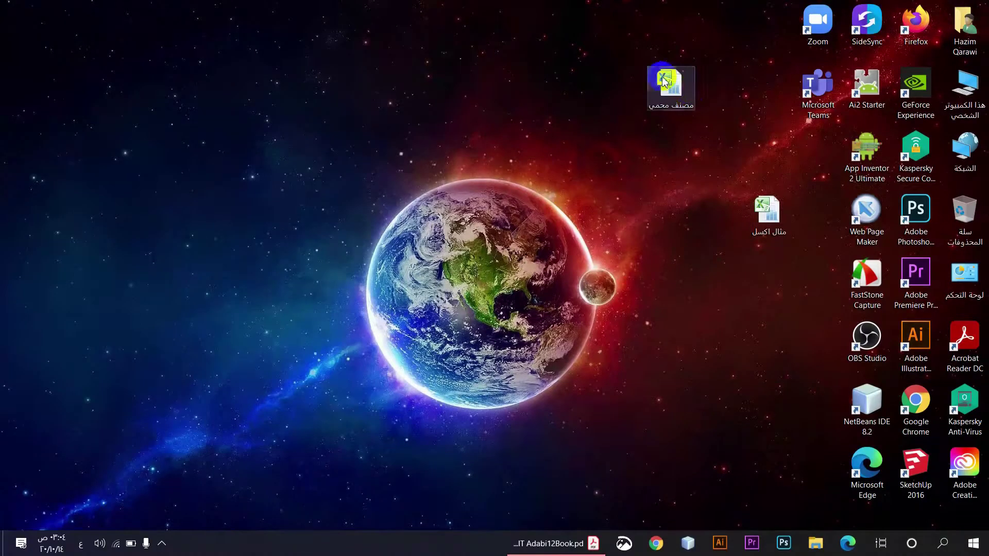
key(Return)
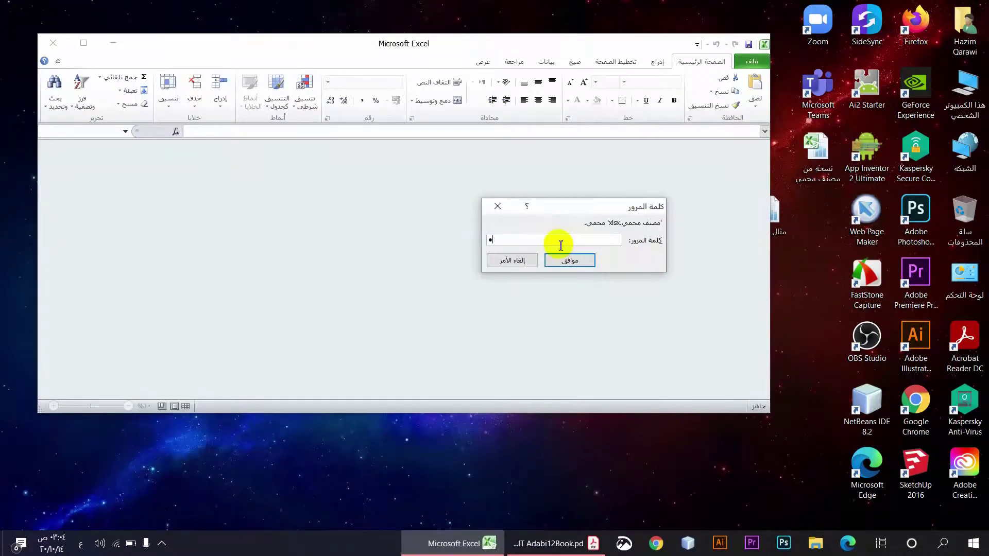
text(4)
click(570, 261)
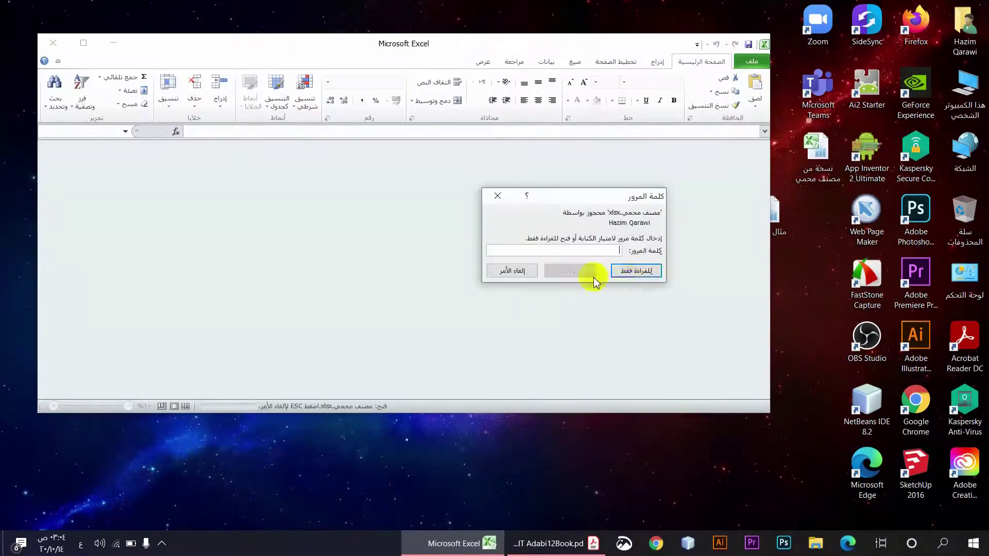
click(630, 273)
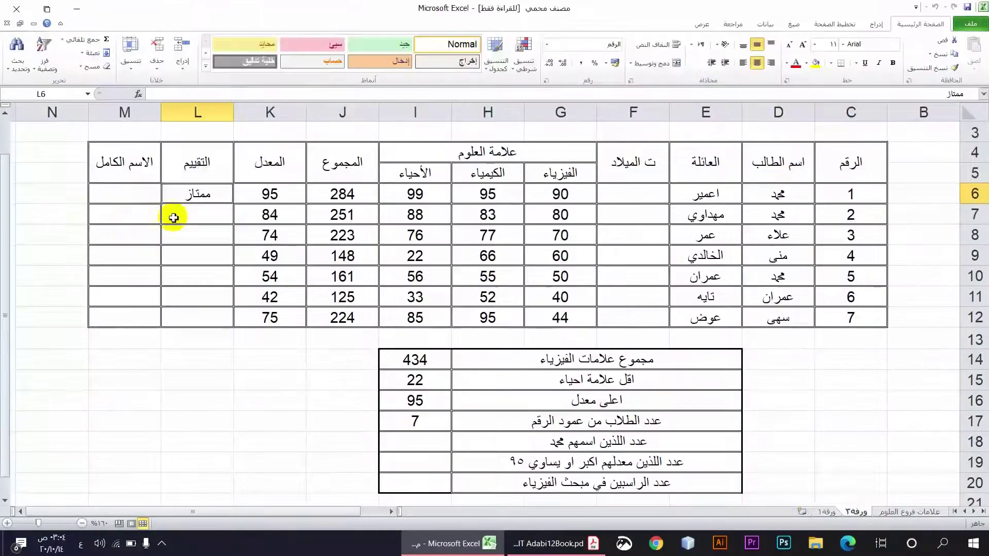
click(175, 216)
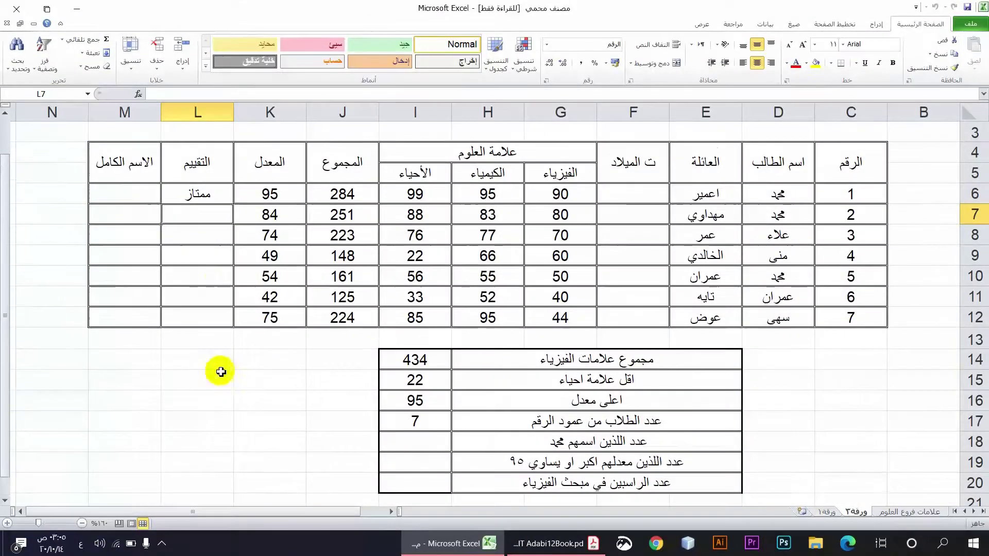
mouse_move(212, 376)
mouse_down()
mouse_move(120, 352)
mouse_move(188, 396)
mouse_up()
scroll(191, 371, up, 2)
click(204, 268)
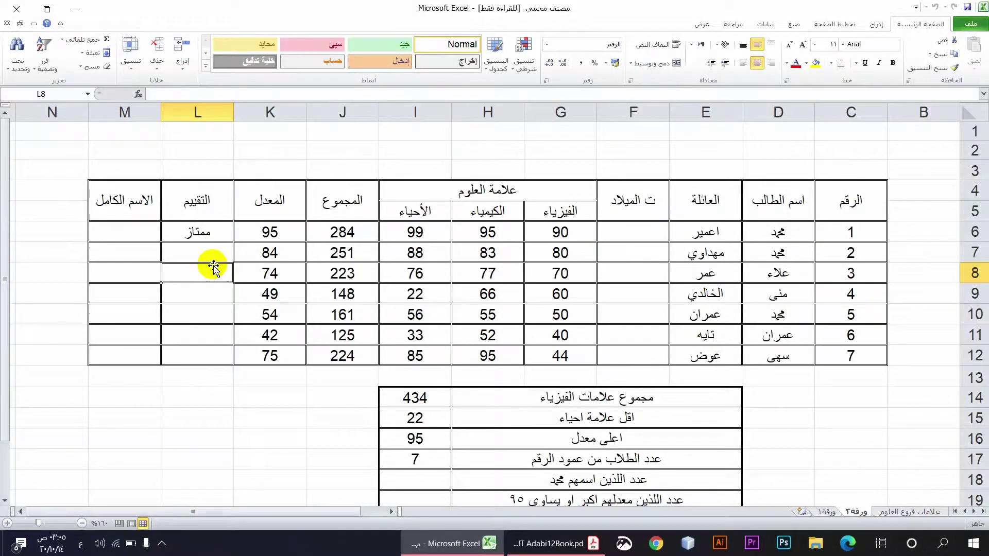
Type test text into cells L11 and L19 of the workbook.
drag(216, 260, 212, 287)
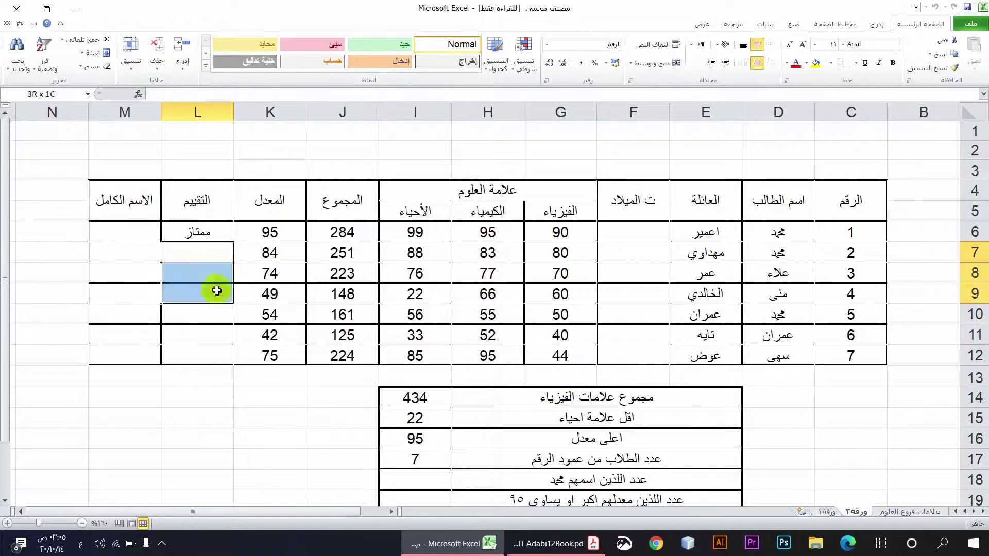
click(552, 543)
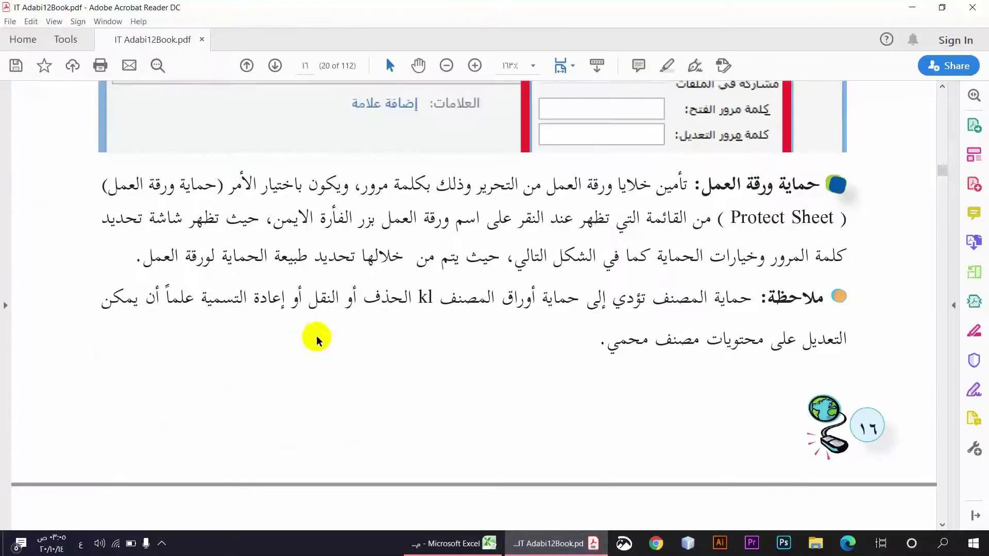
key(alt+Tab)
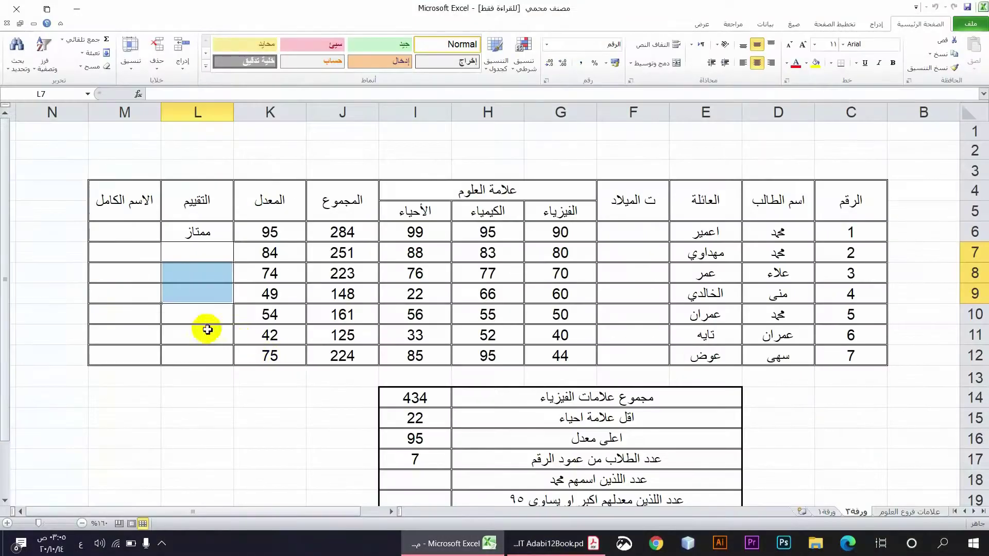
click(210, 342)
text(باتخبيخعبغثهخع)
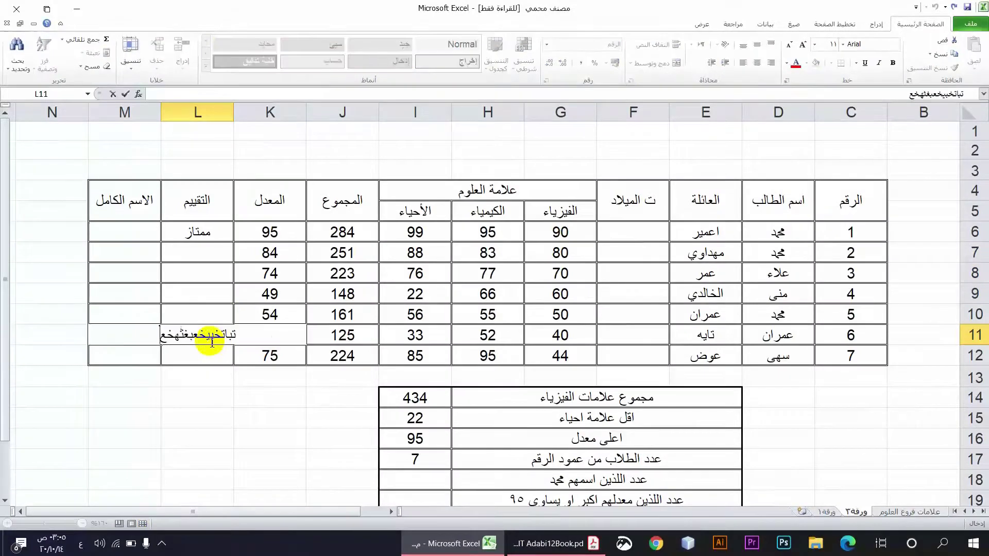
click(206, 491)
text(تثقلاتقمالثقخه)
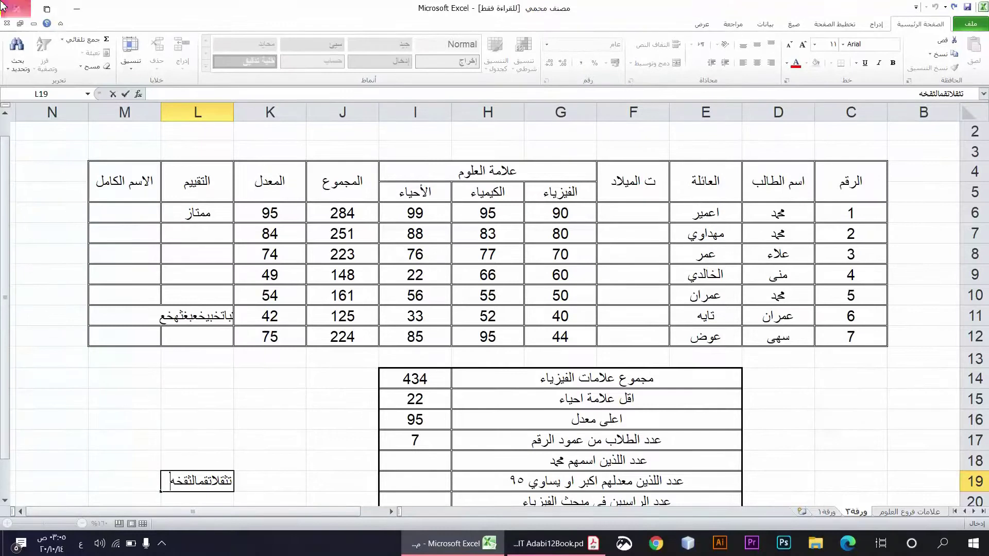
Close the workbook, saving the changes as a renamed copy.
click(17, 9)
click(548, 287)
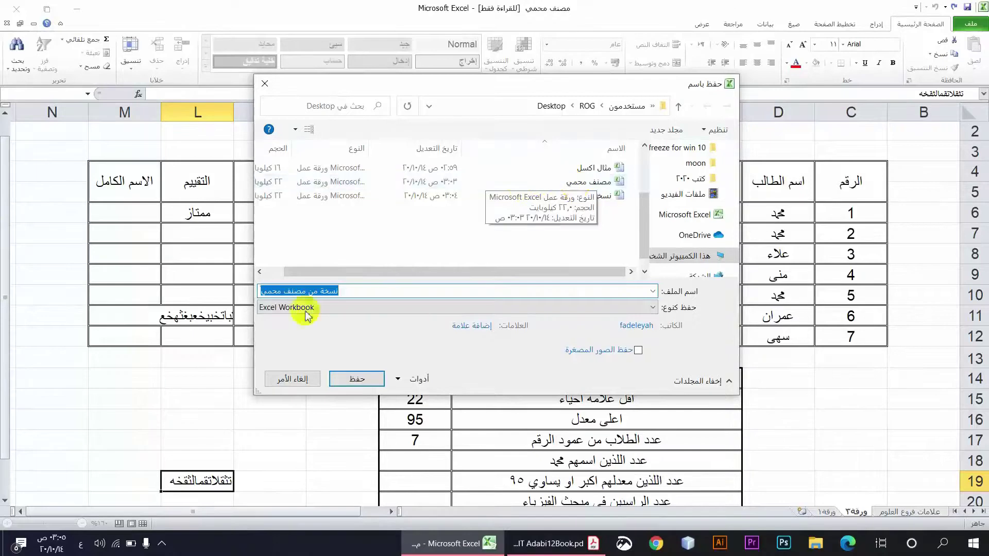
click(355, 291)
text(1)
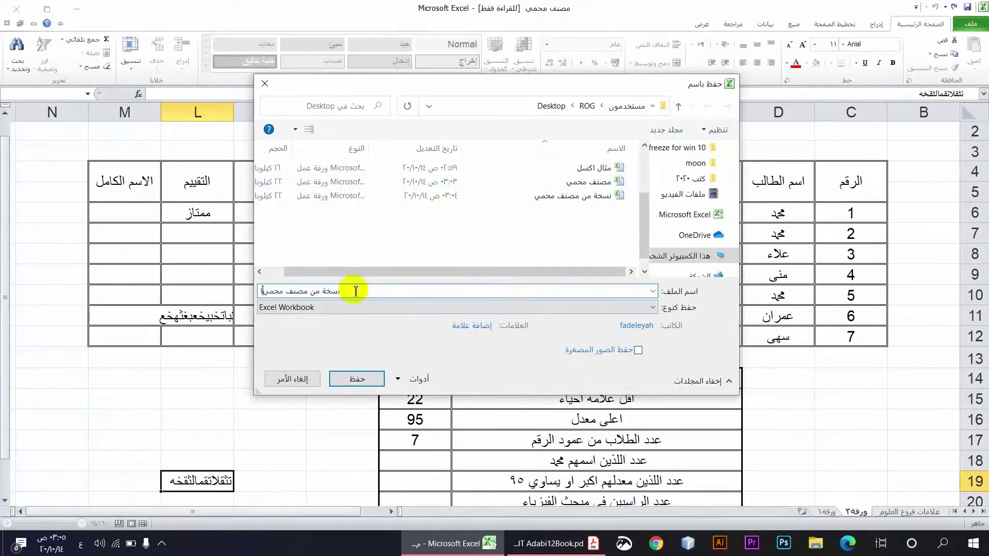
click(375, 380)
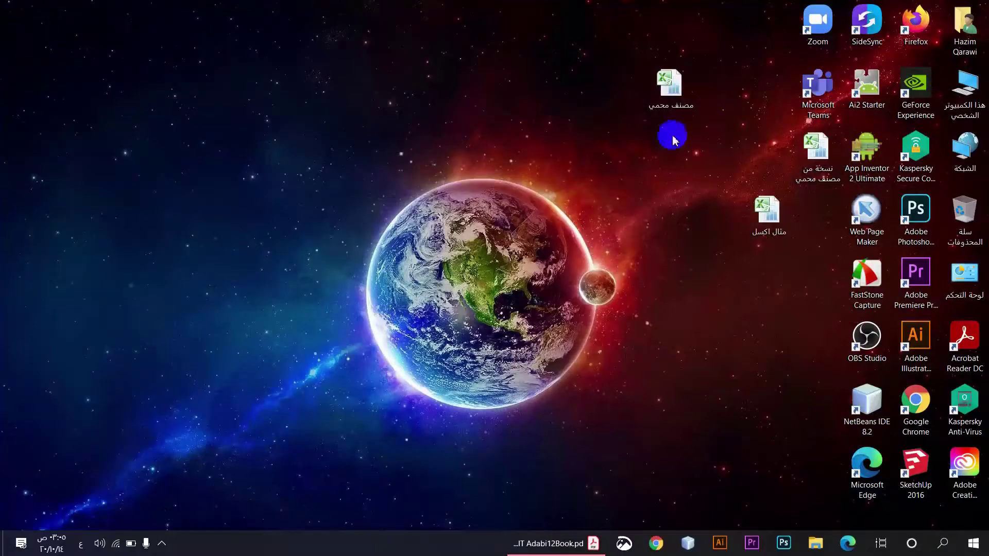
click(671, 98)
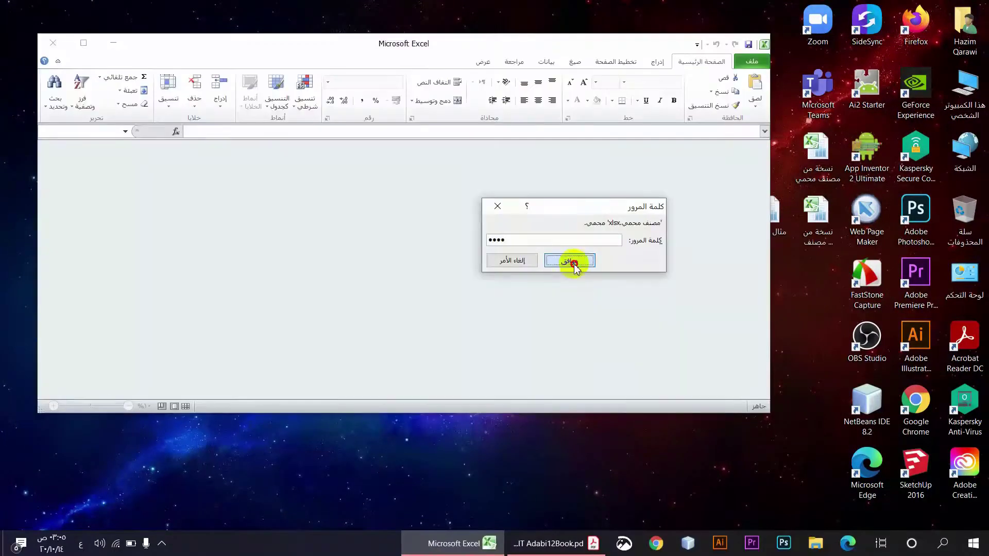
click(569, 260)
click(639, 268)
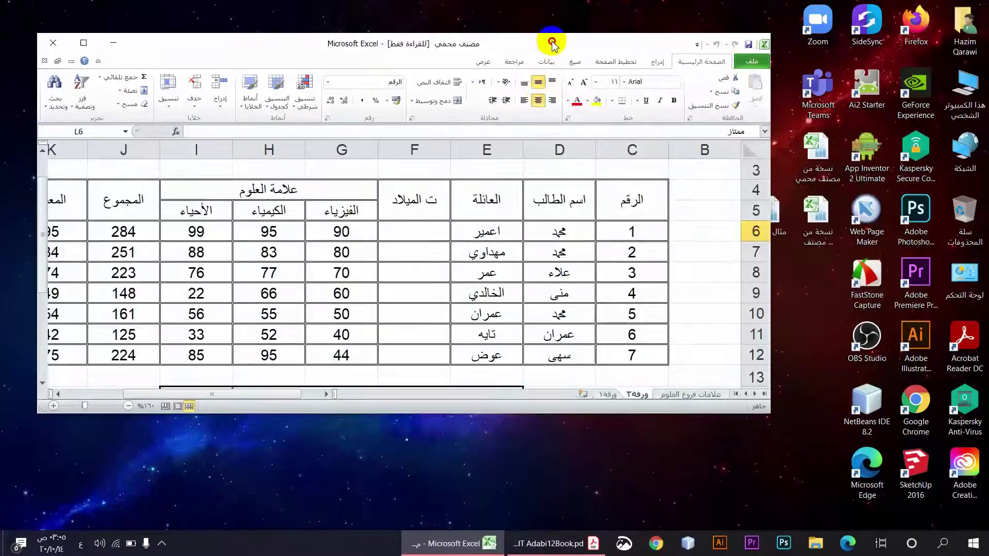
double_click(515, 43)
drag(197, 214, 203, 452)
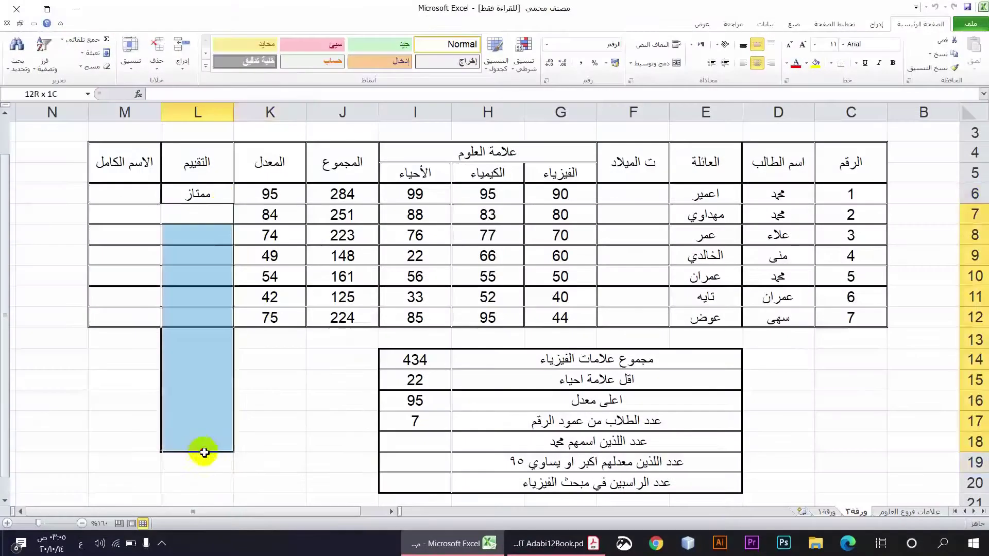
click(39, 468)
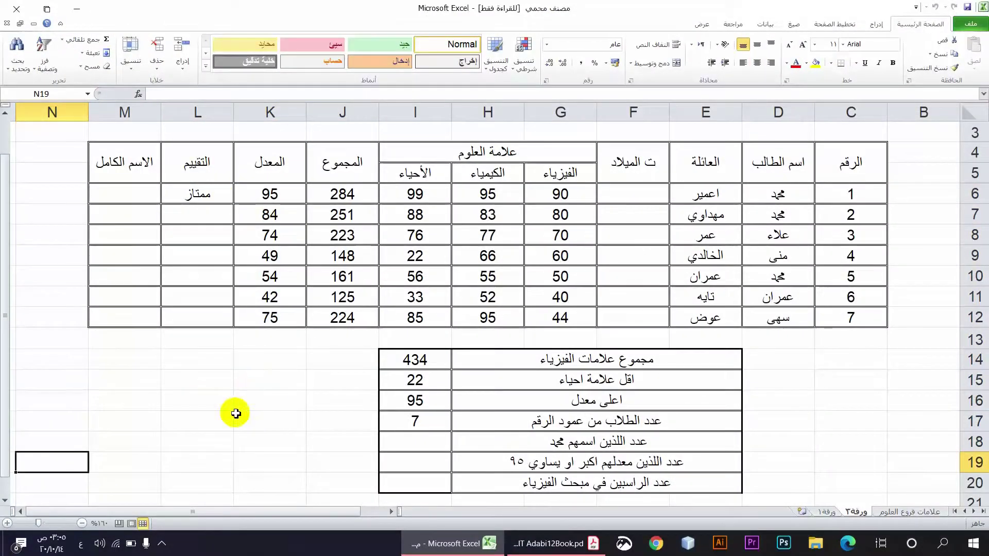
click(16, 9)
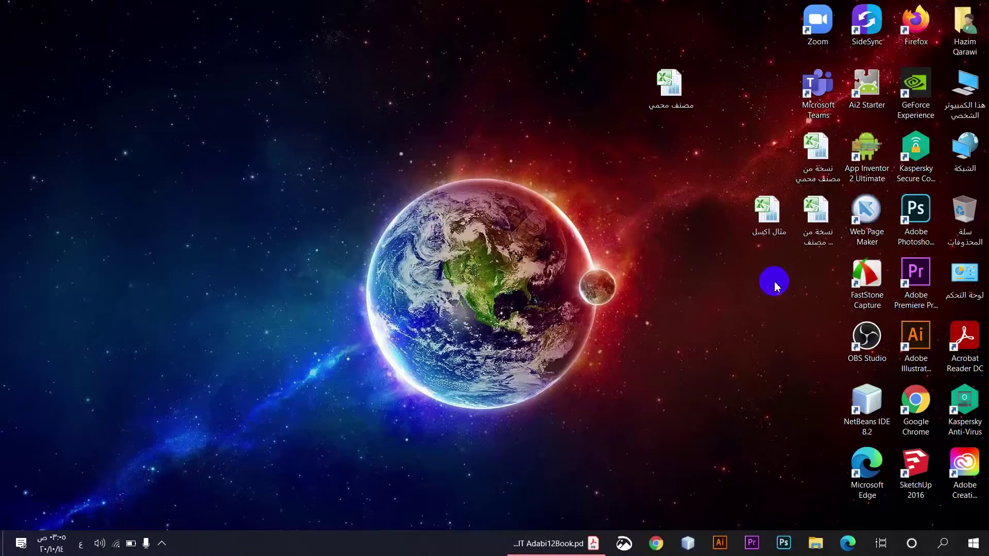
double_click(764, 219)
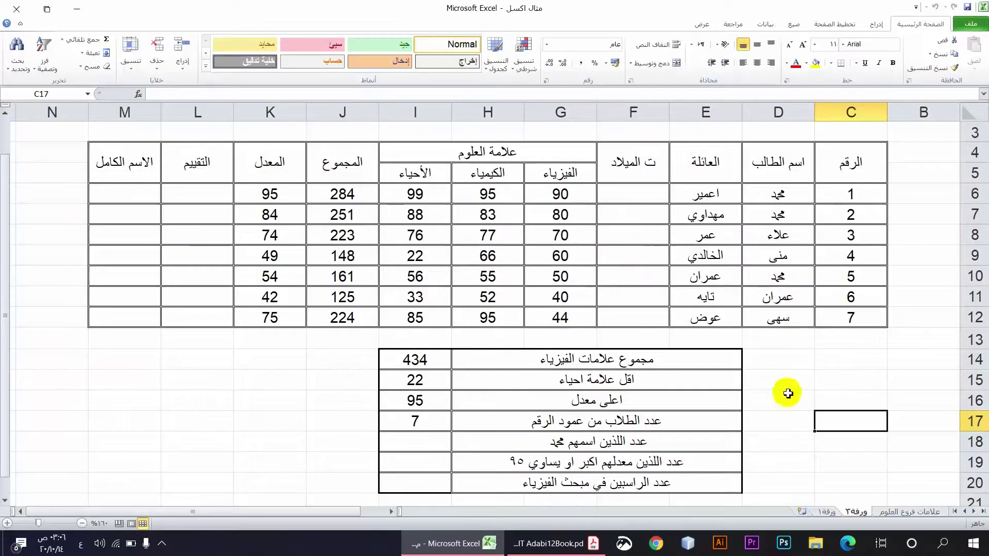
click(788, 393)
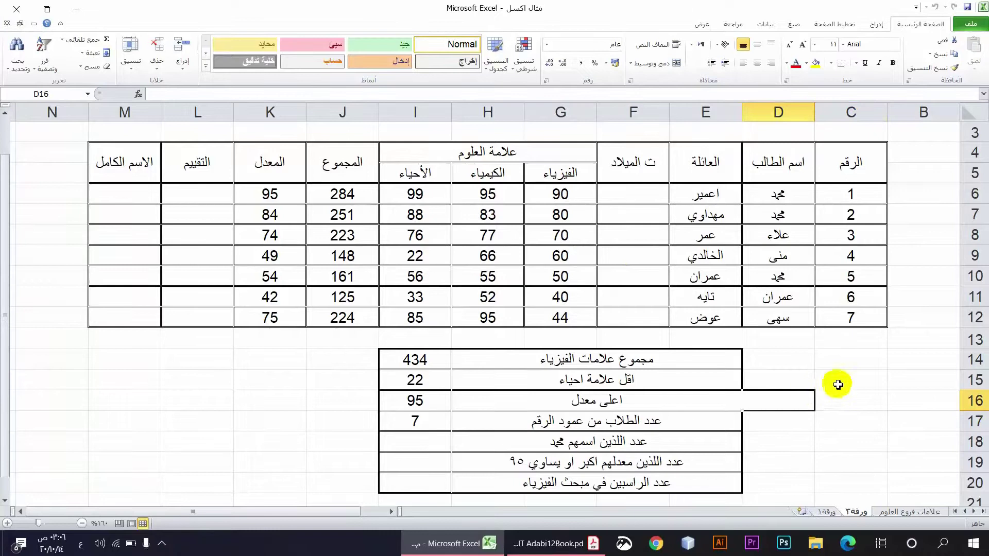
click(838, 382)
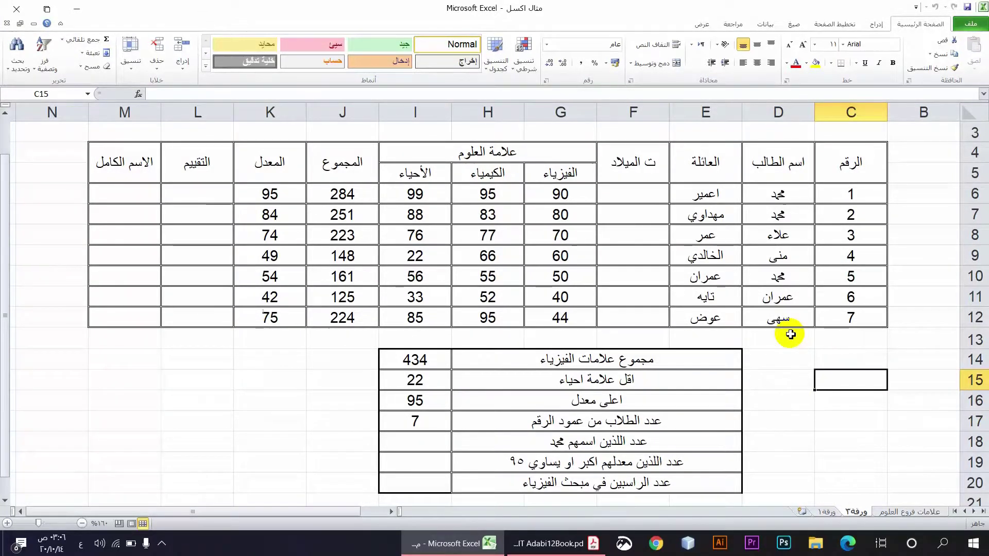
key(super+plus)
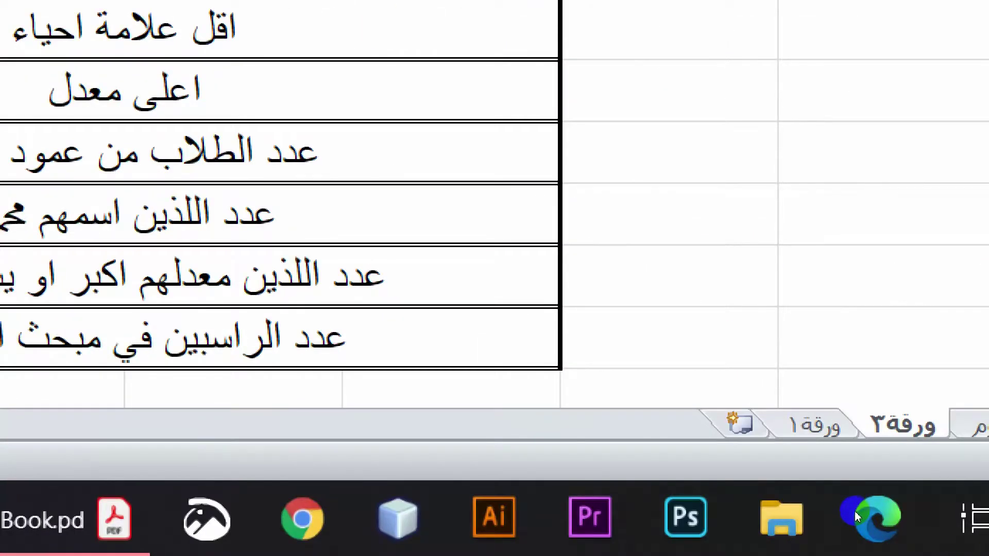
key(Down)
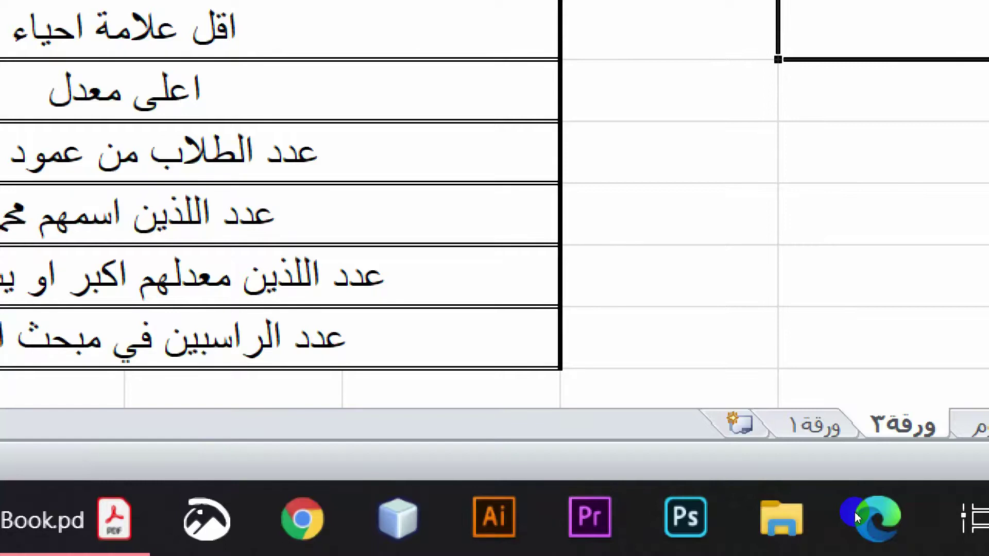
Protect sheet ورقة٣ via Protect Sheet, entering and confirming the sheet password.
right_click(899, 425)
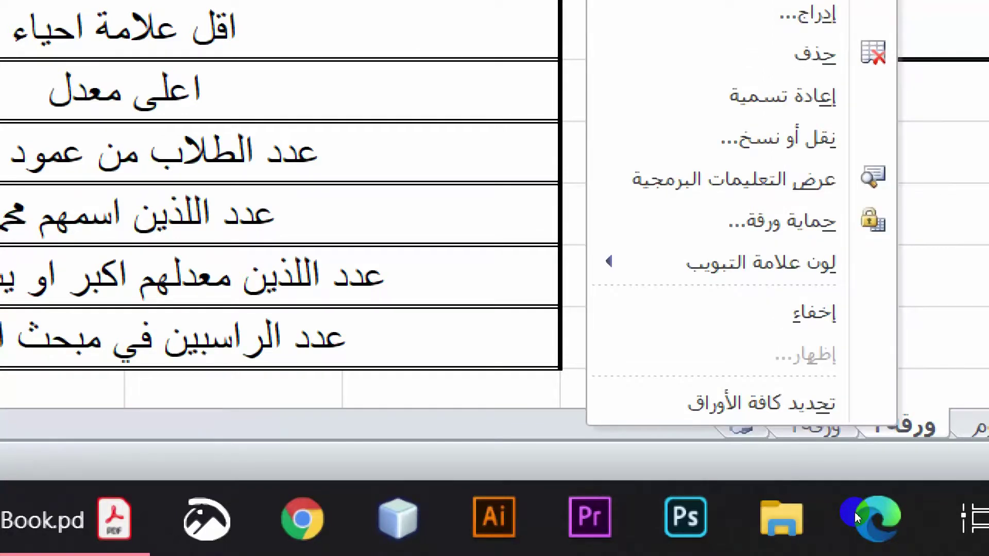
key(Up)
key(Up)
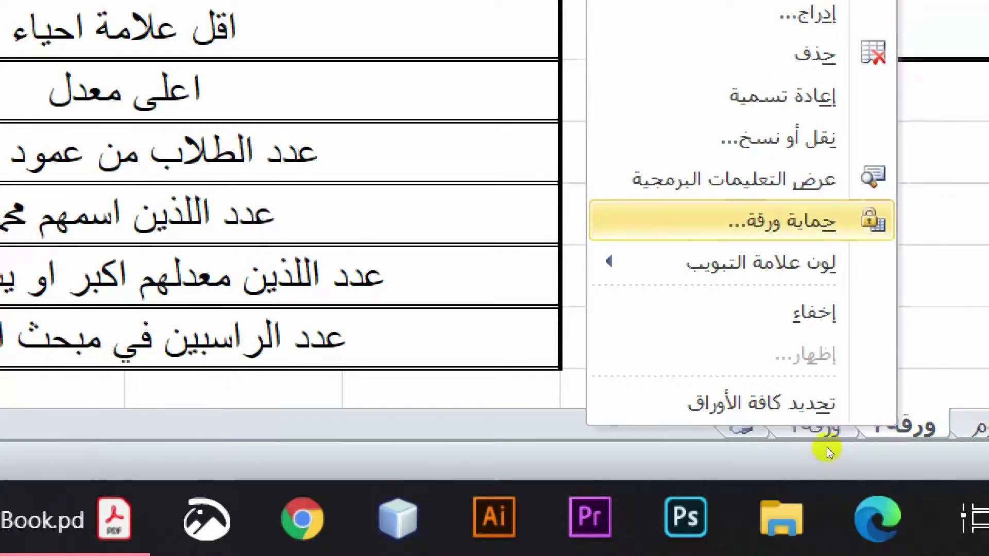
key(Return)
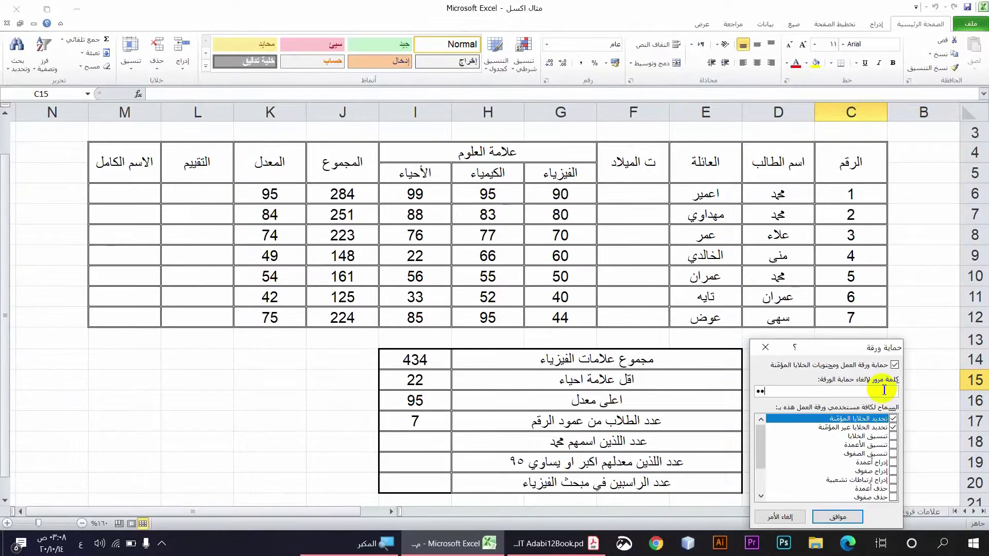
click(837, 516)
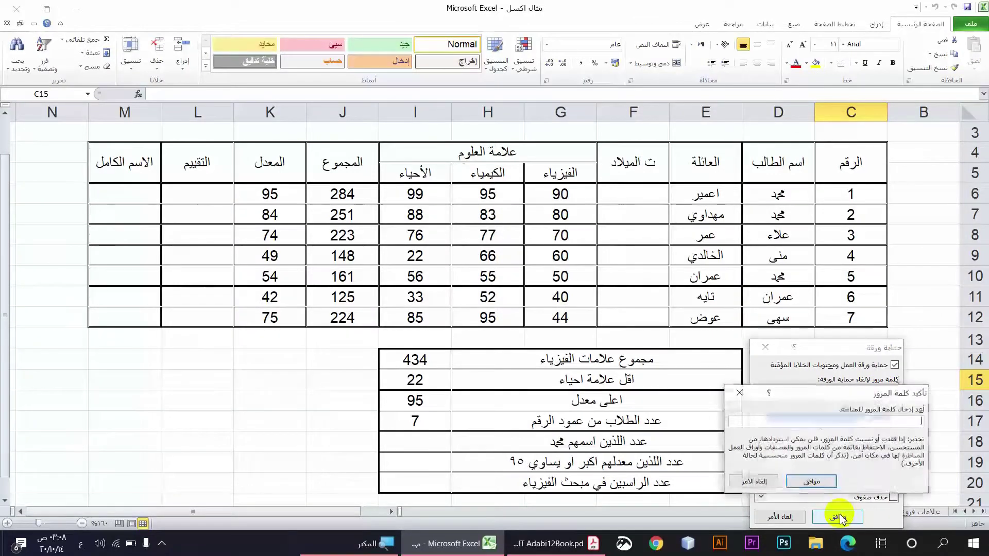
click(837, 483)
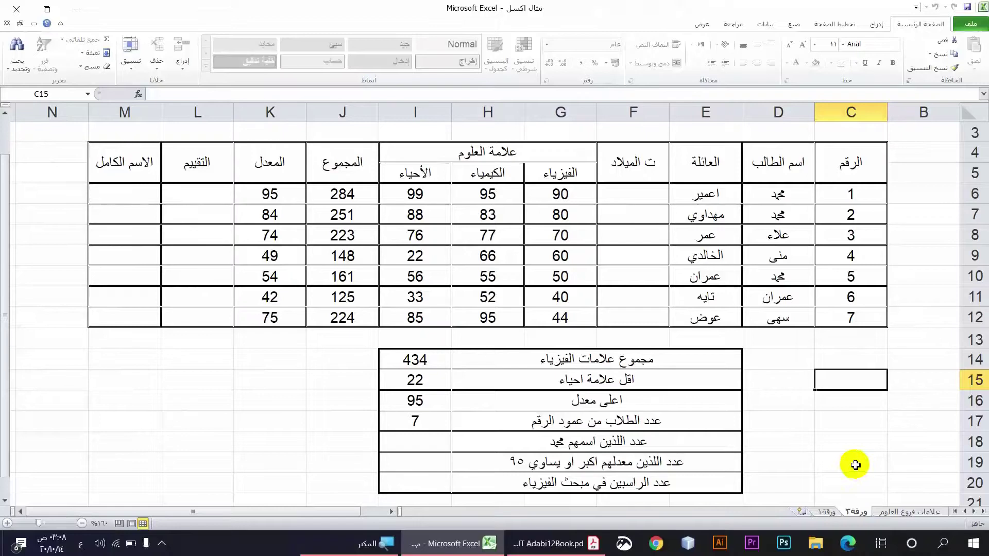
right_click(851, 514)
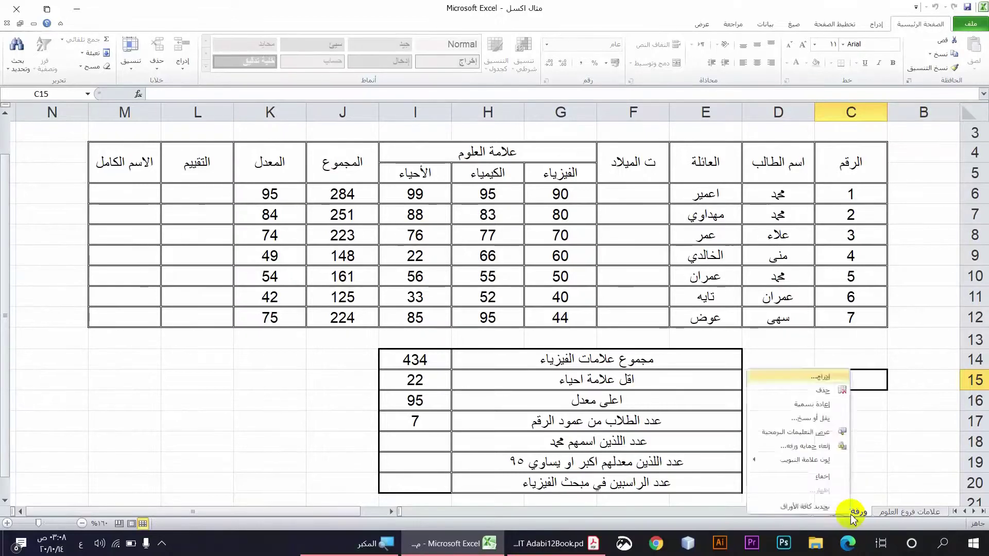
click(561, 332)
click(563, 348)
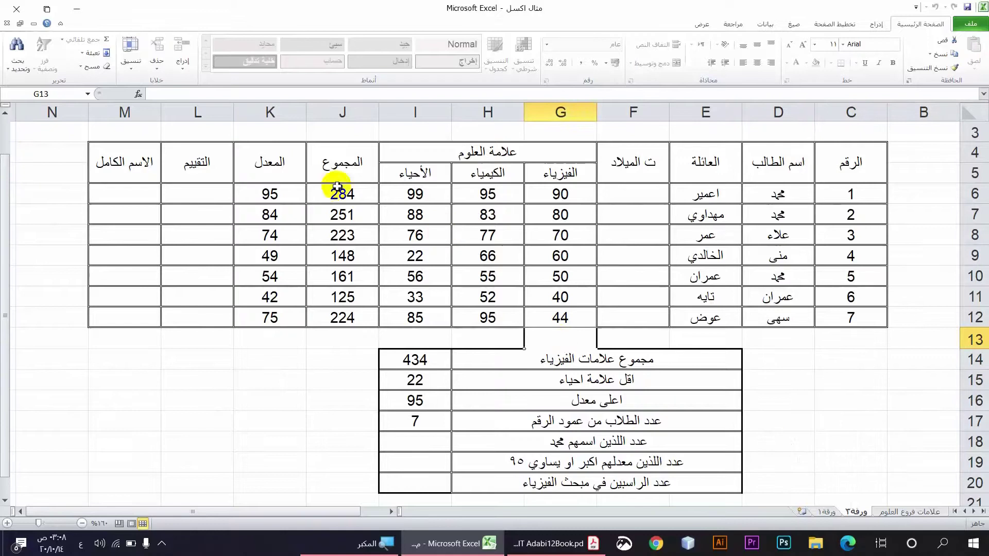
drag(829, 155, 323, 372)
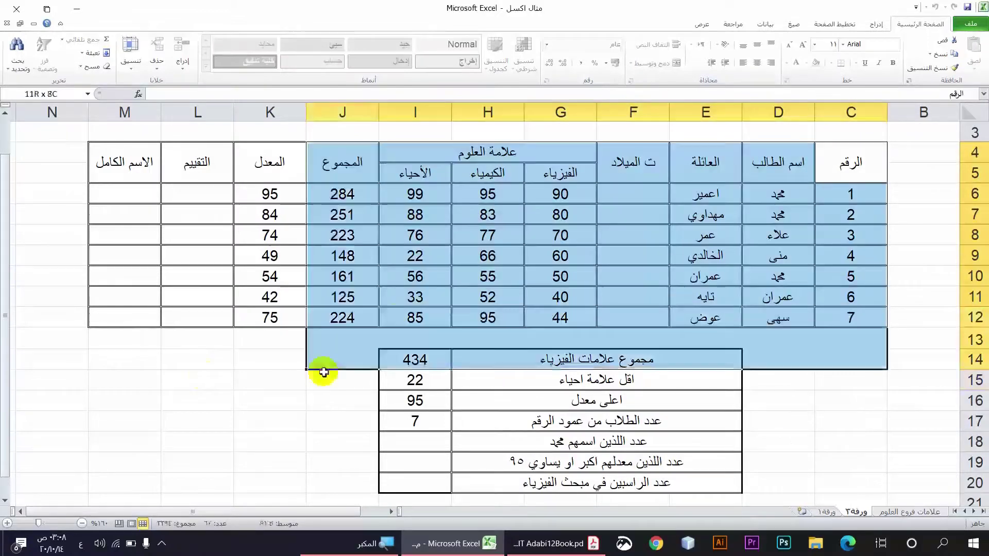
click(137, 384)
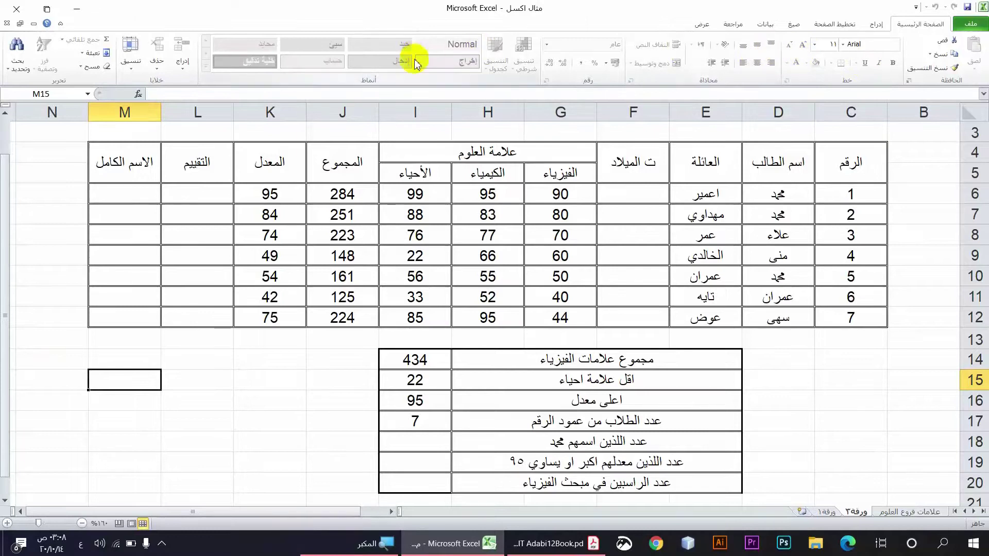
click(203, 256)
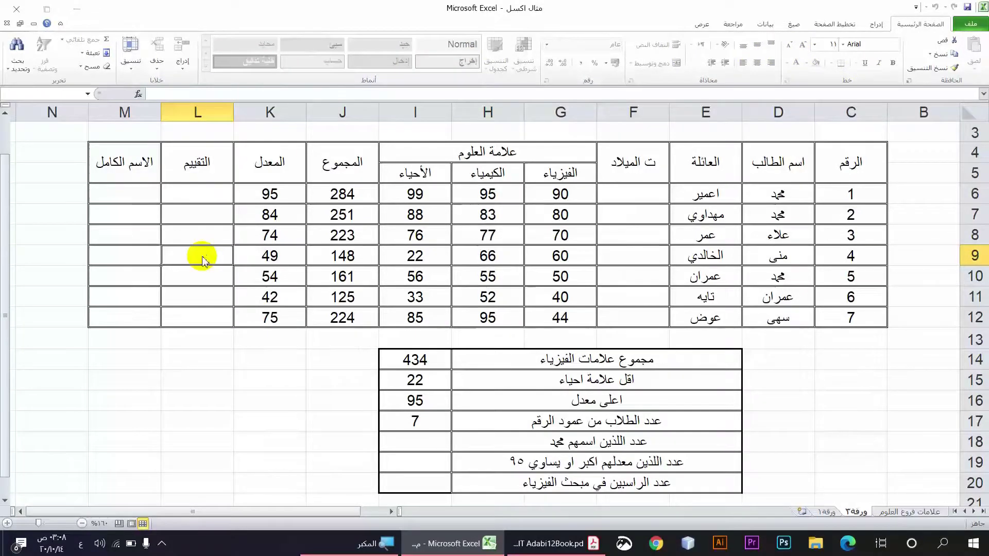
double_click(203, 259)
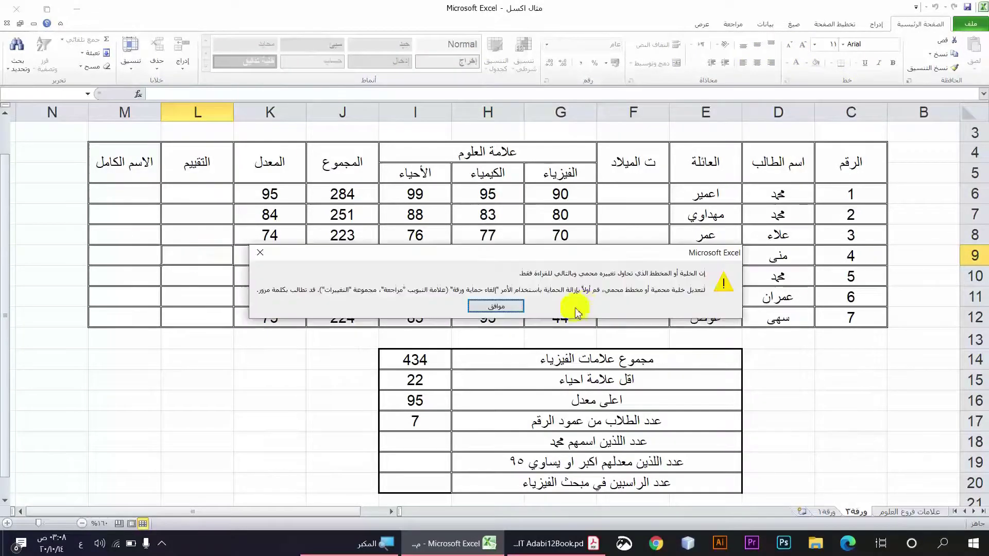
click(485, 310)
click(554, 216)
double_click(552, 215)
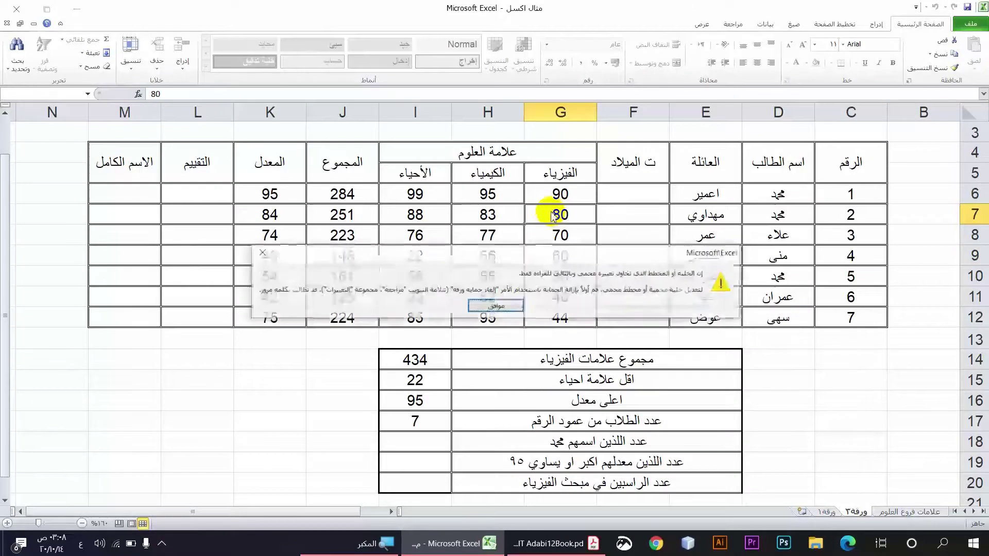
click(517, 308)
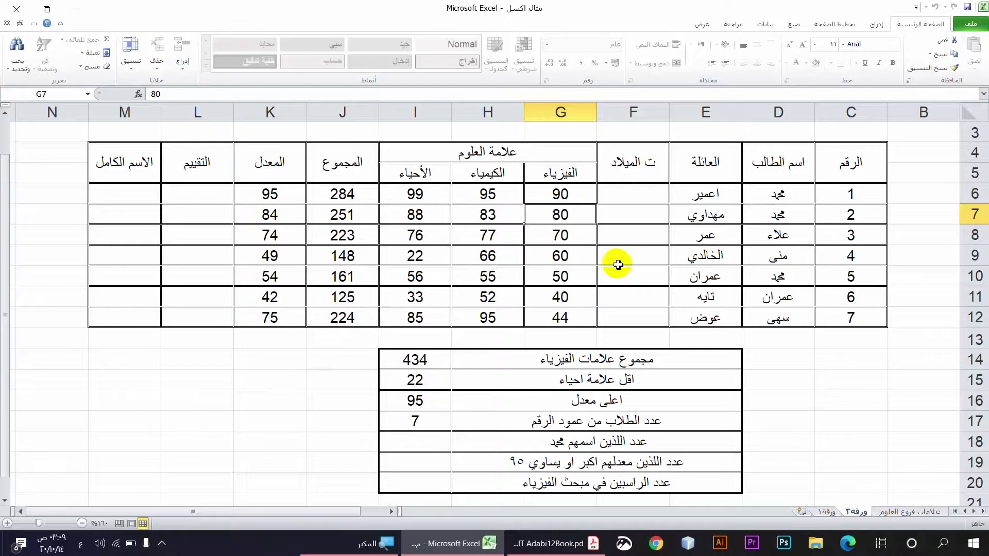
Unprotect sheet ورقة٣ by confirming its password.
right_click(852, 515)
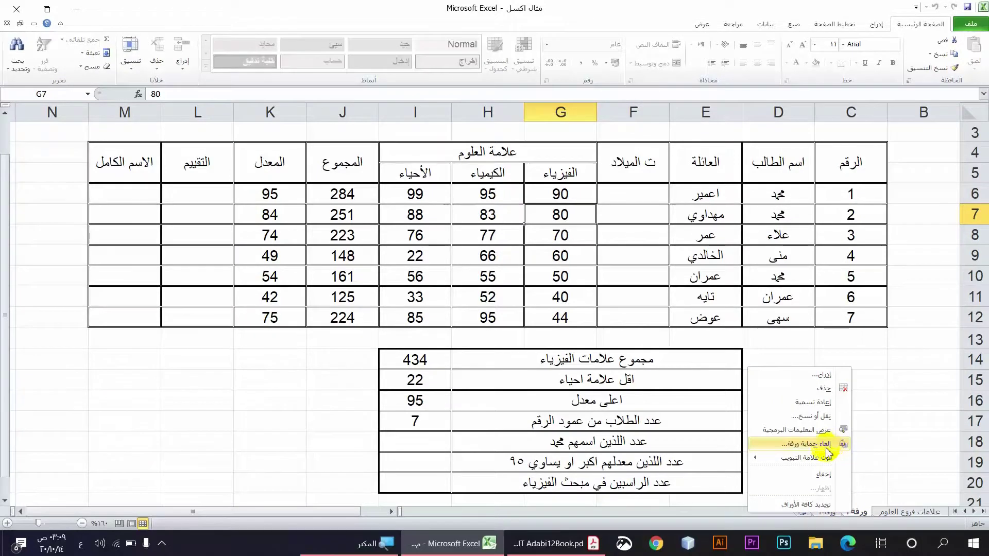
click(826, 447)
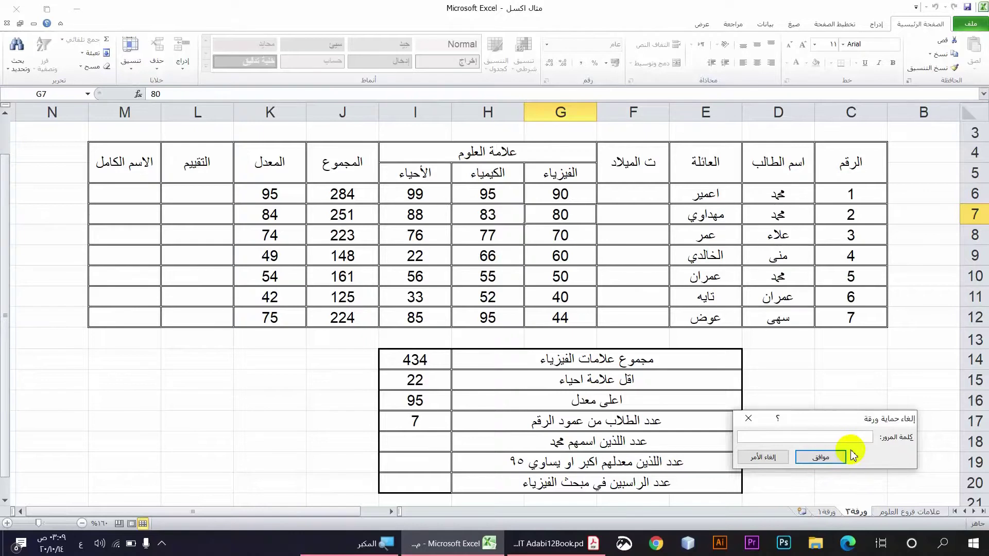
click(850, 455)
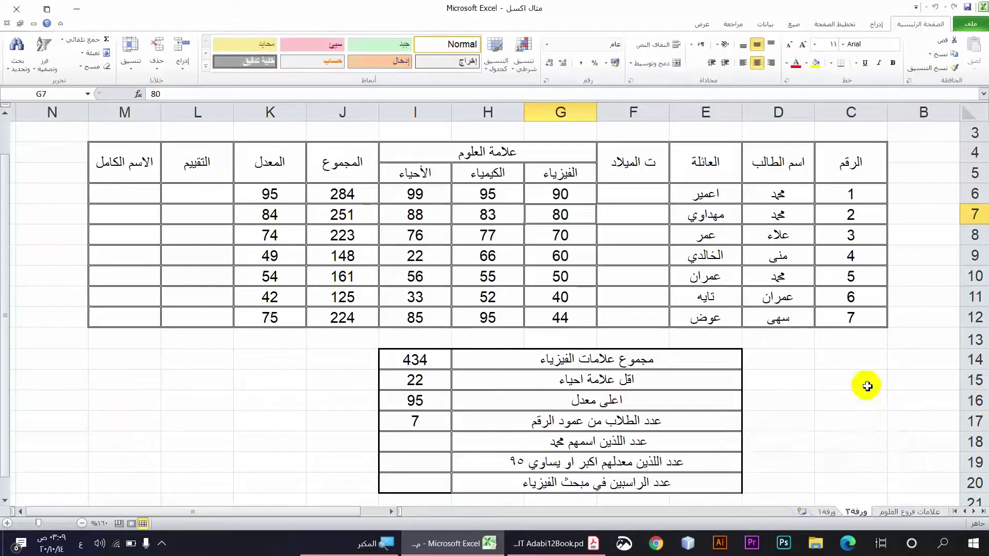
Test editing by typing in F8 and L17, discarding each entry with Esc.
click(639, 235)
text(صصثقص)
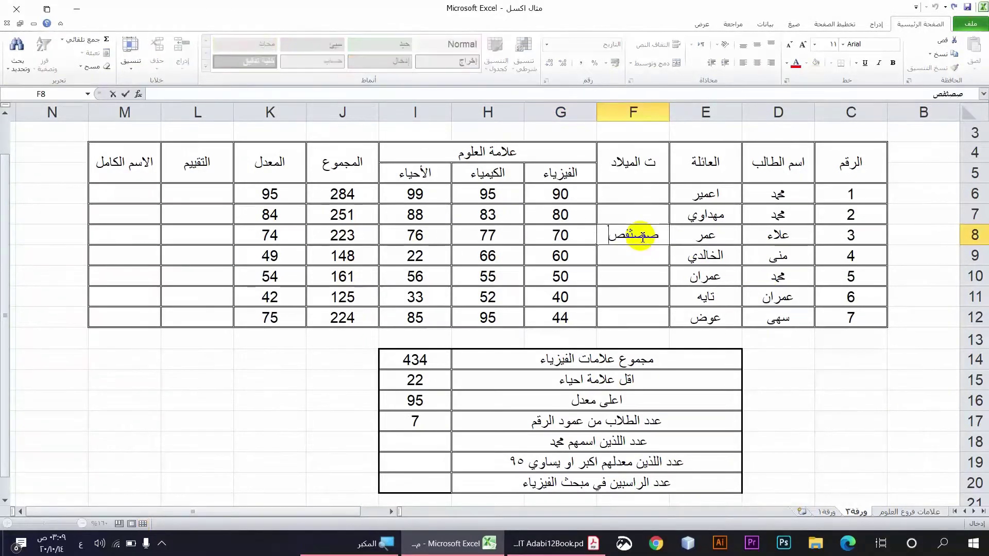
key(Escape)
click(164, 420)
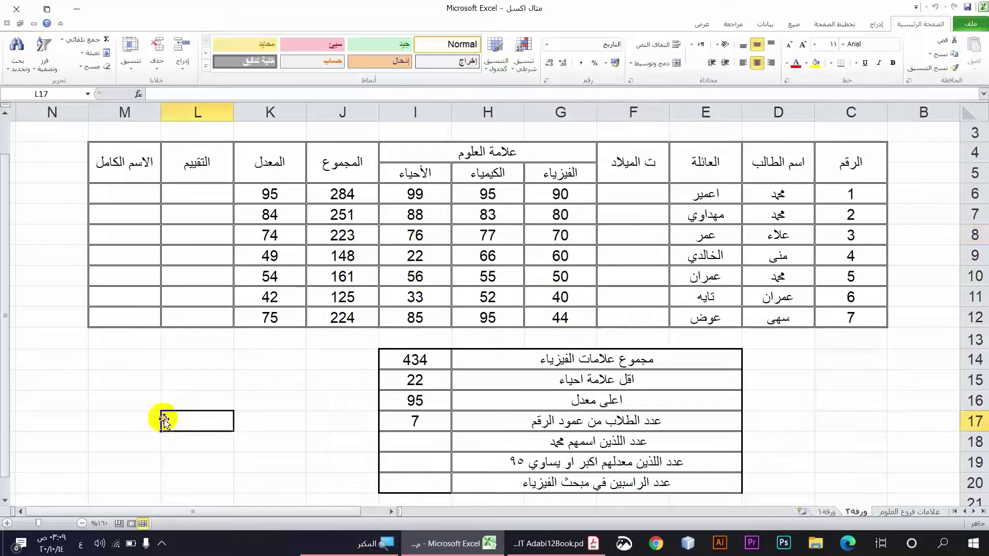
text(شسيبل)
key(Escape)
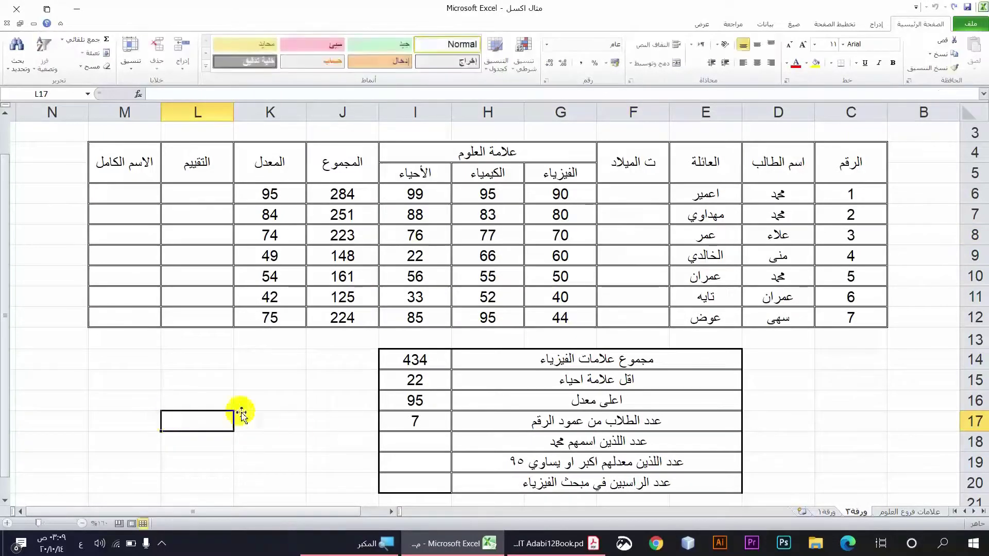
click(319, 405)
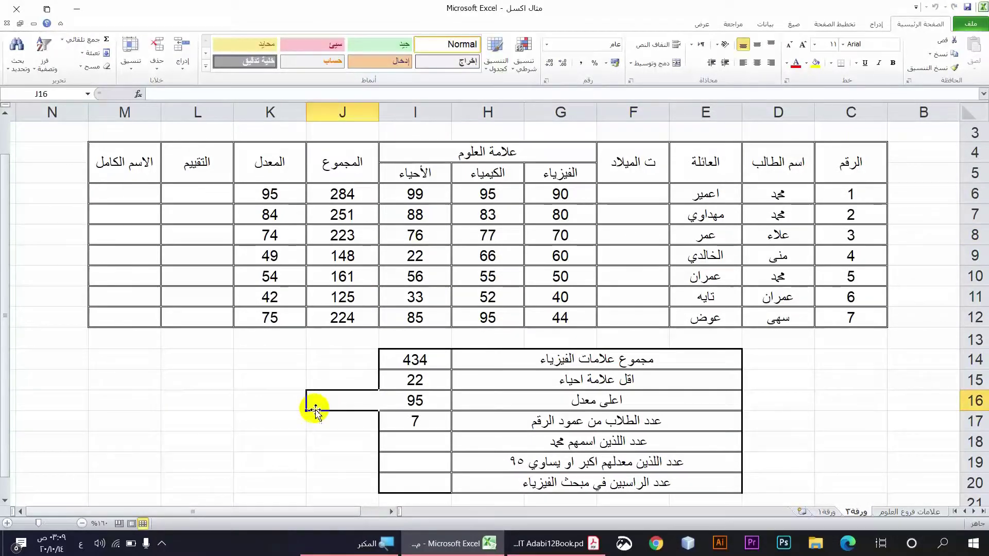
click(207, 382)
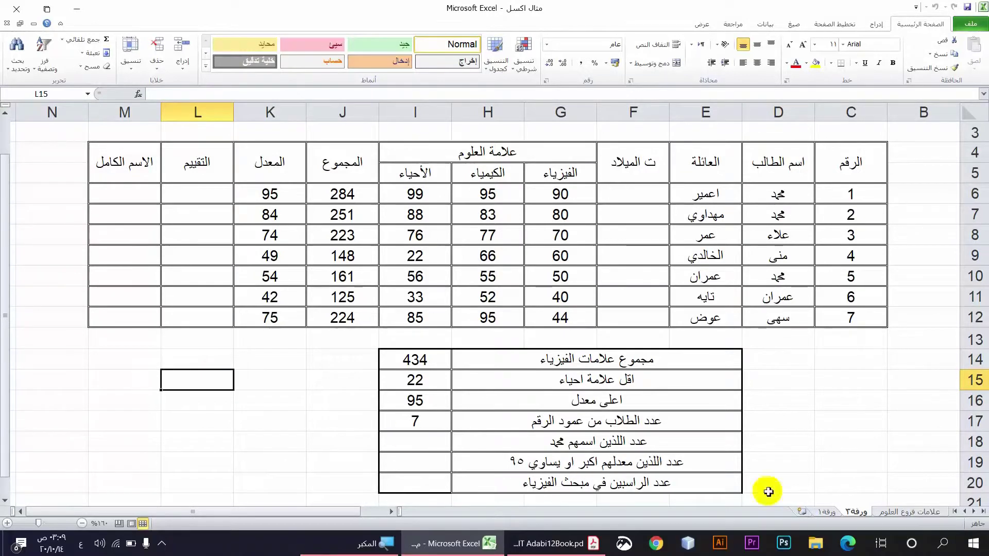
Protect ورقة٣ again with a new password, typed and then confirmed.
right_click(853, 515)
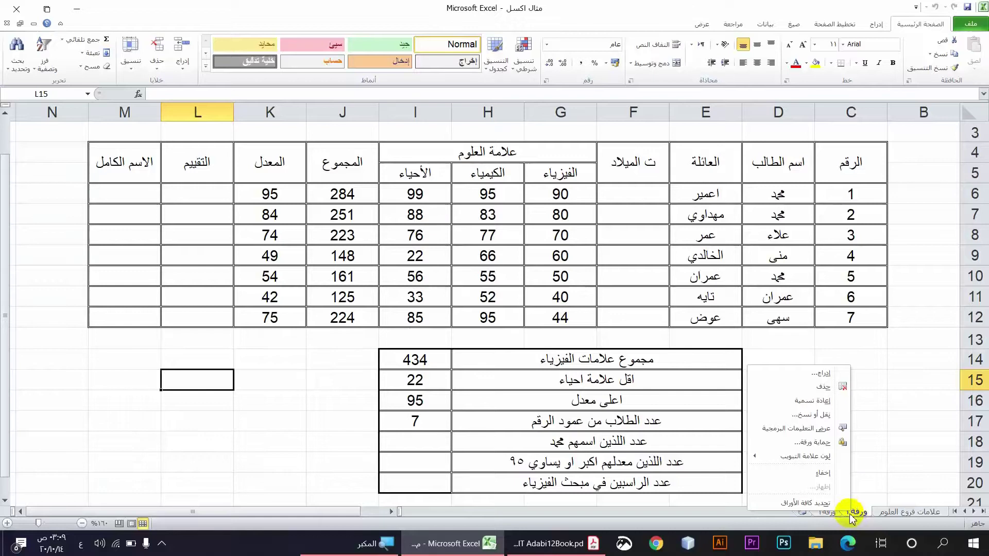
mouse_move(806, 456)
click(830, 443)
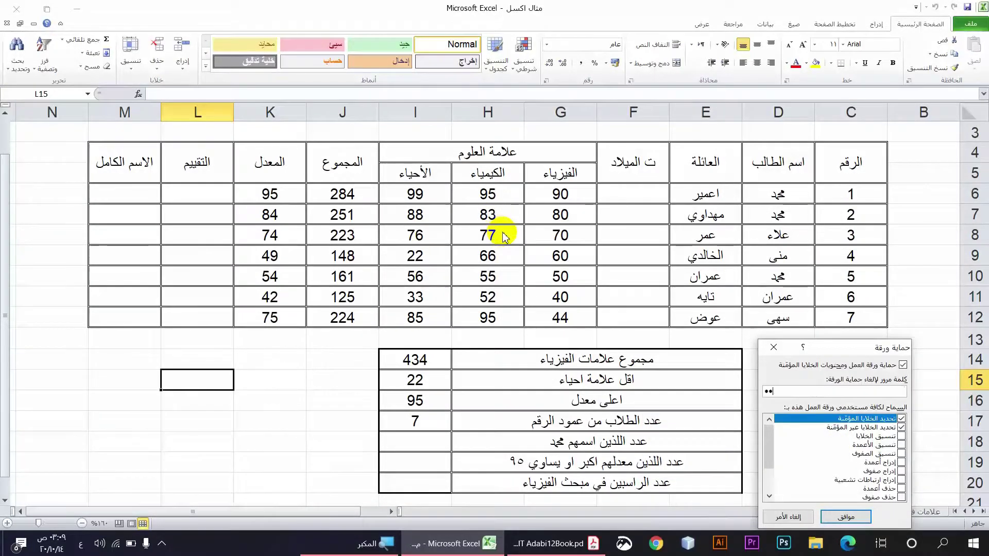
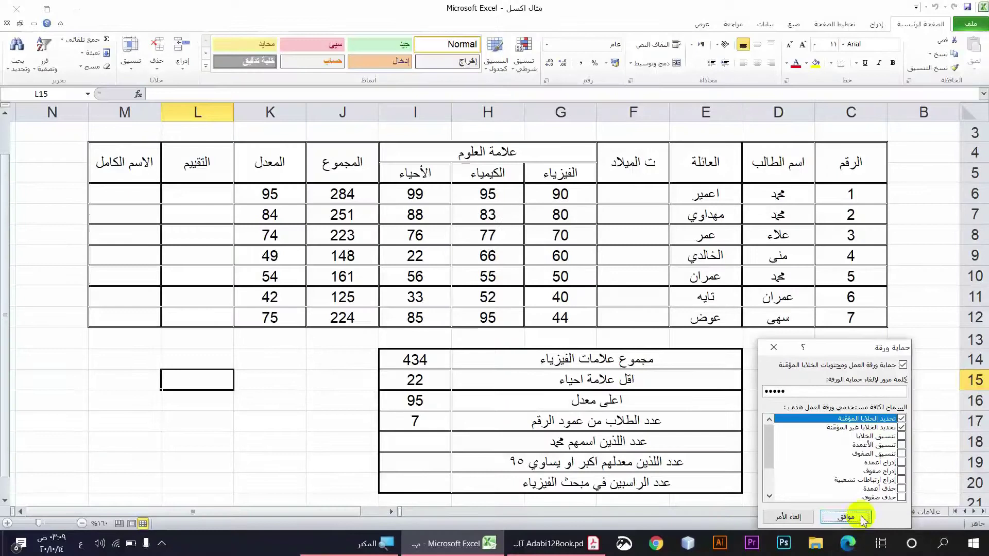
click(863, 520)
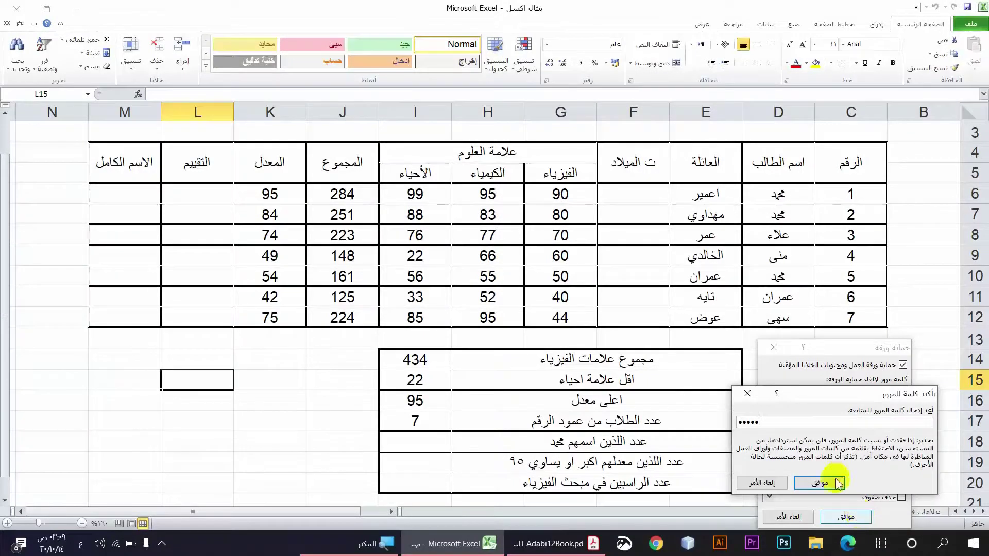
click(818, 481)
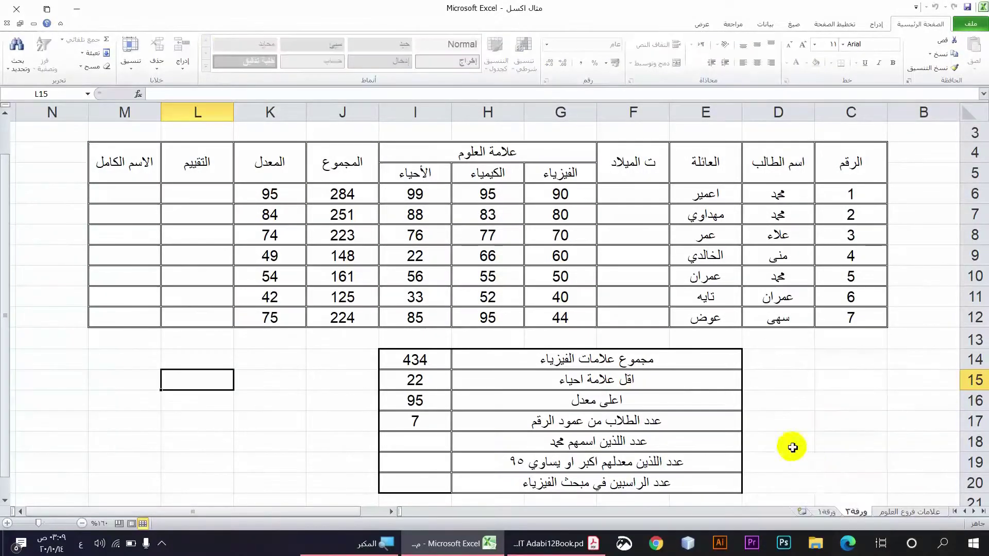
Try editing cell D18 and dismiss the read-only warning.
click(789, 445)
double_click(792, 450)
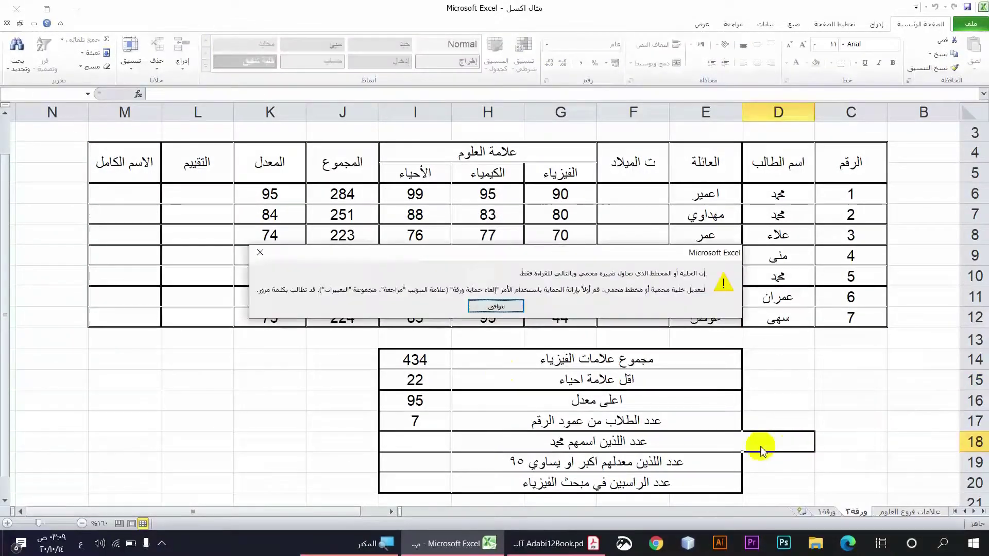
click(482, 308)
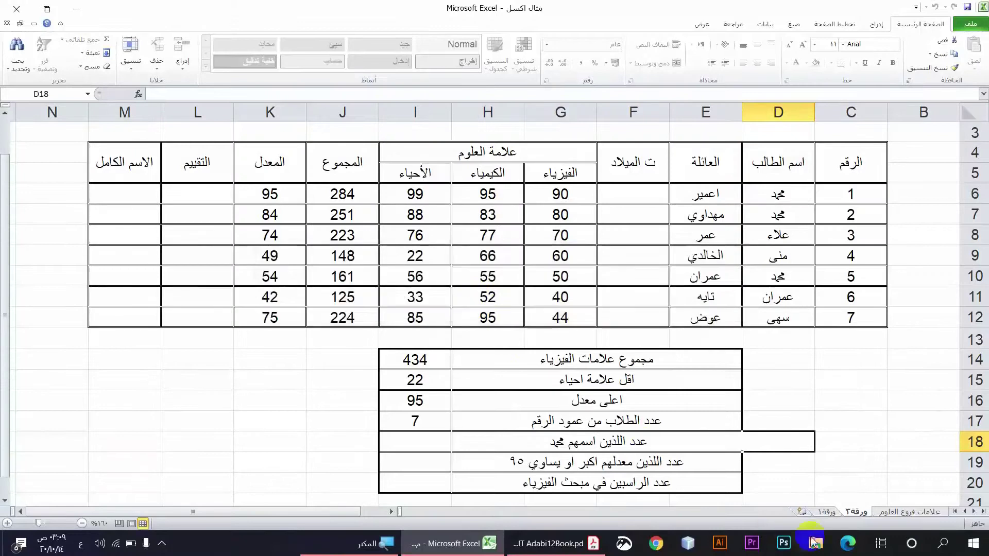
click(856, 520)
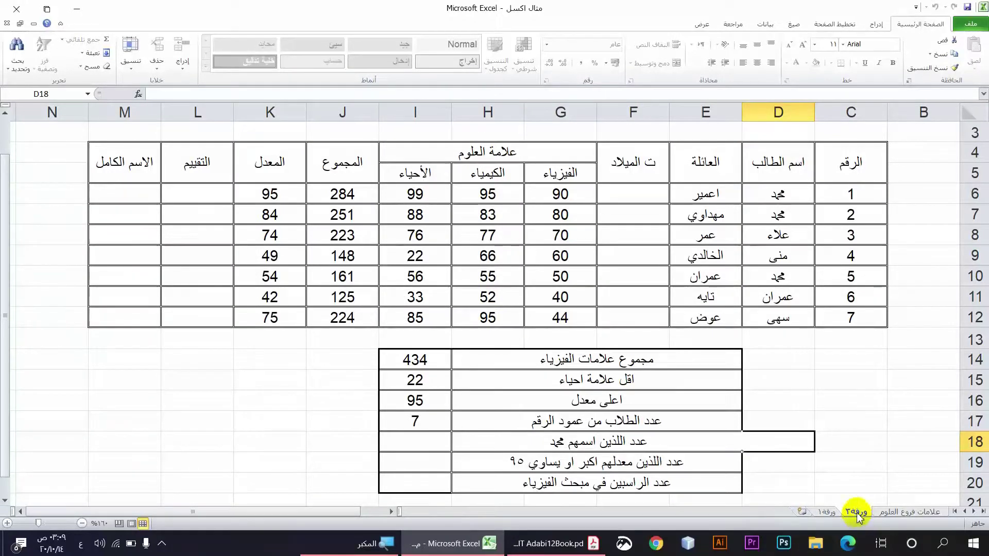
Unprotect the grades sheet by entering its password.
right_click(862, 520)
mouse_move(811, 457)
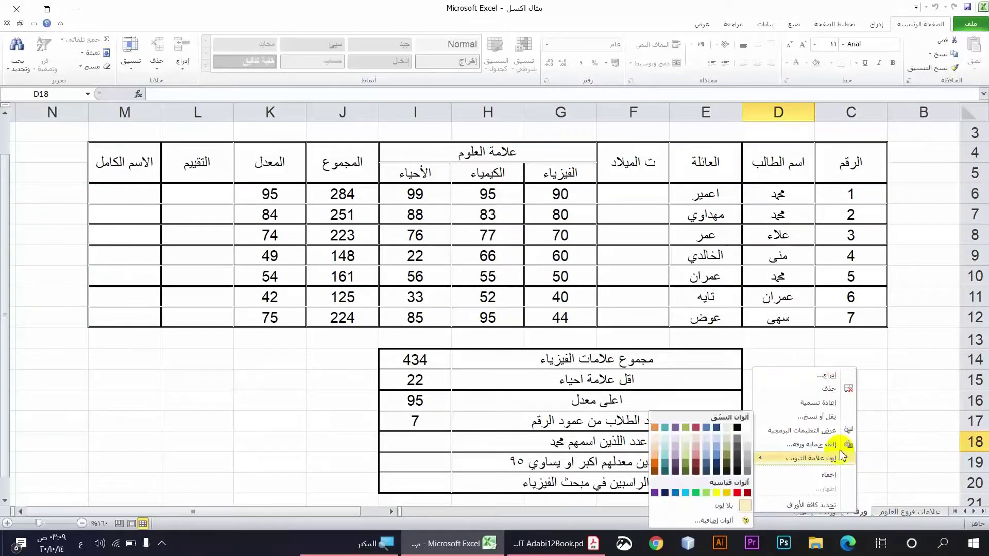
click(844, 444)
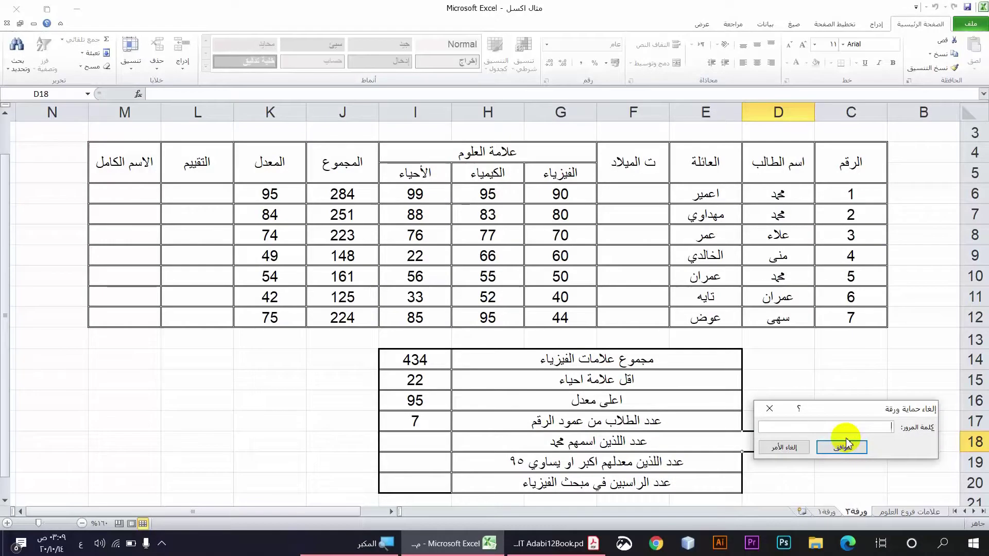
text(5)
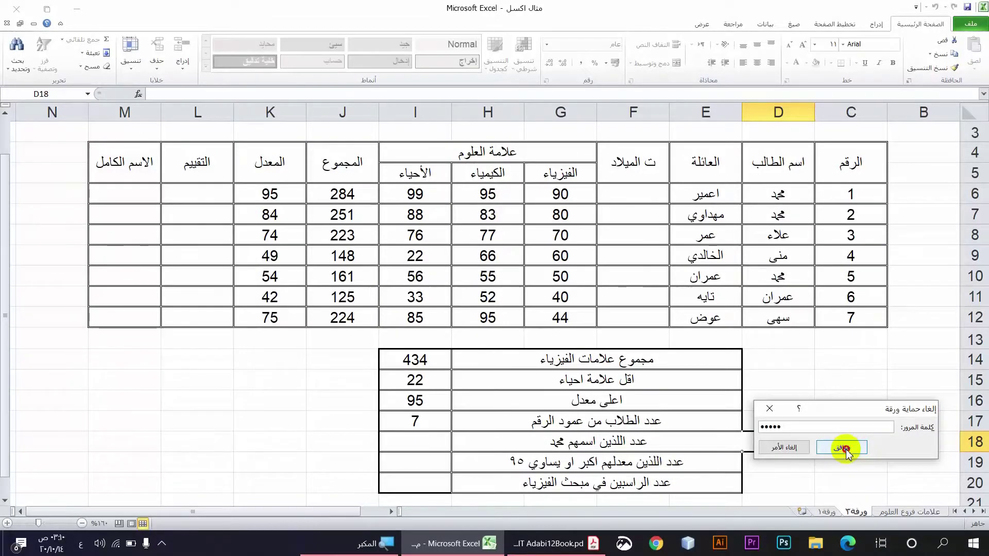
click(847, 448)
click(776, 360)
Test editing by typing in C15, discard the entry, then select L15.
click(834, 380)
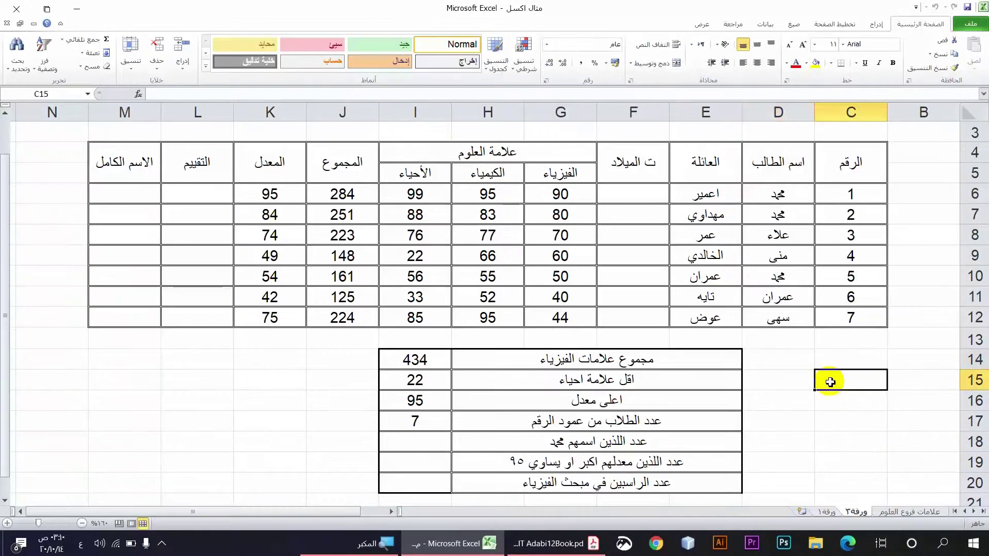
text(ضضص)
key(Escape)
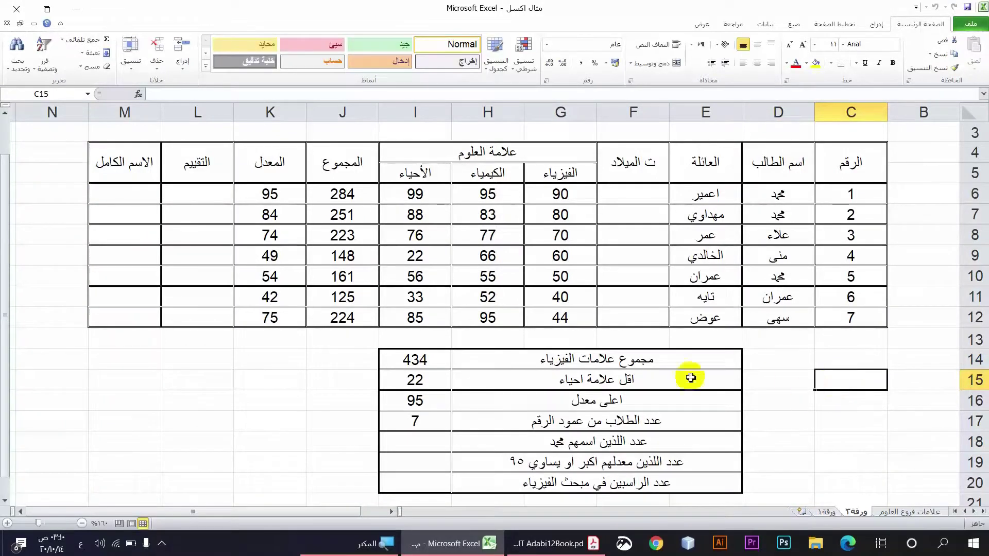
click(195, 376)
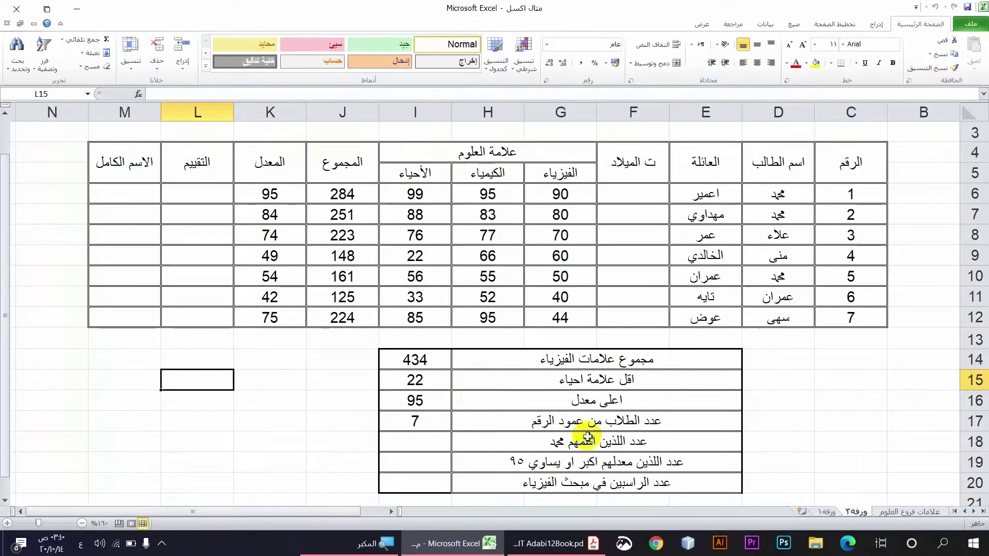
Switch to sheet ورقة١ and select the averages I7:I13.
click(829, 517)
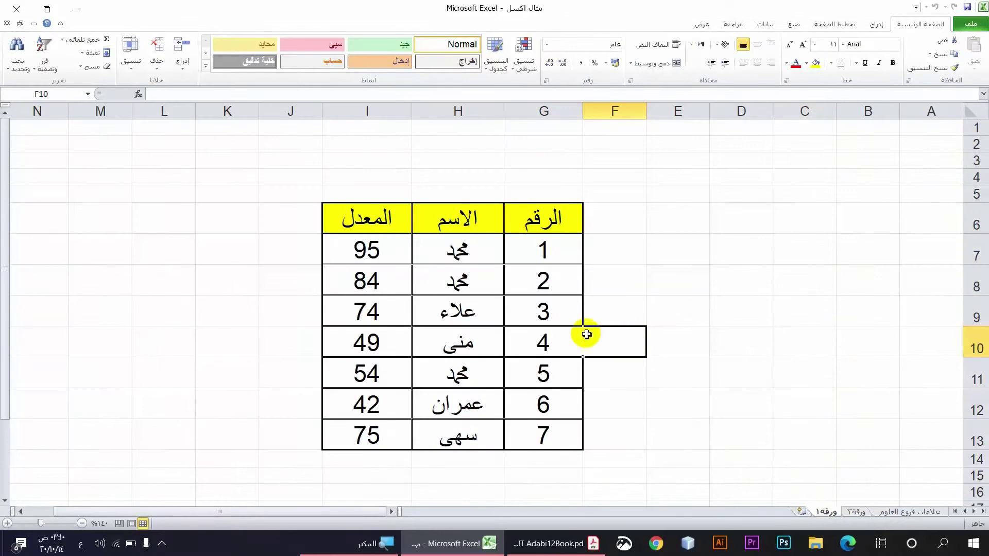
click(351, 253)
drag(351, 253, 370, 435)
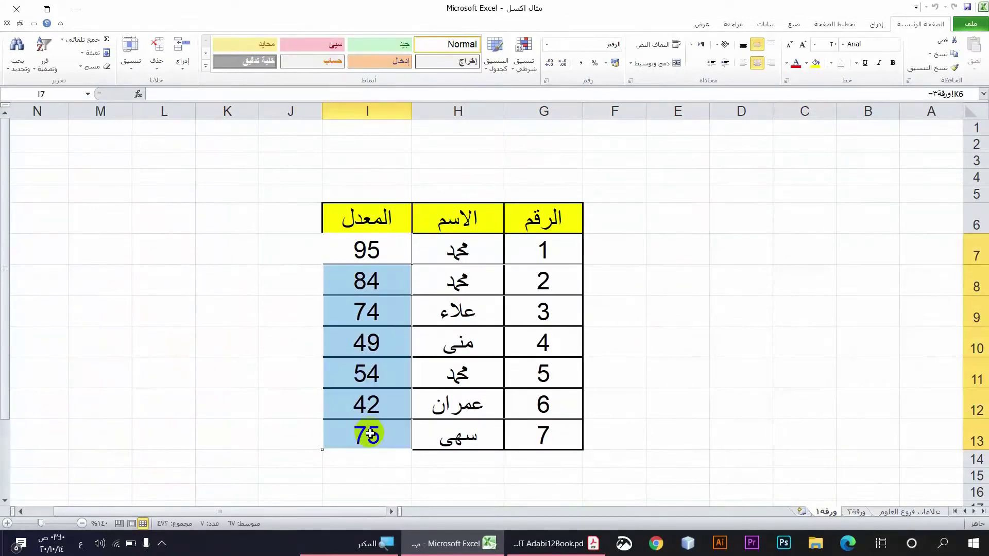
click(572, 342)
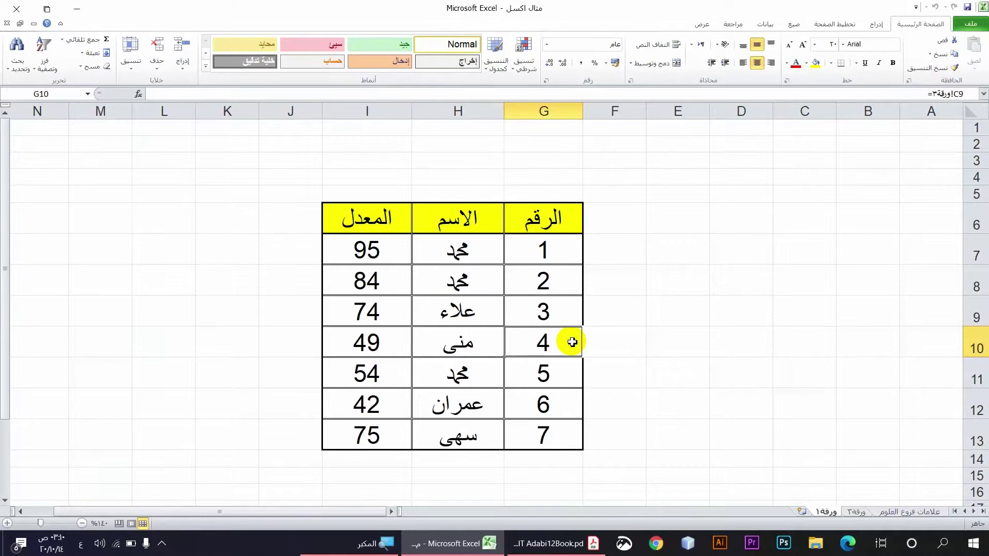
Reselect averages I7:I13 and names H8:H13, then select the whole sheet.
drag(376, 247, 405, 434)
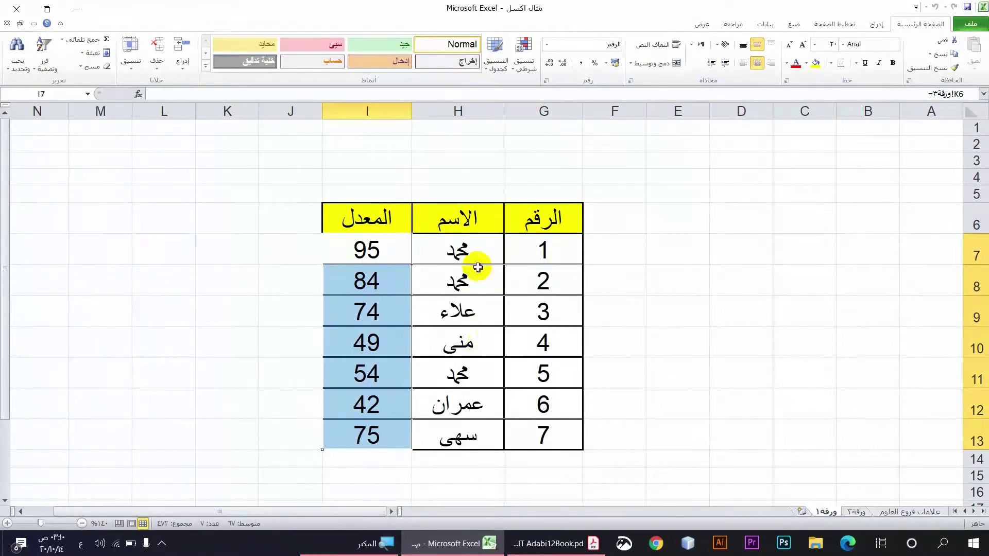
drag(470, 268, 475, 436)
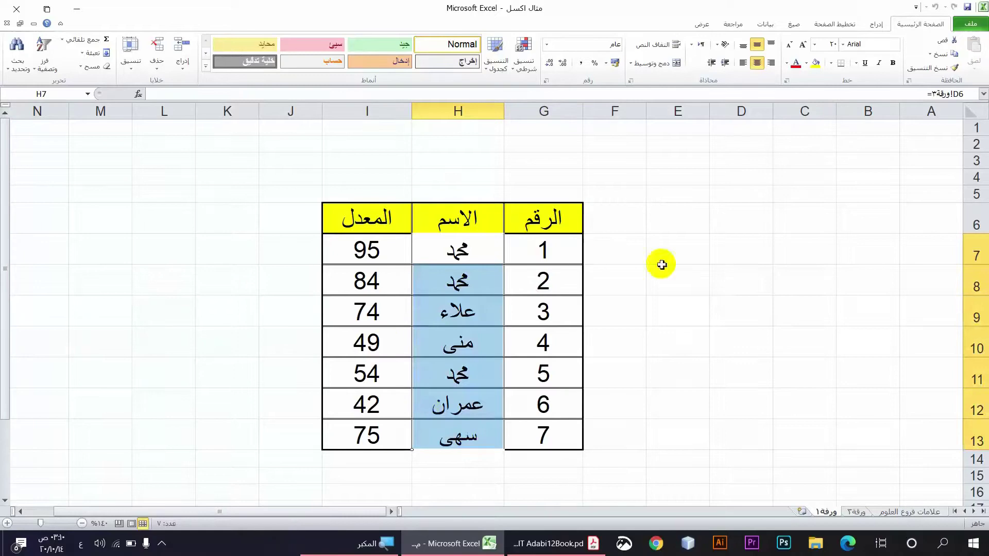
click(719, 279)
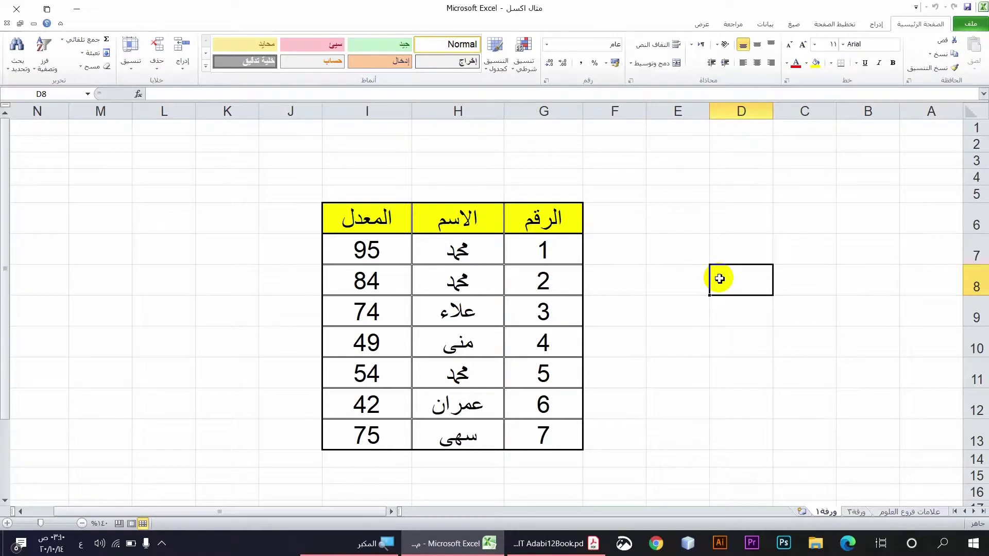
key(ctrl+a)
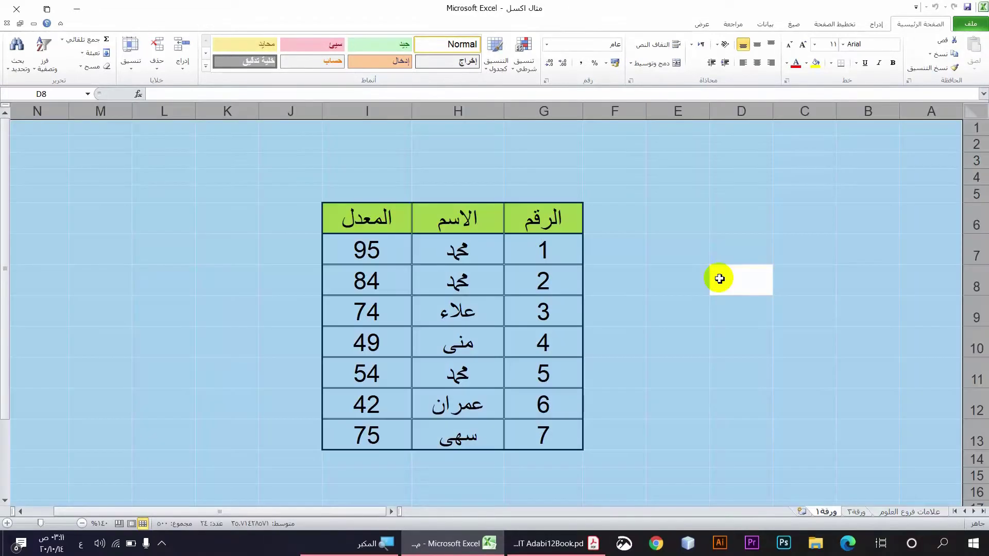
Select all cells on ورقة١ and clear Locked in Format Cells > Protection.
click(719, 278)
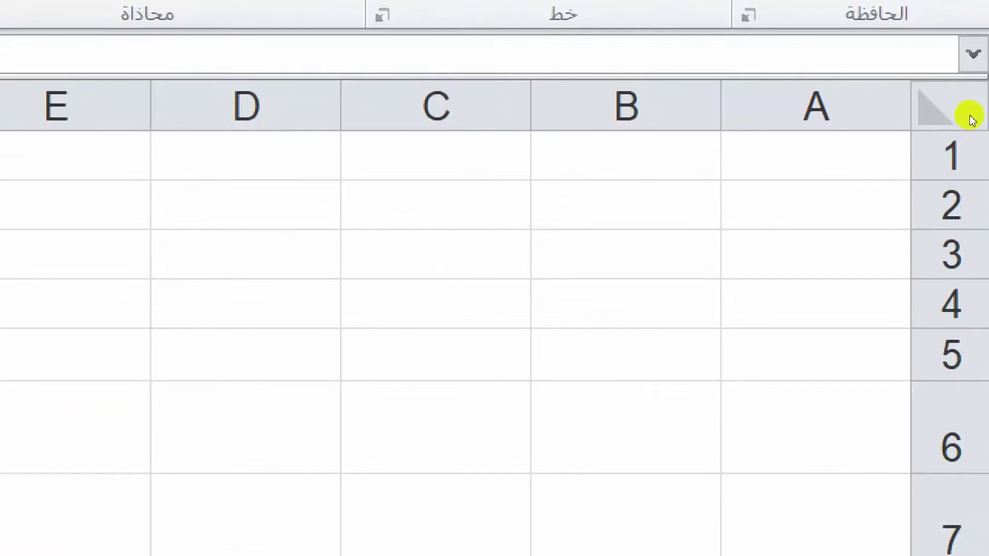
click(971, 117)
click(973, 114)
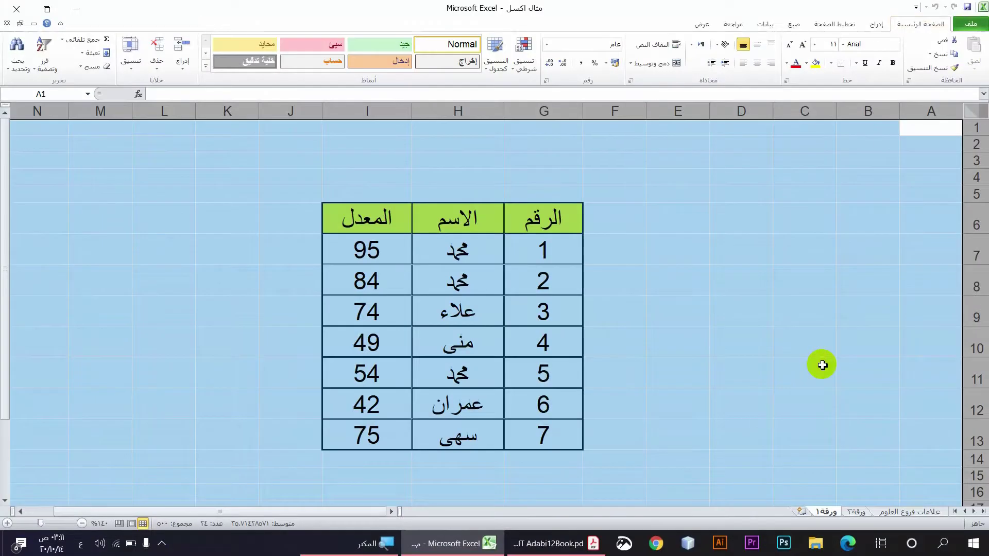
key(alt)
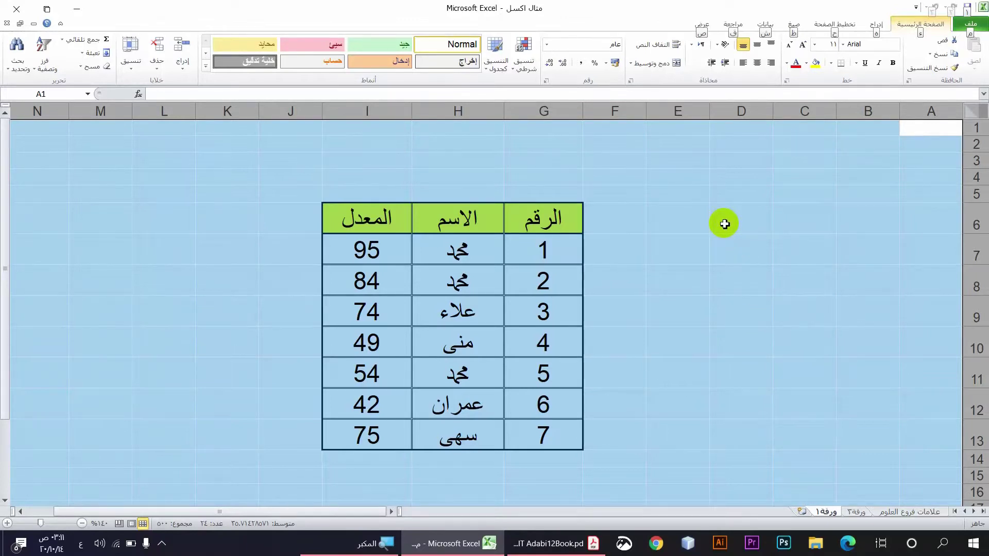
right_click(725, 224)
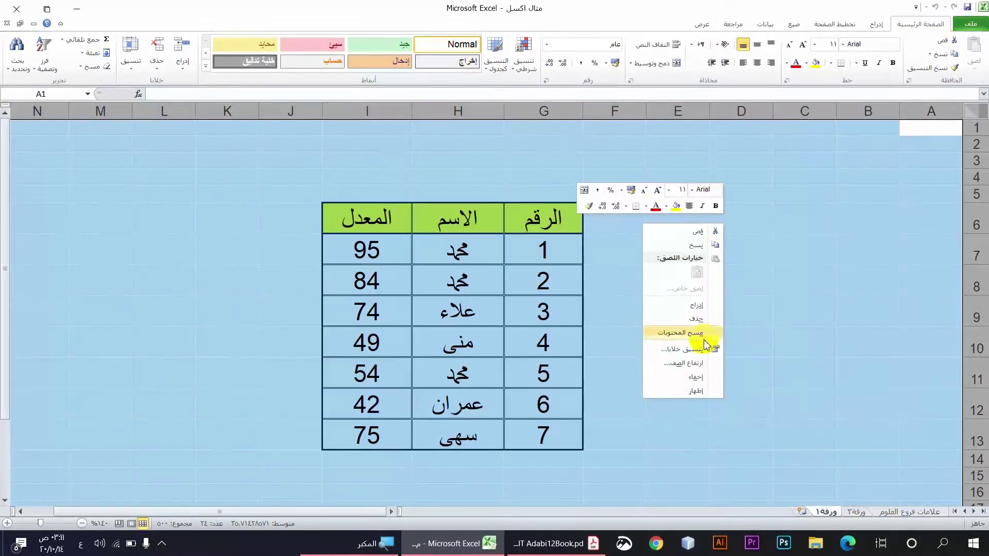
click(710, 350)
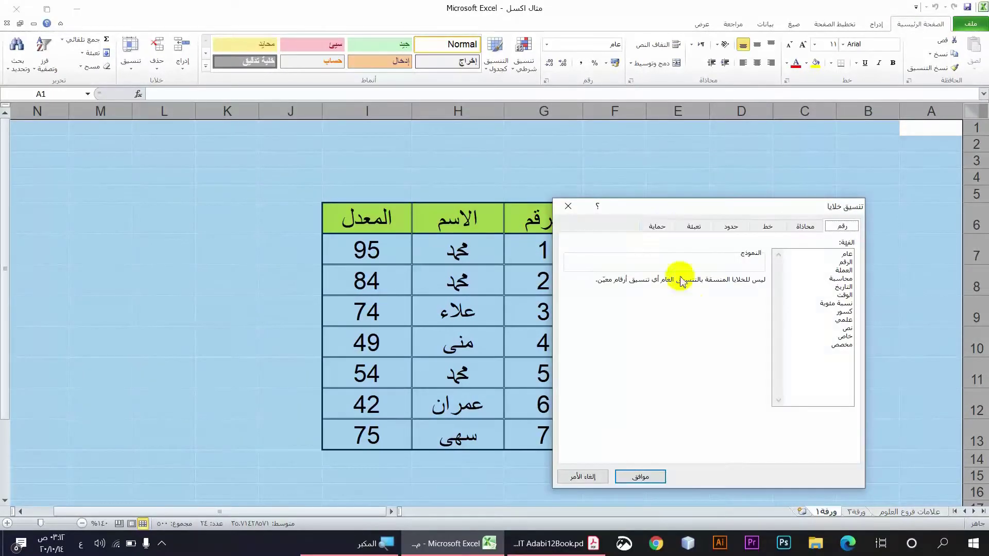
click(661, 225)
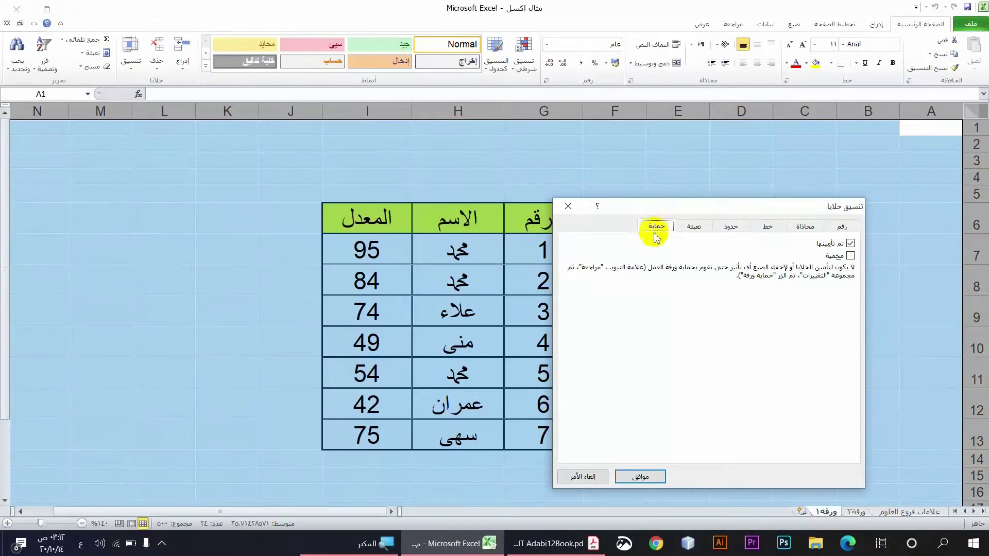
click(654, 226)
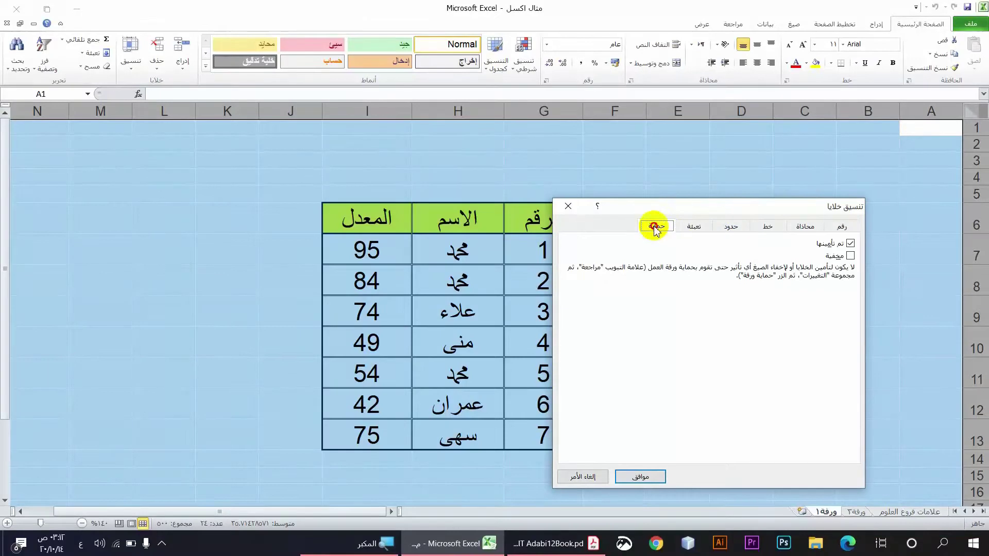
click(850, 243)
click(650, 478)
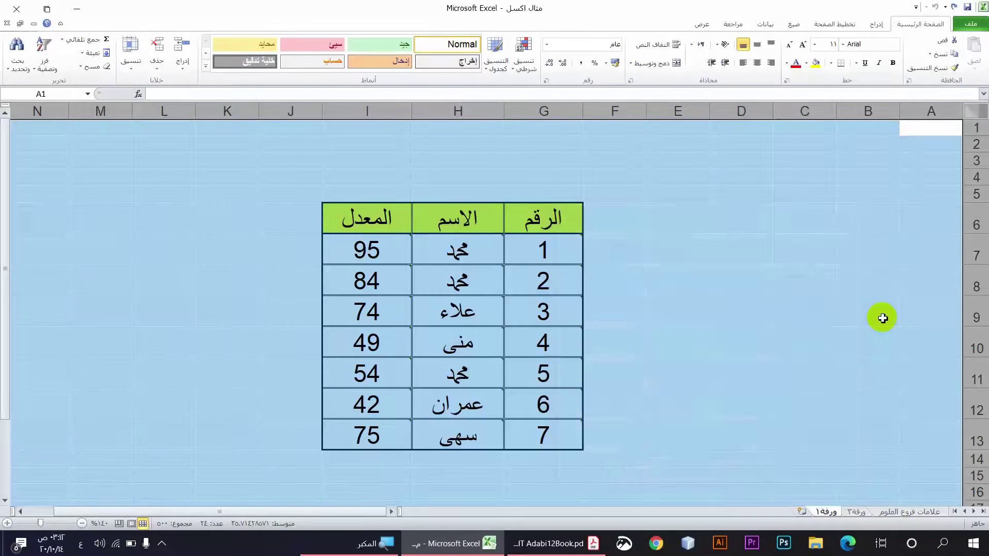
click(877, 322)
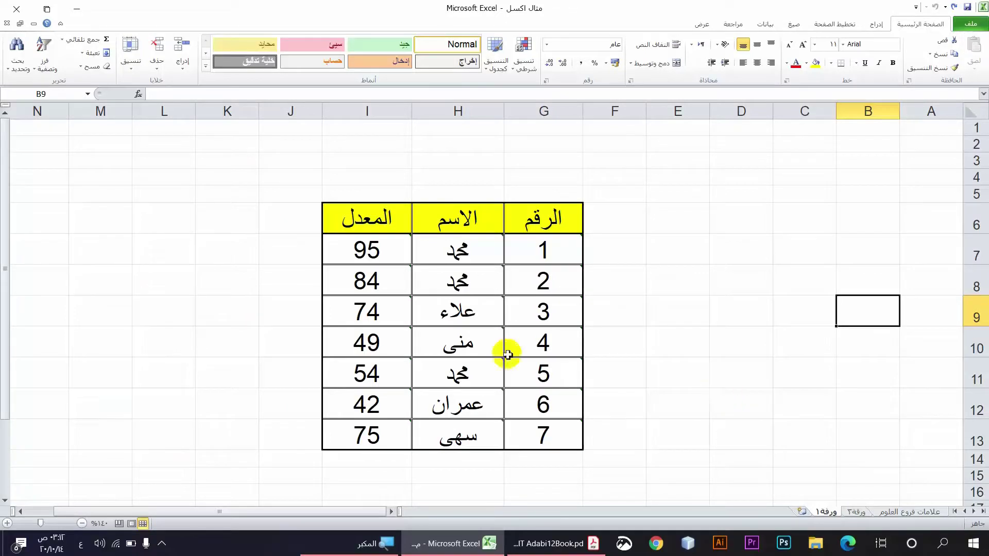
Select averages I7:I13 and turn on Locked in Format Cells > Protection.
mouse_move(389, 249)
mouse_down()
mouse_move(363, 439)
mouse_move(374, 441)
mouse_up()
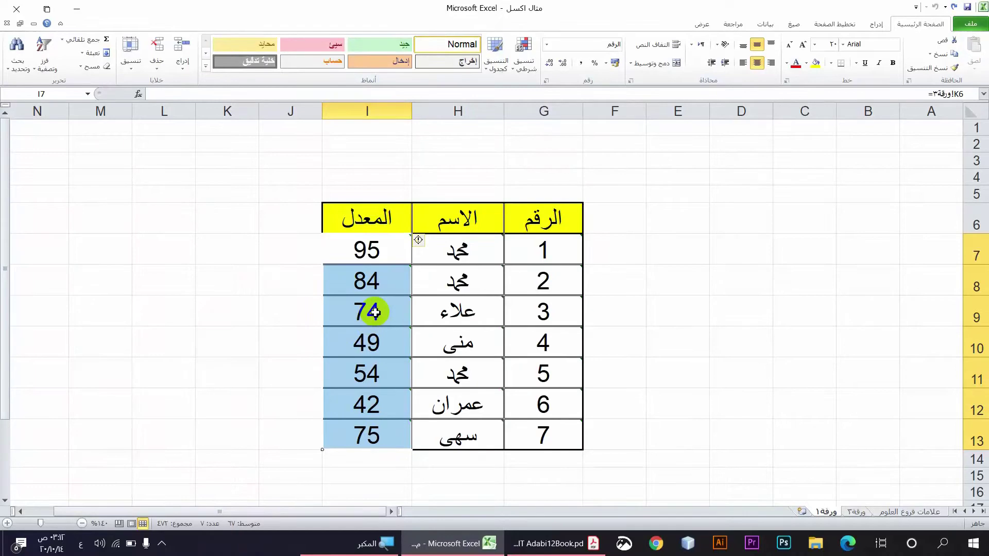
right_click(373, 311)
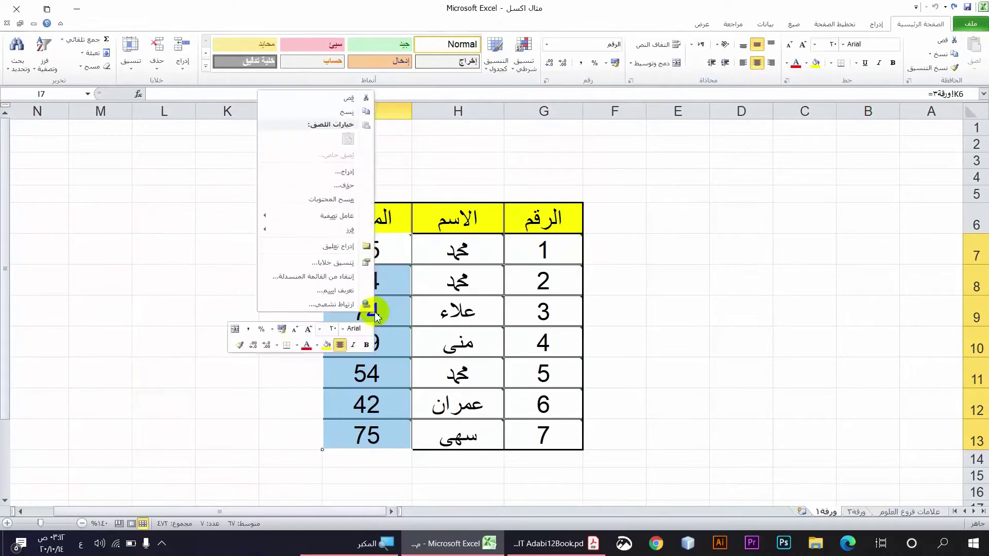
click(359, 267)
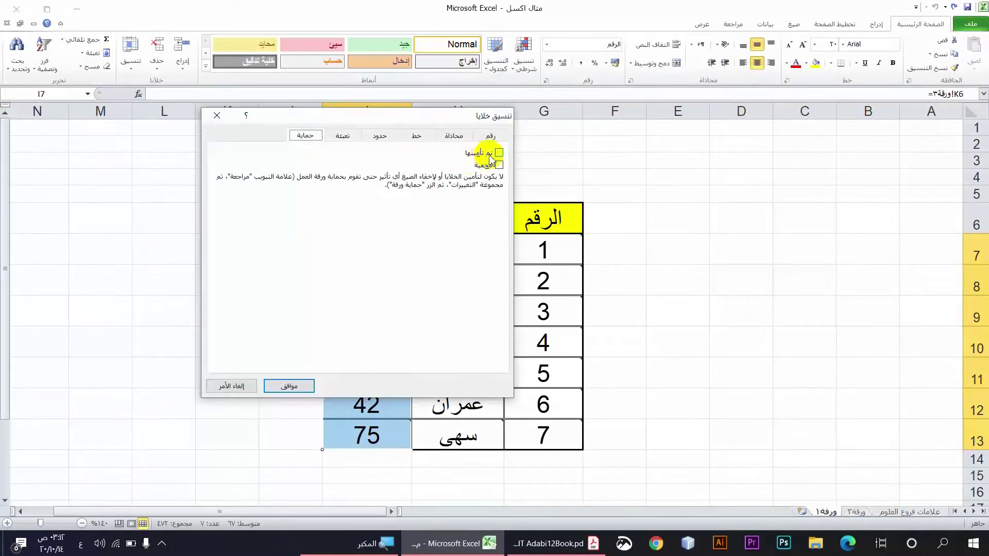
click(498, 153)
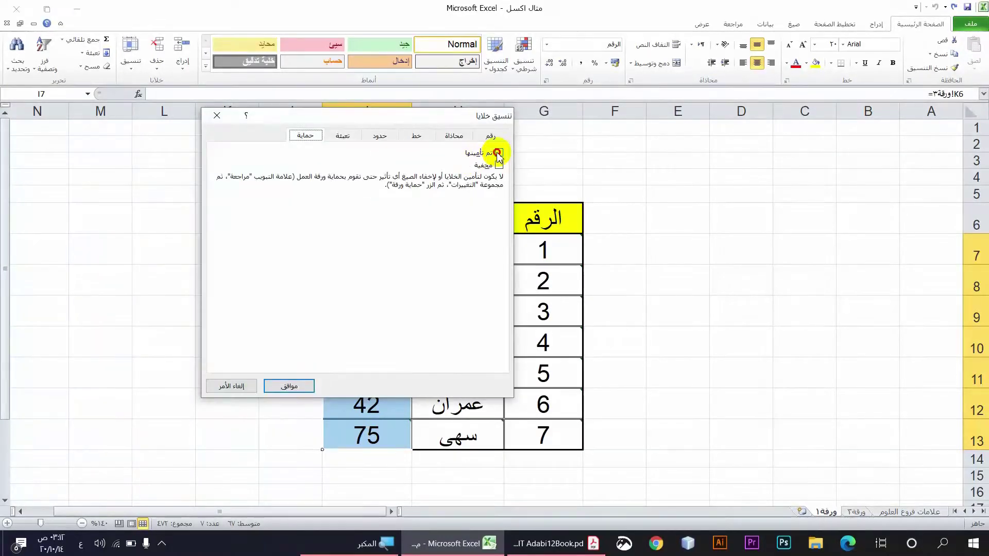
click(290, 388)
click(639, 414)
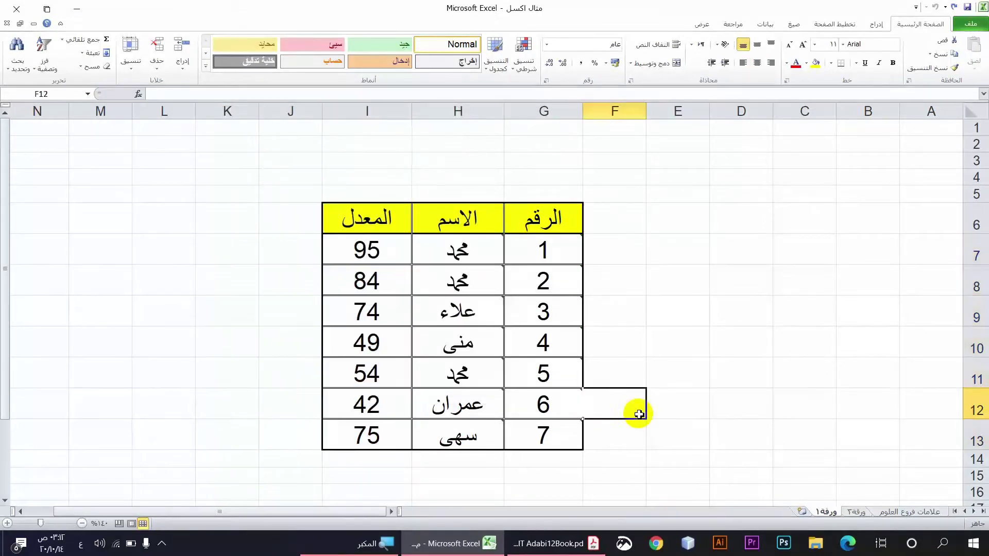
Protect sheet ورقة١ with a password, entering it and its confirmation.
right_click(825, 515)
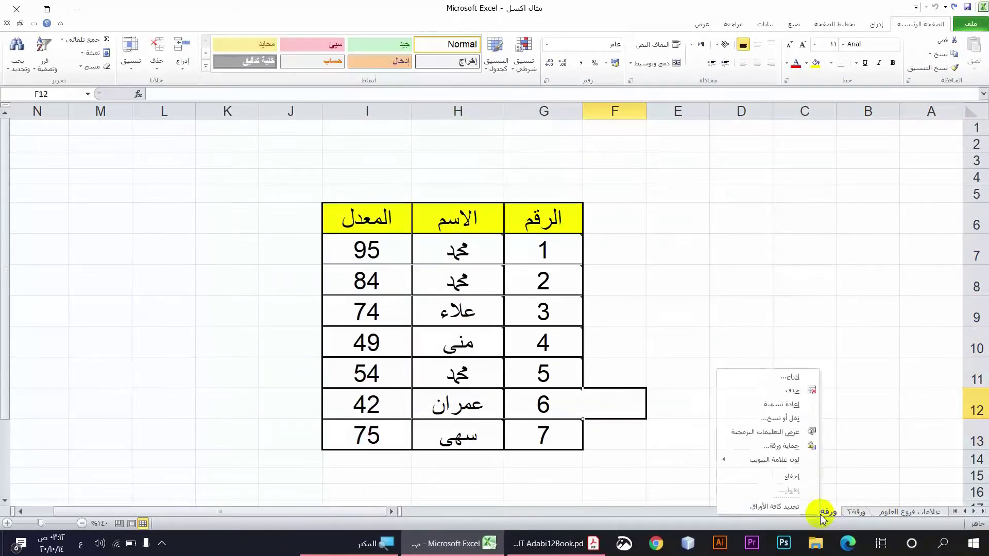
click(796, 446)
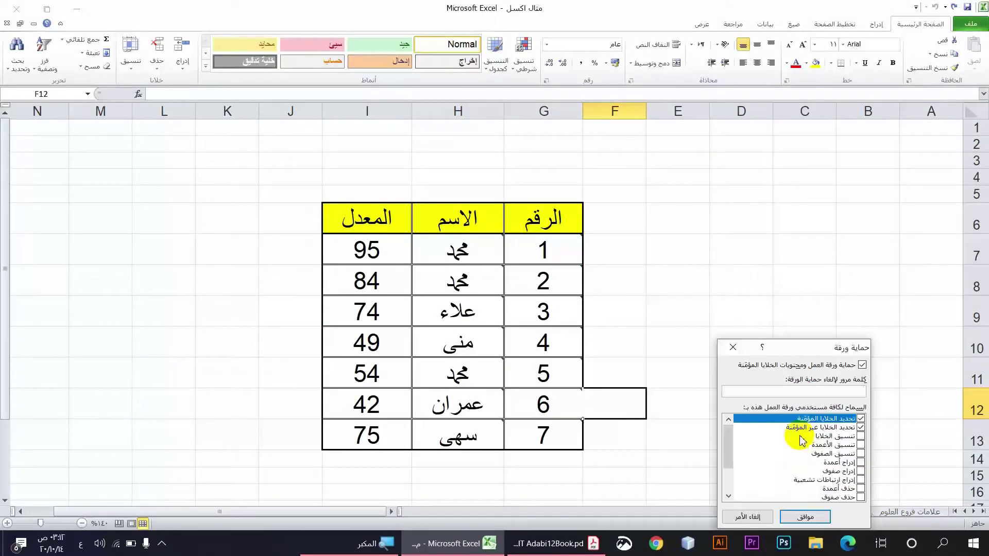
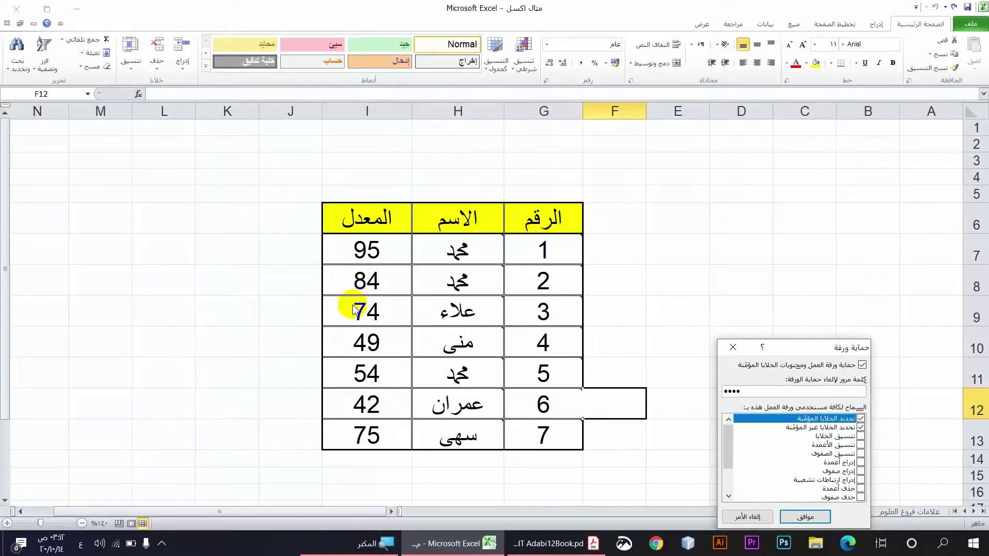
click(791, 517)
text(1)
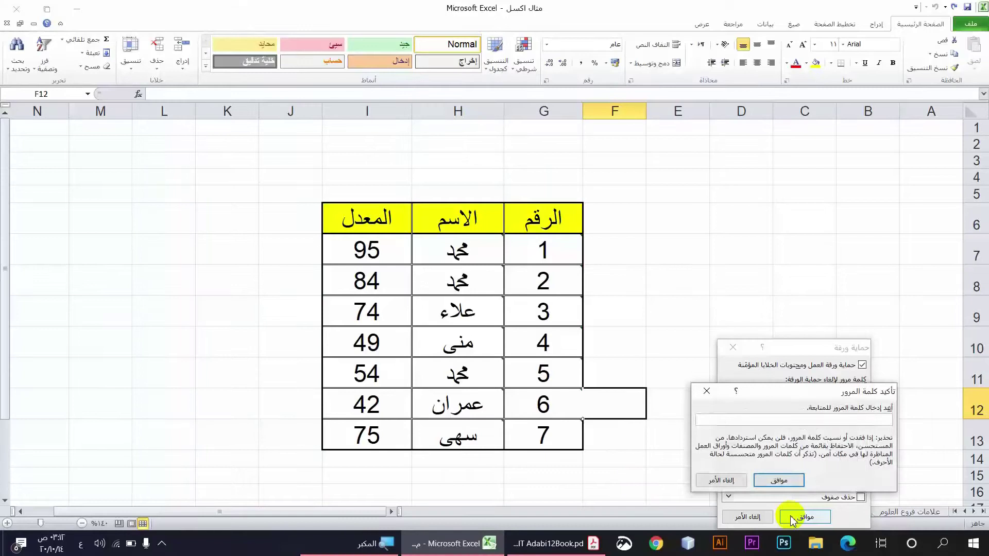
click(778, 480)
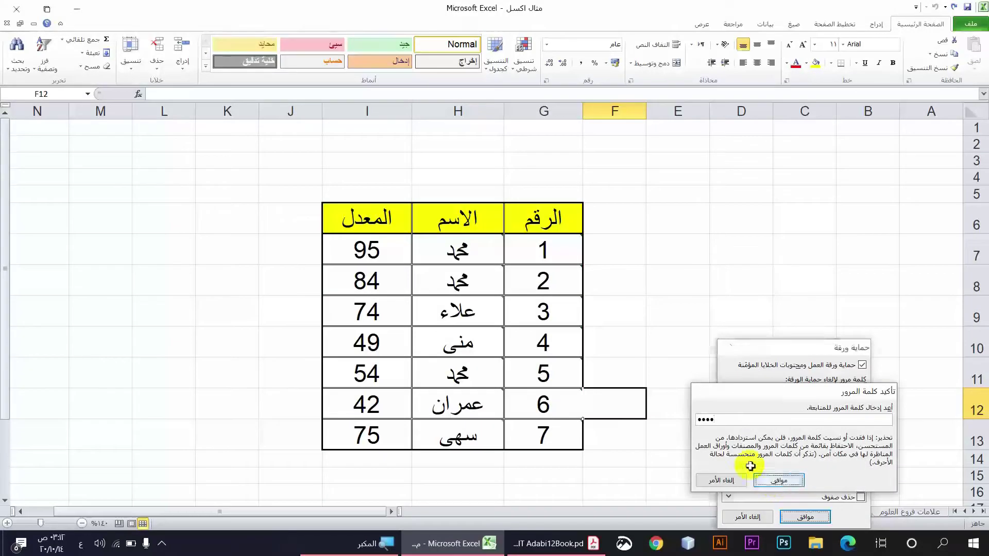
Verify D8 accepts typing while averages I8 and I10 raise the protected-cell warning.
click(725, 297)
text(قققق)
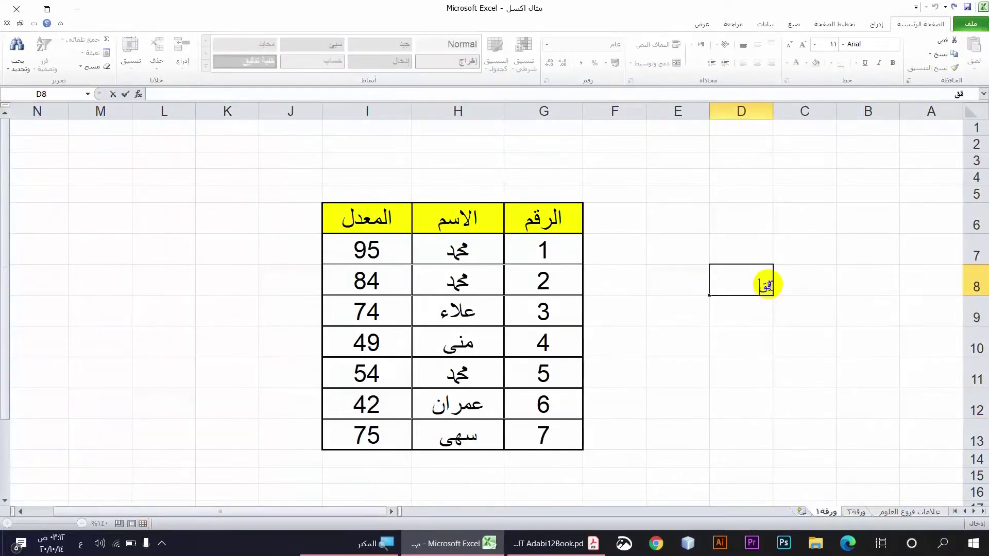
key(Escape)
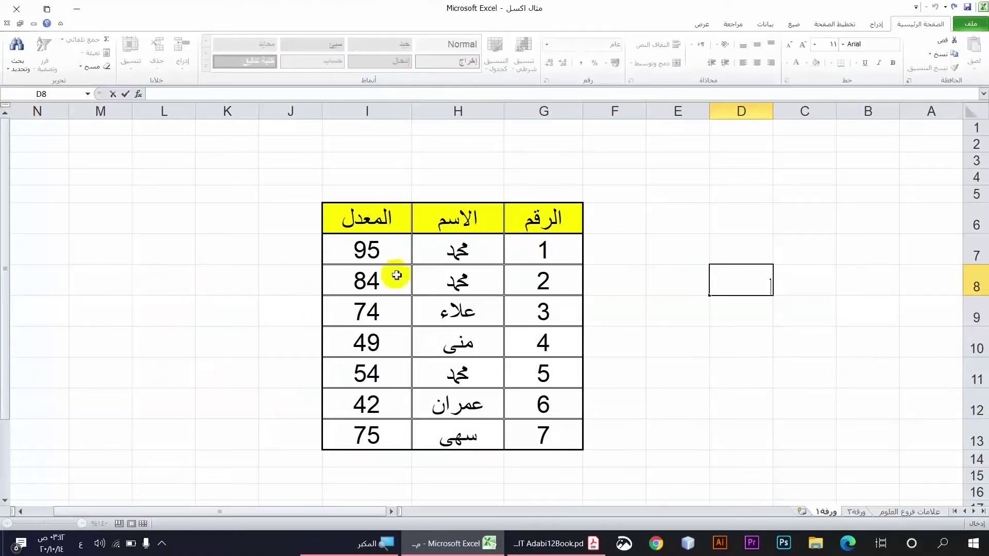
click(384, 274)
double_click(381, 276)
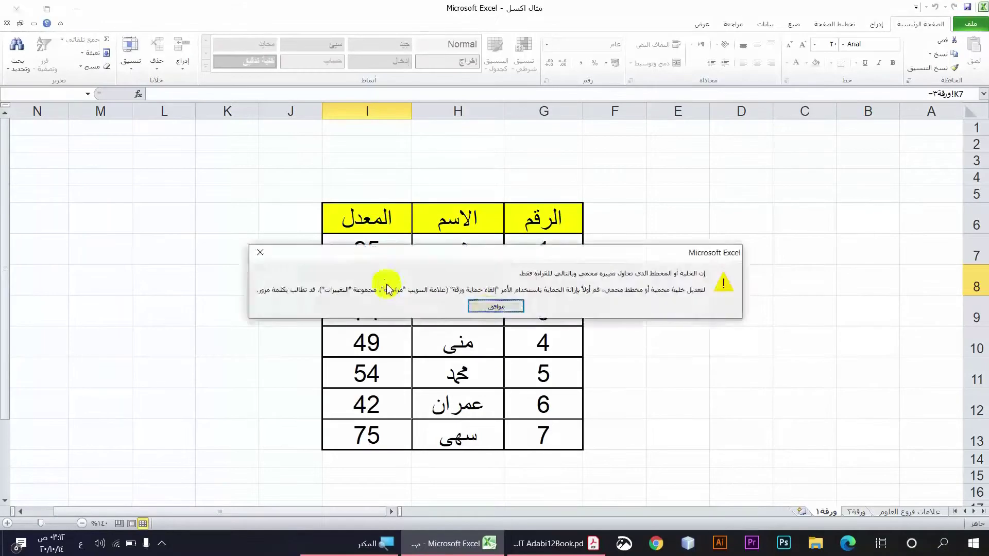
click(496, 307)
double_click(386, 335)
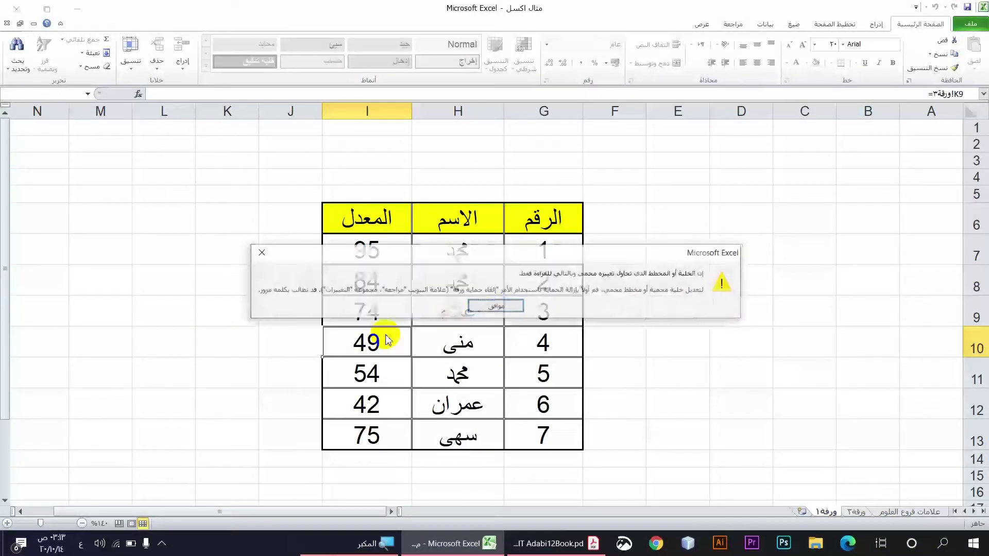
click(496, 306)
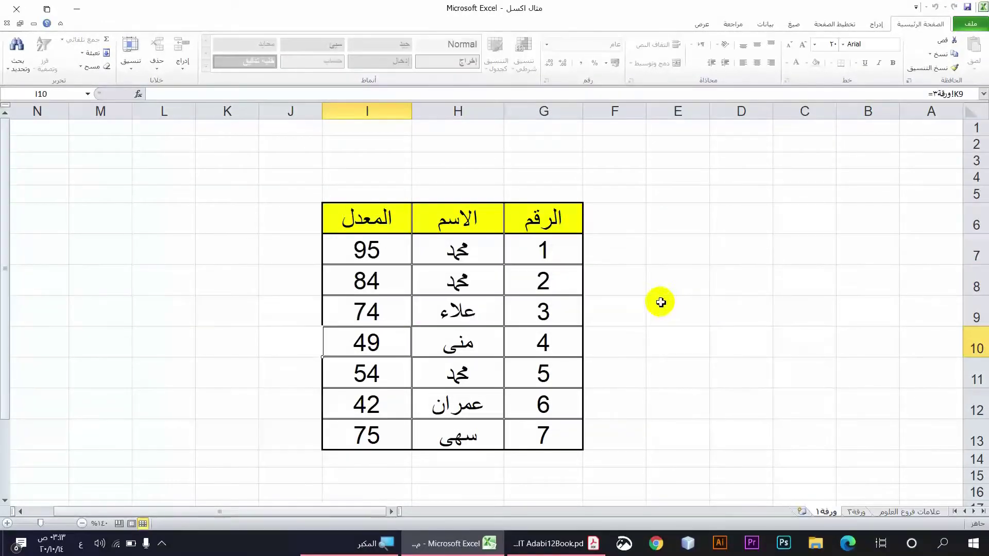
click(661, 302)
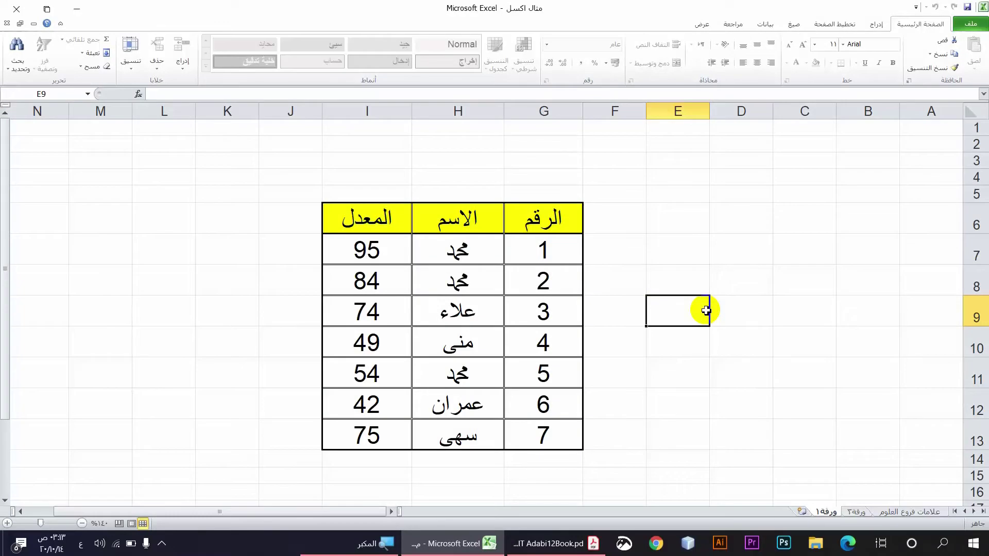
Switch to ورقة٢ and unlock all its cells via Format Cells > Protection.
click(859, 512)
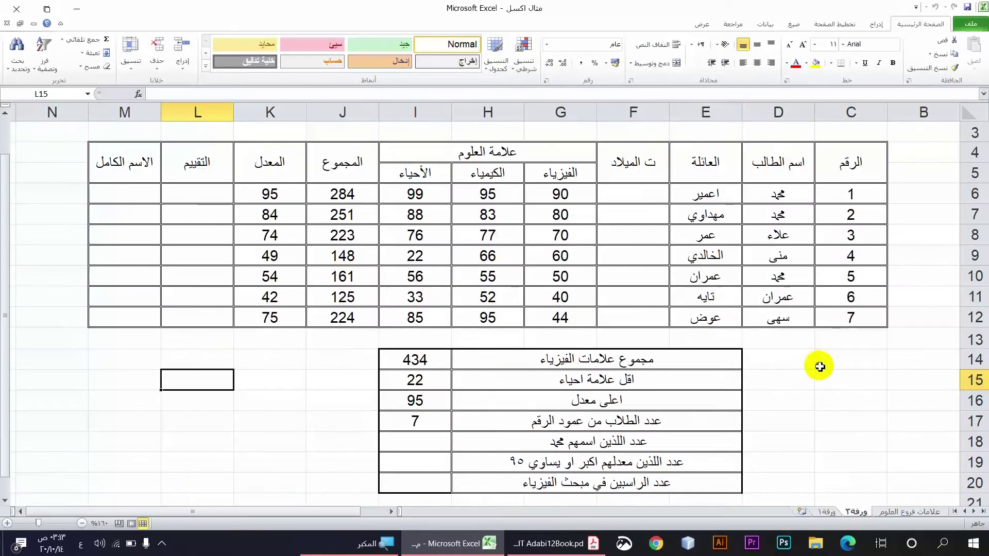
click(822, 366)
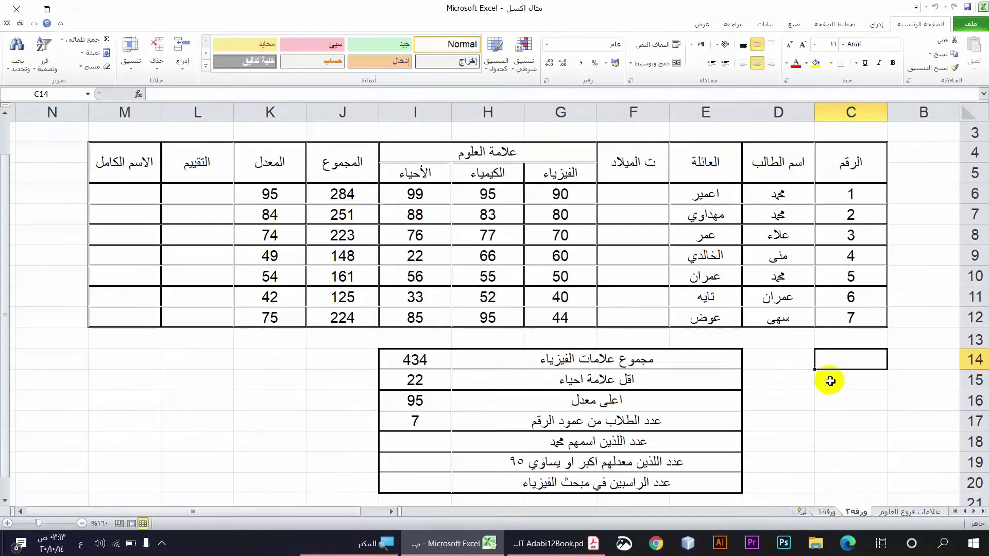
click(974, 111)
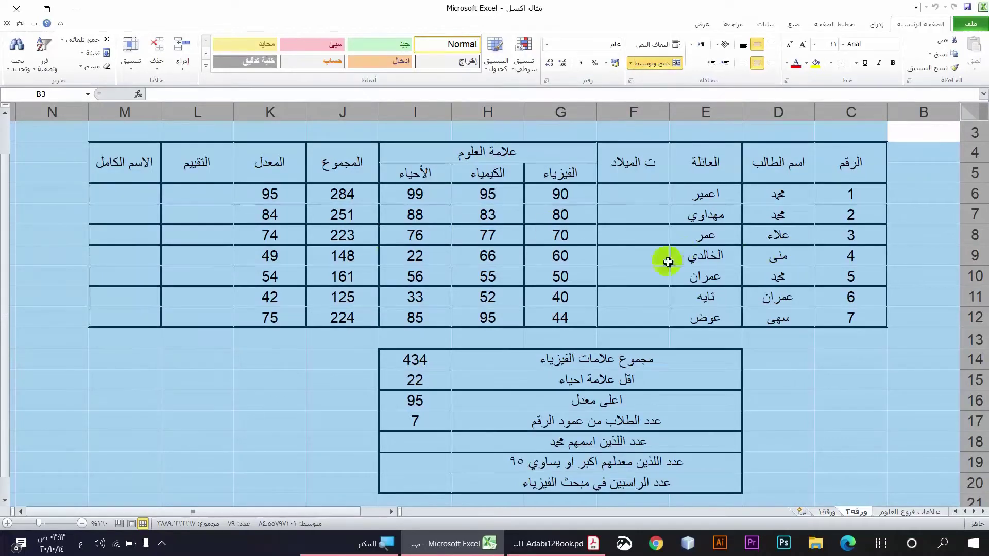
right_click(590, 212)
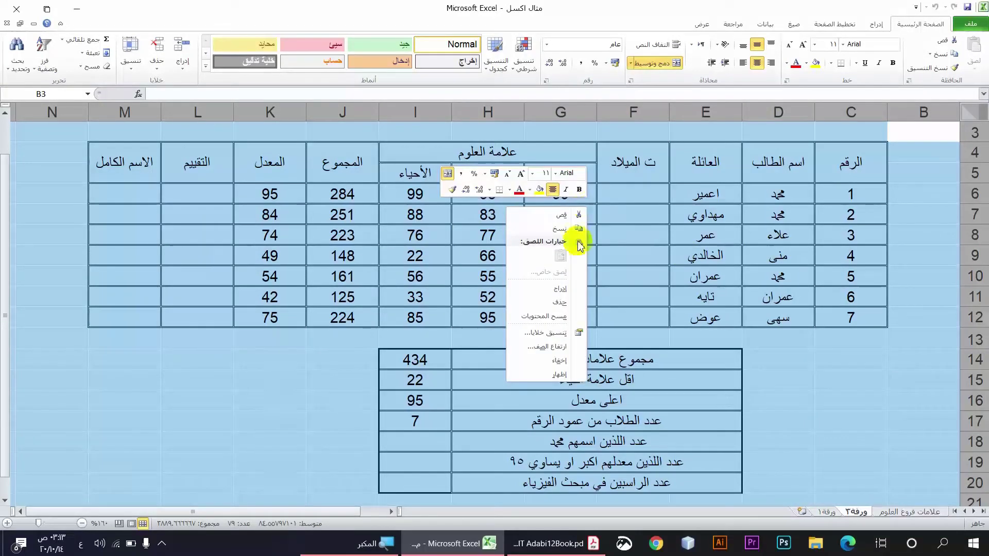
click(556, 332)
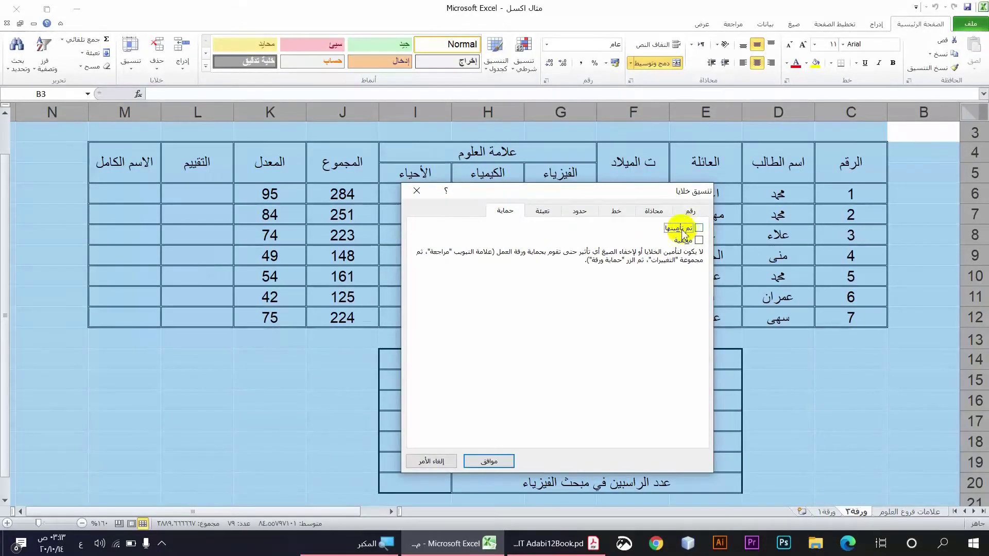
click(495, 461)
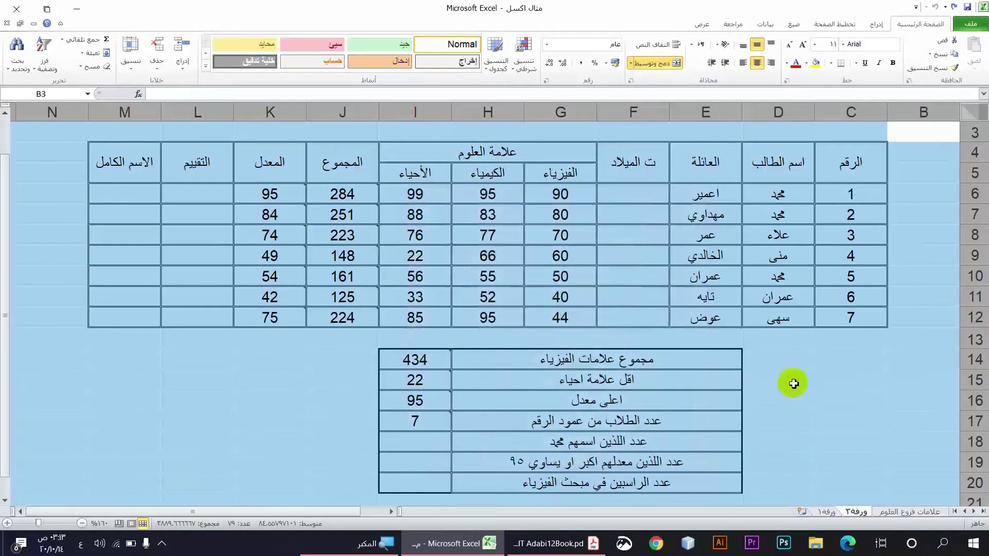
click(790, 383)
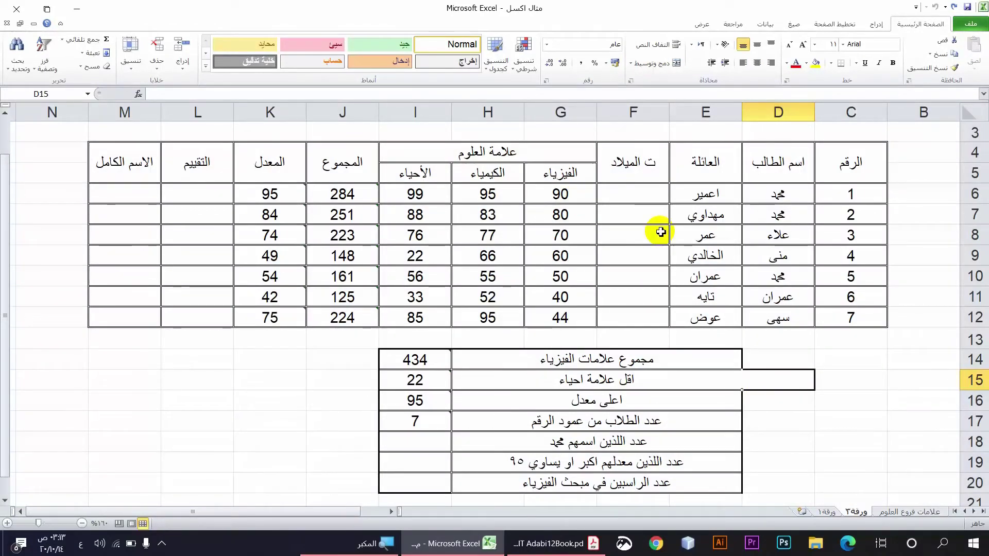
Lock the physics, chemistry and biology grade cells G6:I12.
mouse_move(582, 197)
mouse_down()
mouse_move(422, 307)
mouse_move(431, 318)
mouse_up()
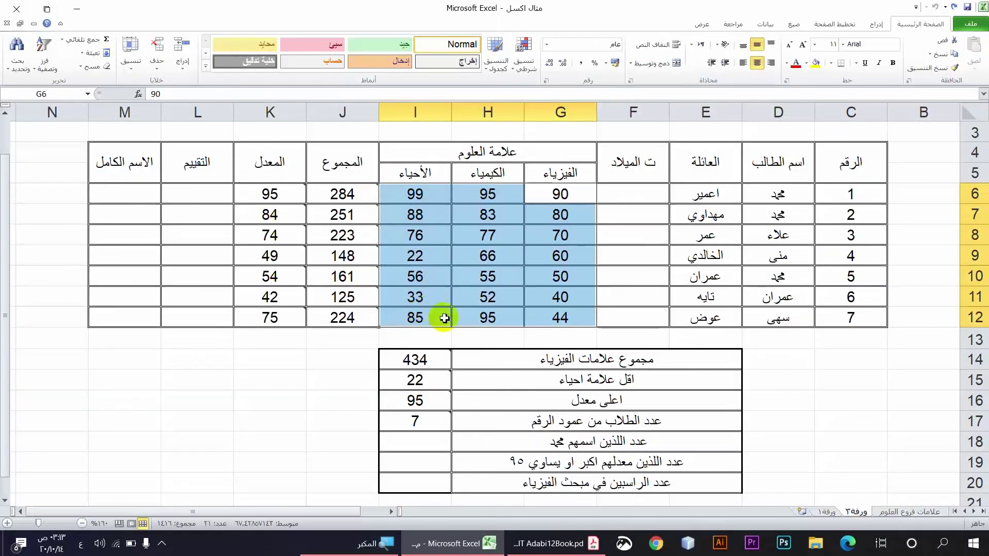
right_click(501, 240)
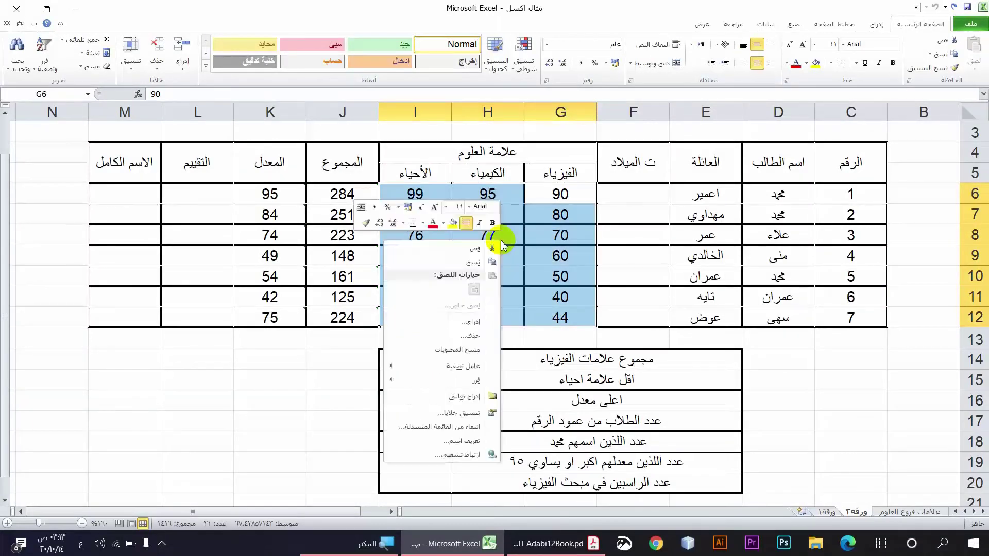
click(454, 416)
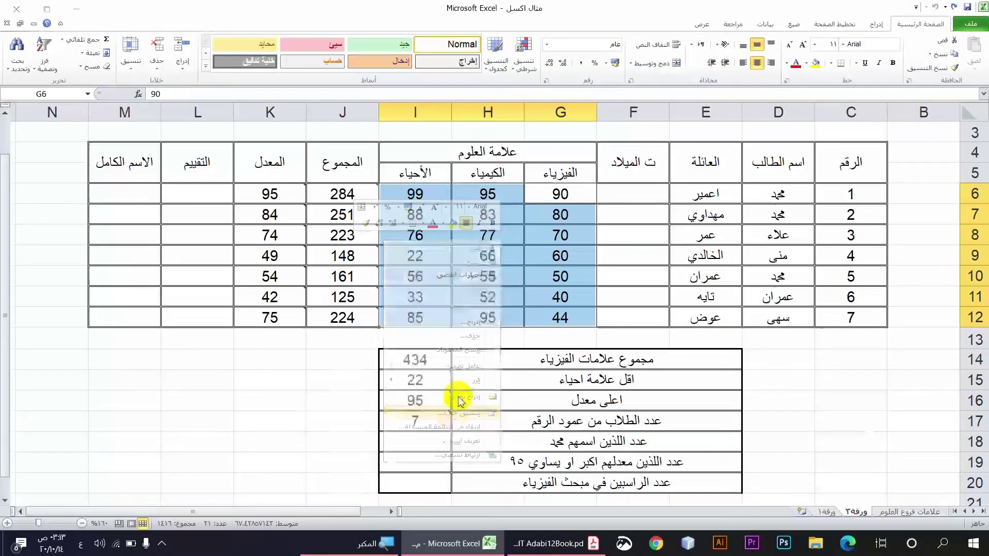
click(583, 287)
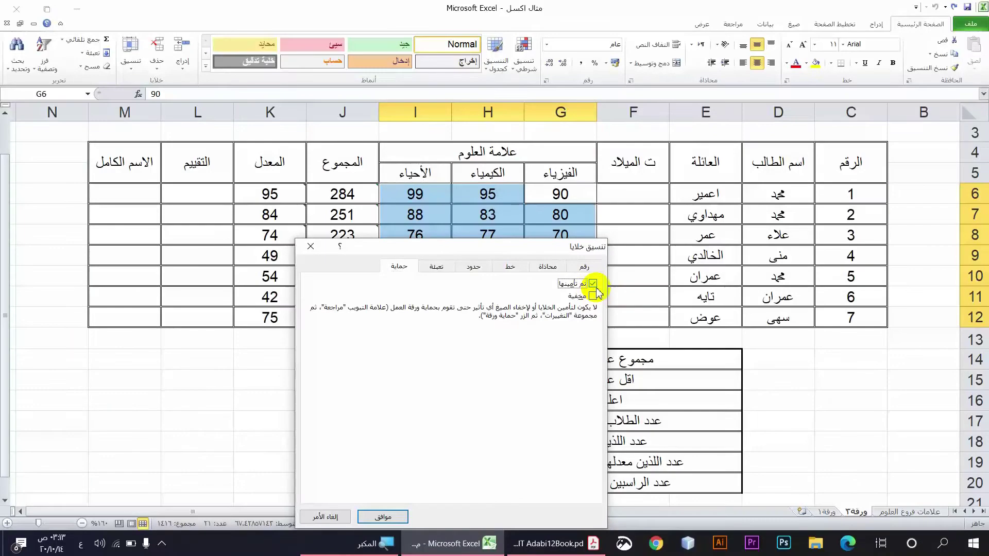
click(401, 516)
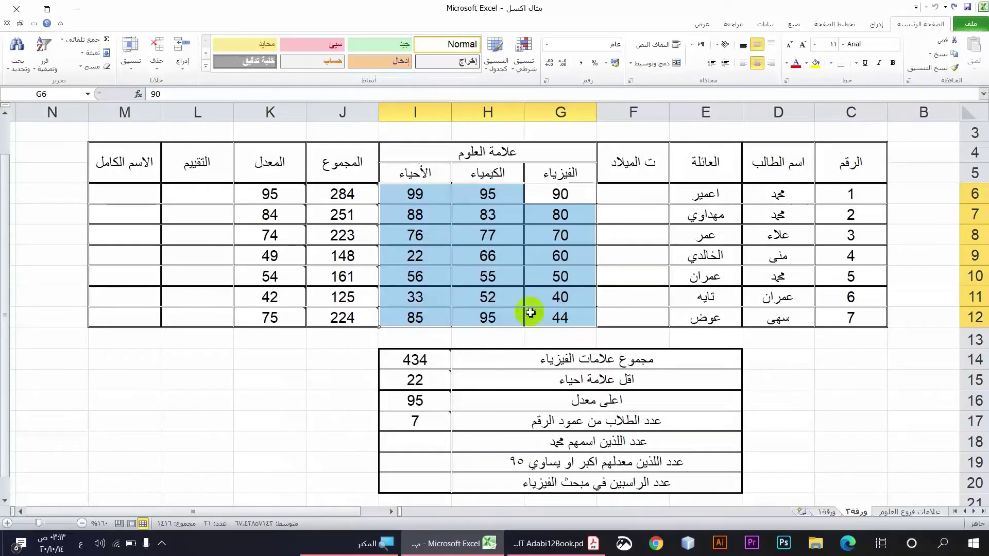
Protect sheet ورقة٢ with a password, entering it and confirming it.
right_click(863, 515)
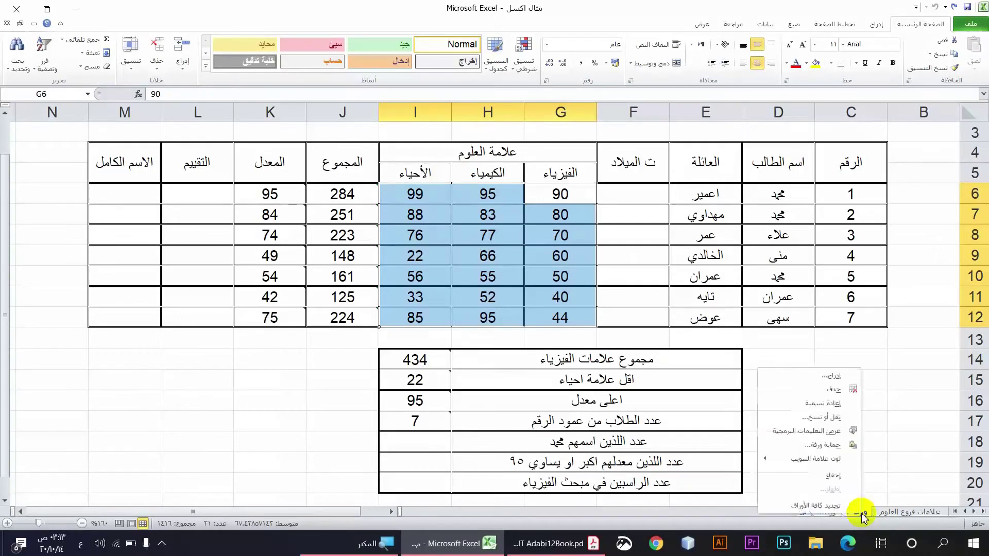
click(831, 444)
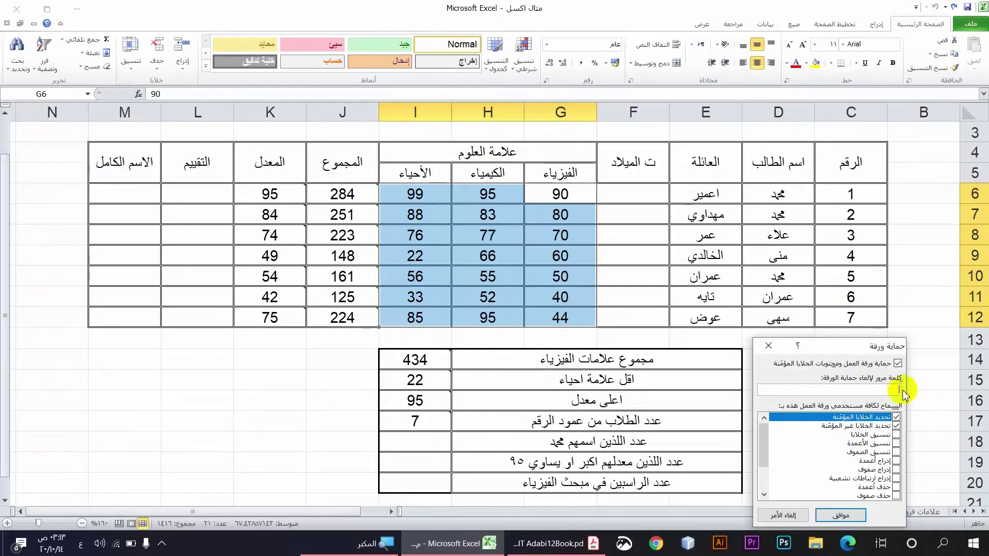
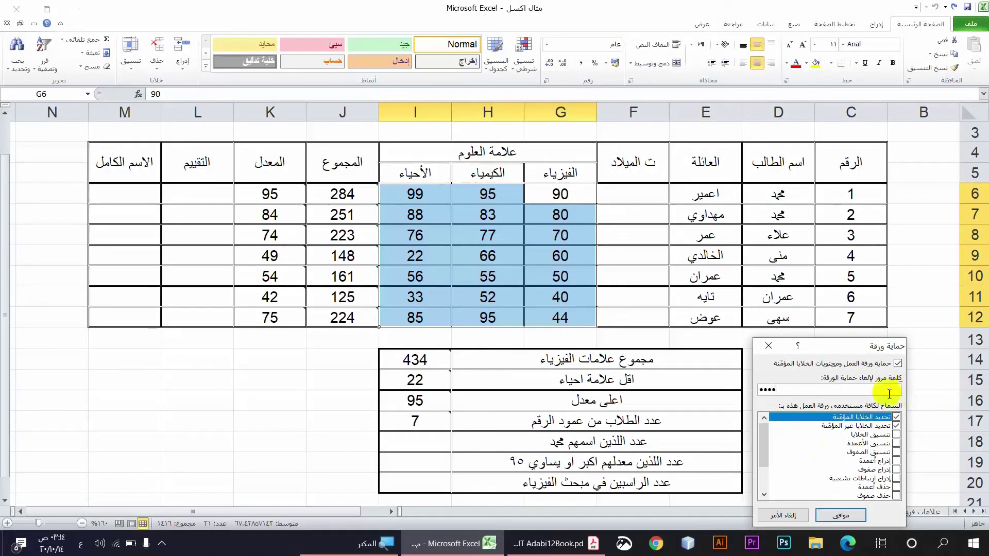
click(850, 520)
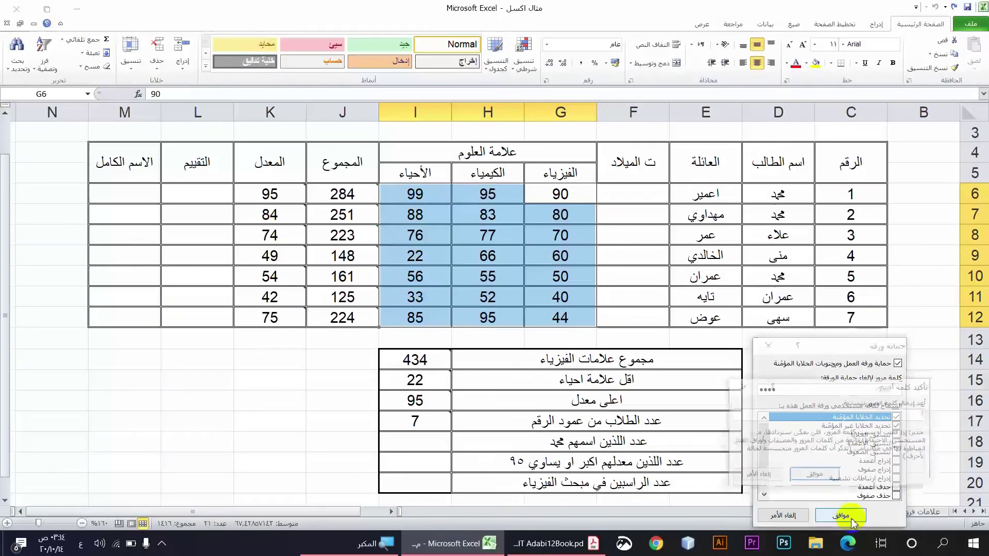
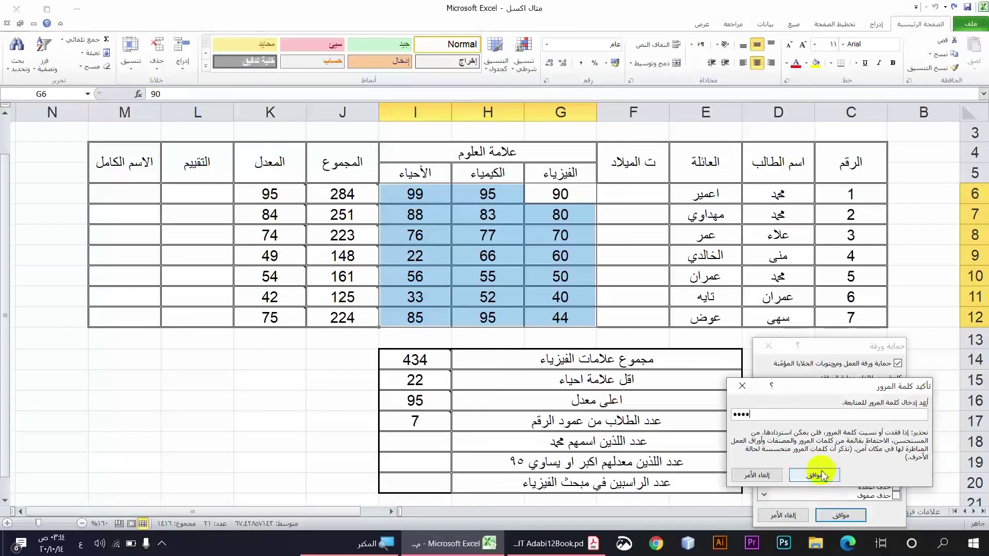
click(814, 475)
Confirm grade cell H12 rejects edits and L11 accepts ض, then go back to the PDF textbook.
click(505, 314)
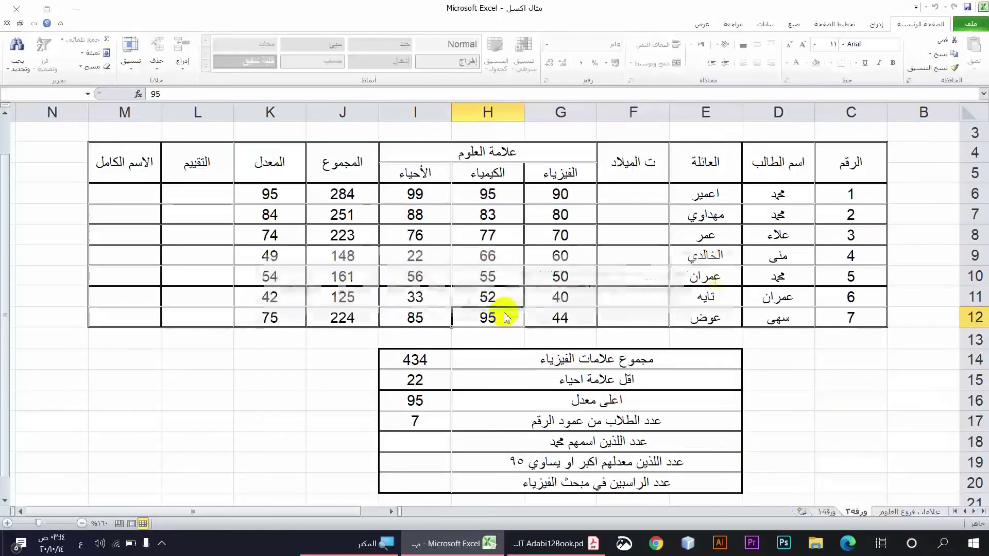
double_click(503, 317)
click(480, 308)
click(203, 294)
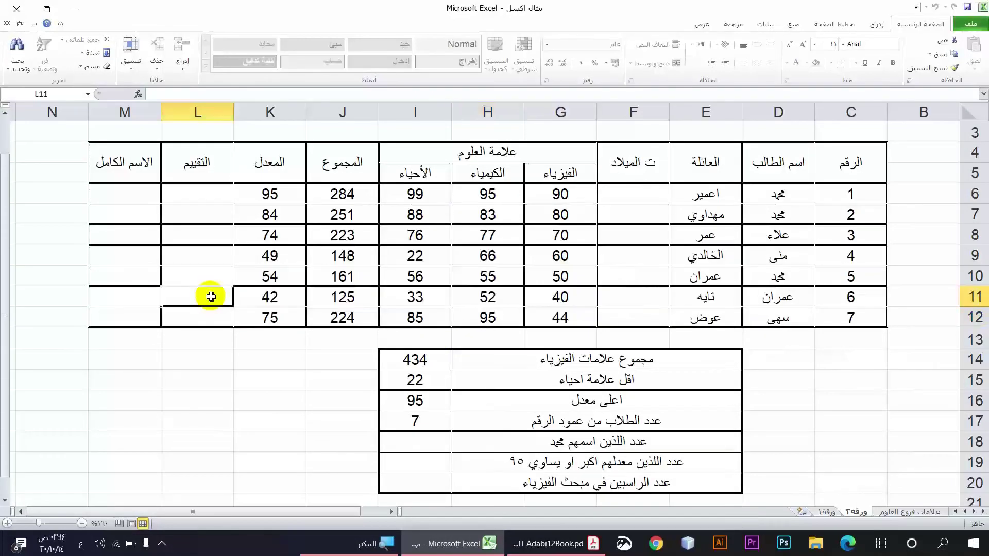
text(ض)
click(241, 389)
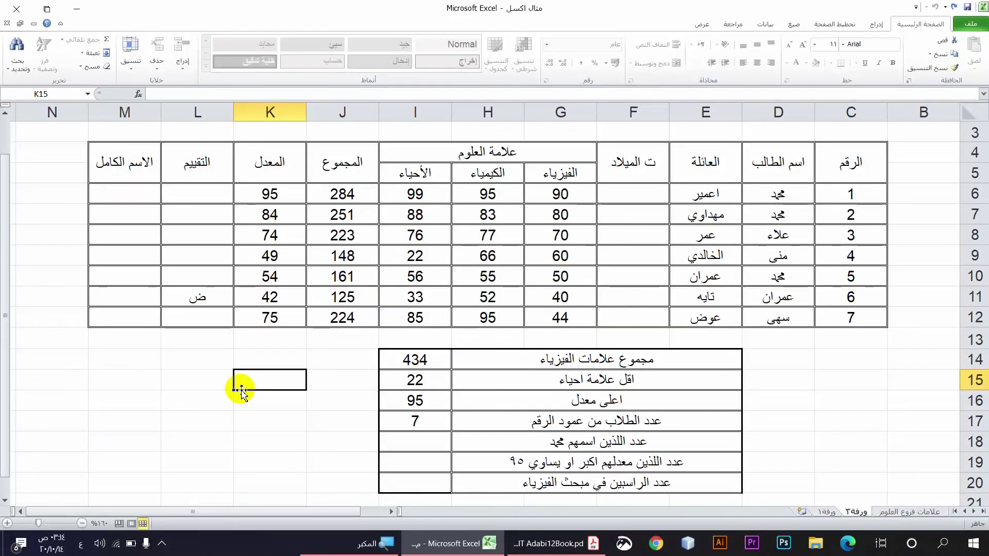
click(517, 541)
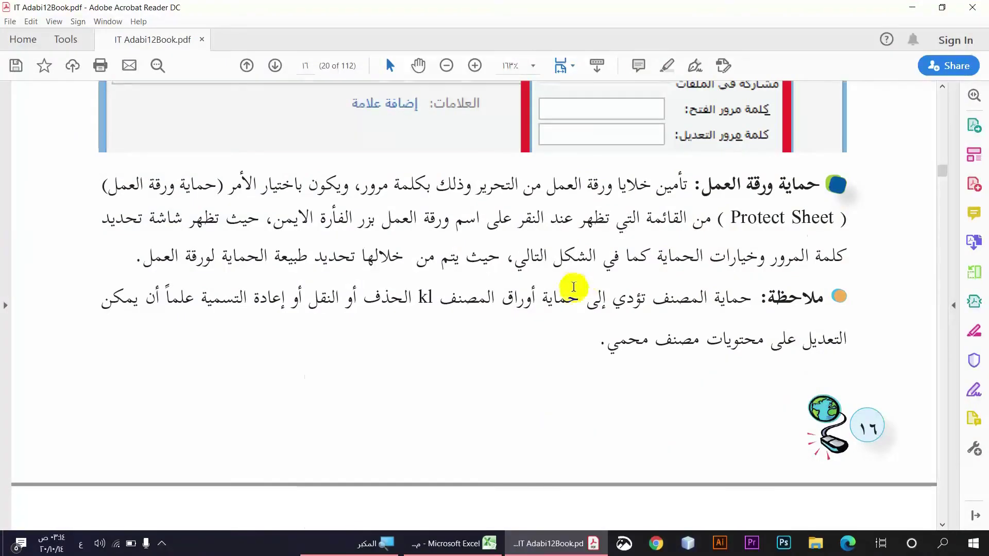
Scroll past activity 13 to the lesson questions on page 23 of 112.
scroll(569, 287, down, 3)
scroll(563, 305, down, 3)
scroll(556, 309, down, 3)
scroll(555, 311, down, 5)
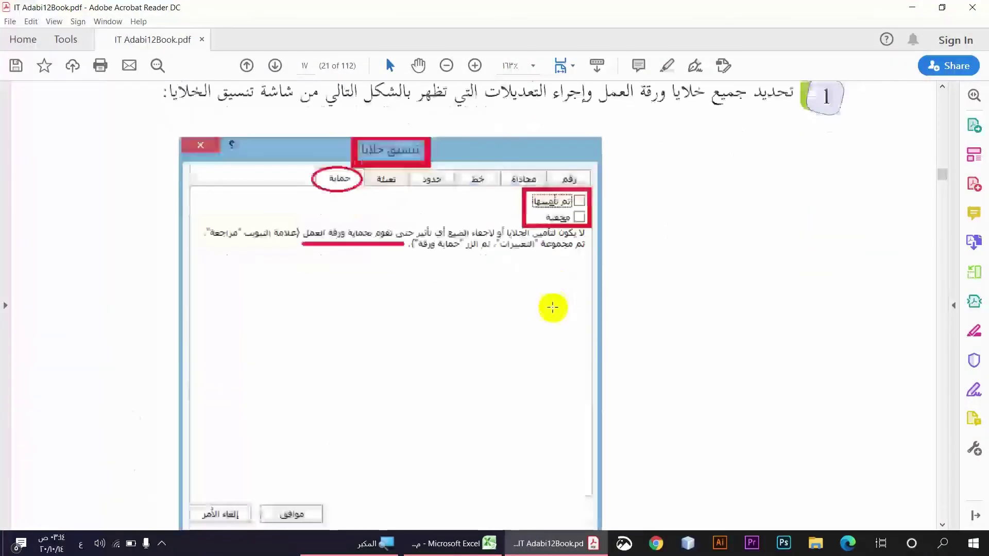
scroll(552, 309, down, 5)
scroll(552, 305, down, 4)
scroll(552, 303, down, 5)
scroll(554, 300, down, 4)
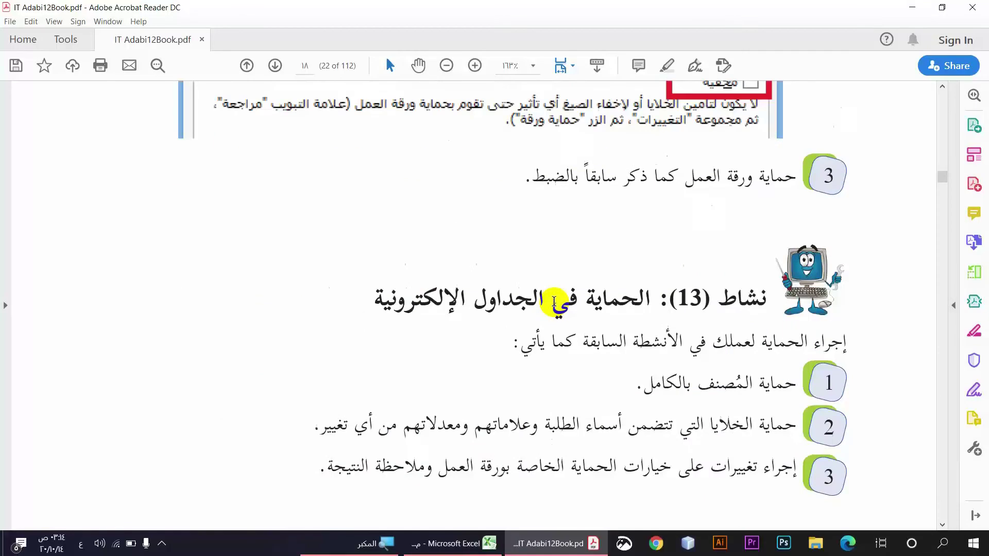
scroll(552, 303, down, 4)
scroll(552, 303, down, 4)
scroll(554, 304, down, 4)
scroll(554, 304, down, 2)
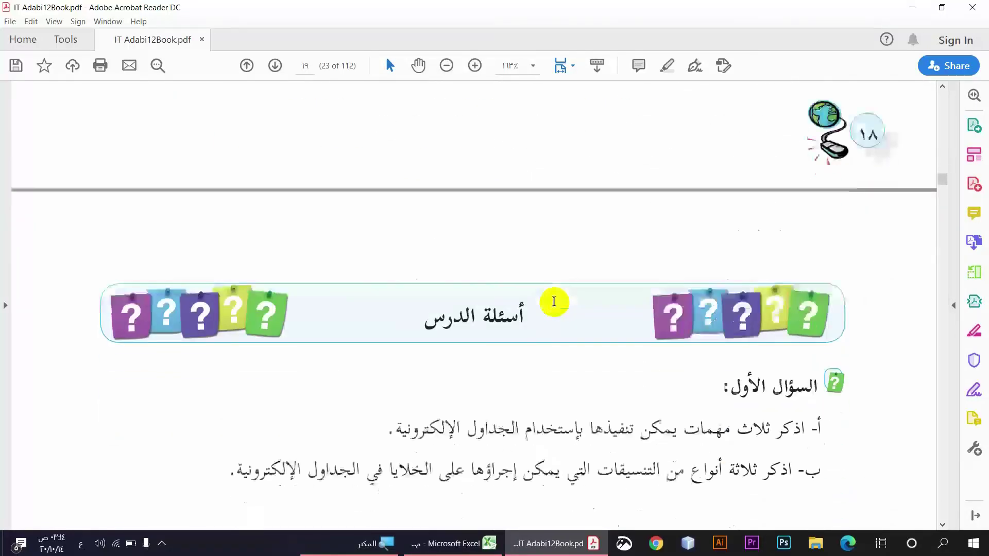
scroll(554, 303, down, 3)
scroll(554, 302, down, 4)
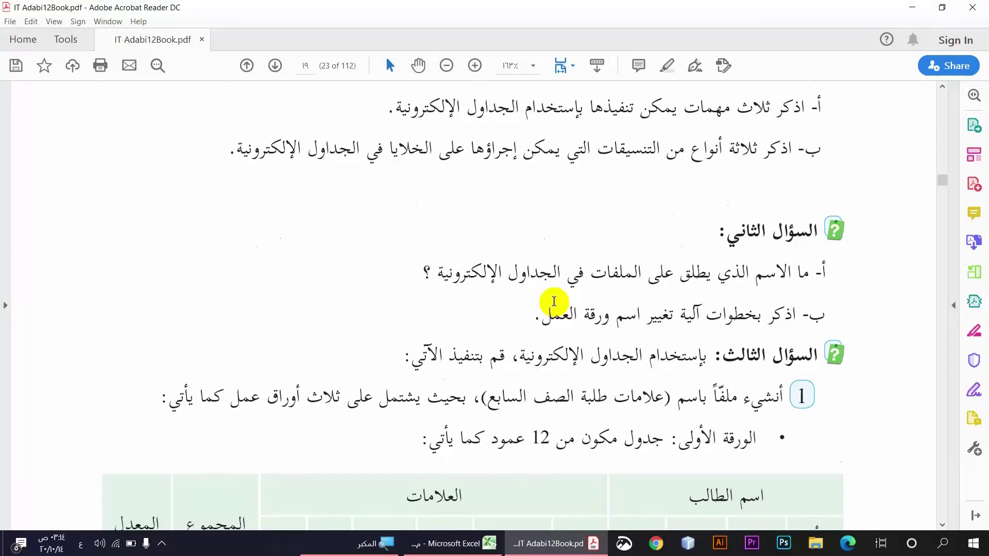